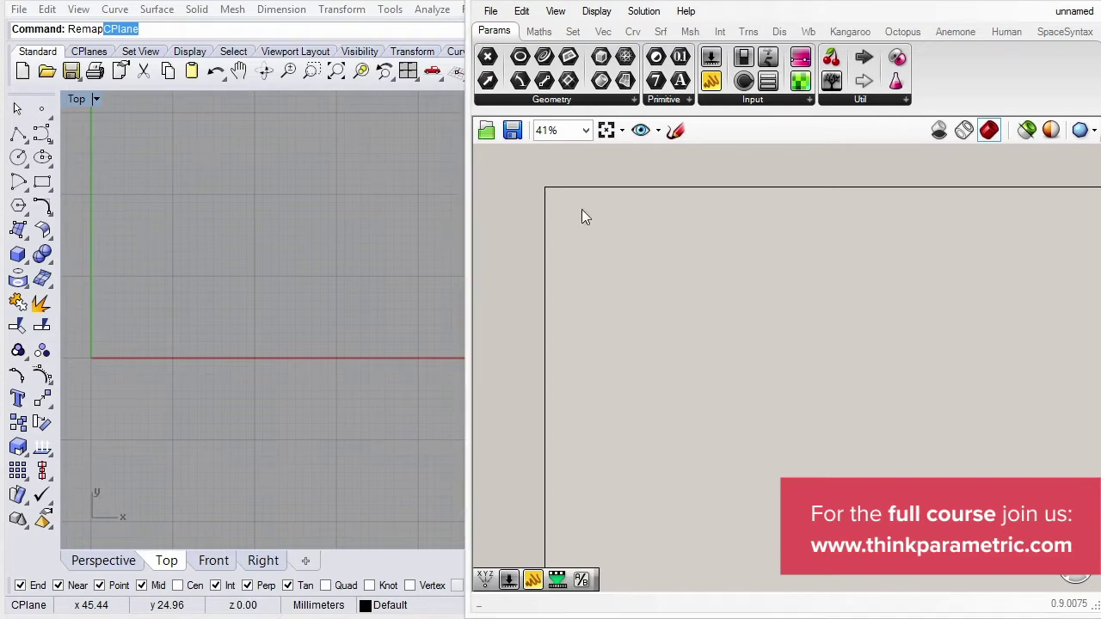
# Create a Number Slider with value 100 on the empty canvas and nudge it into position.
pyautogui.scroll(3, 581, 209)
pyautogui.doubleClick(606, 251)
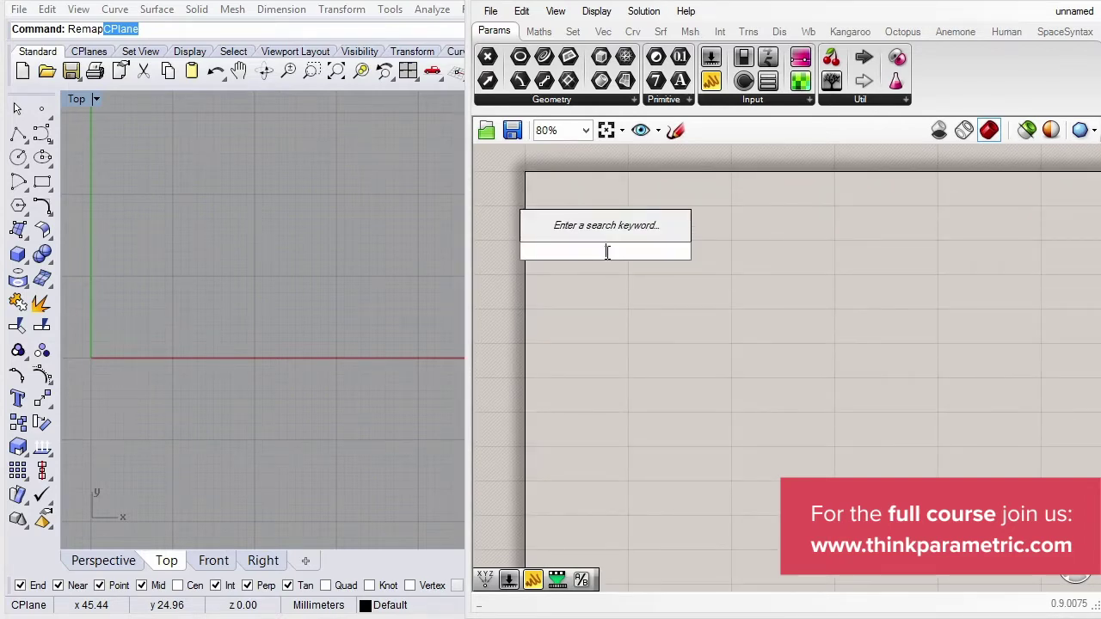
pyautogui.write('100')
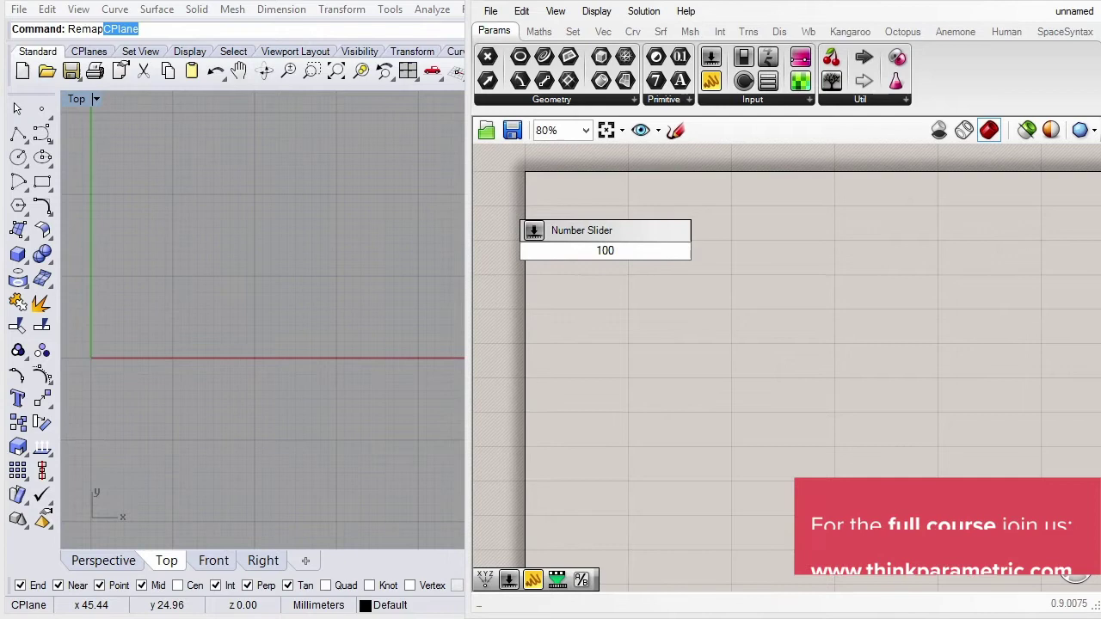
pyautogui.press('Return')
pyautogui.moveTo(605, 252); pyautogui.dragTo(594, 260)
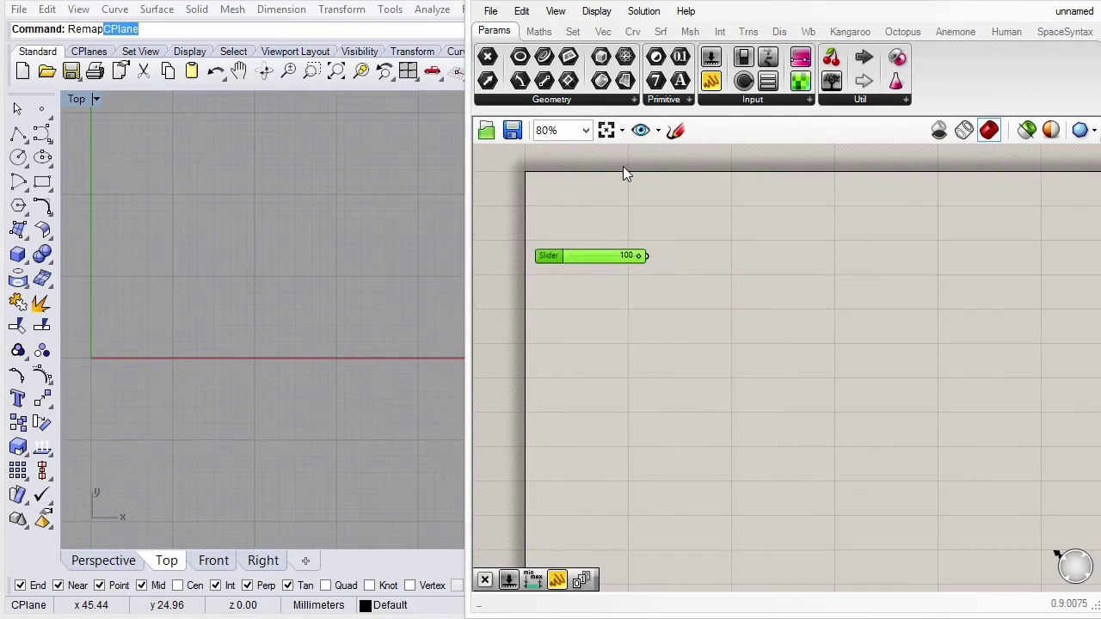
# Add a Series component fed by the 100 slider as its count, and arrange both together.
pyautogui.click(573, 30)
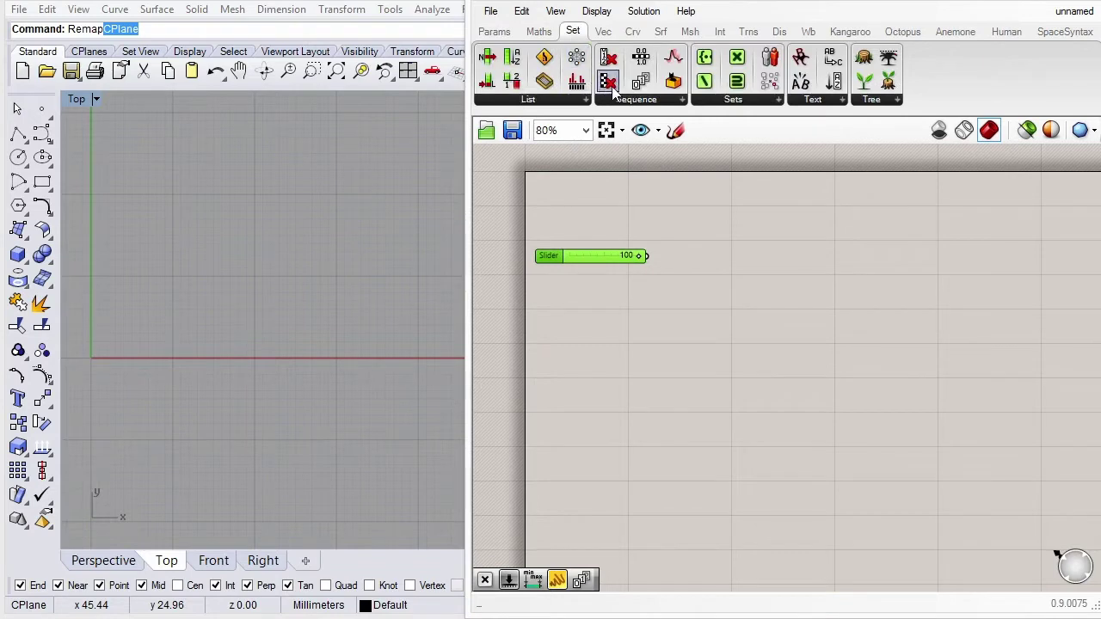
pyautogui.moveTo(615, 91)
pyautogui.mouseDown()
pyautogui.moveTo(730, 256)
pyautogui.moveTo(705, 244)
pyautogui.mouseUp()
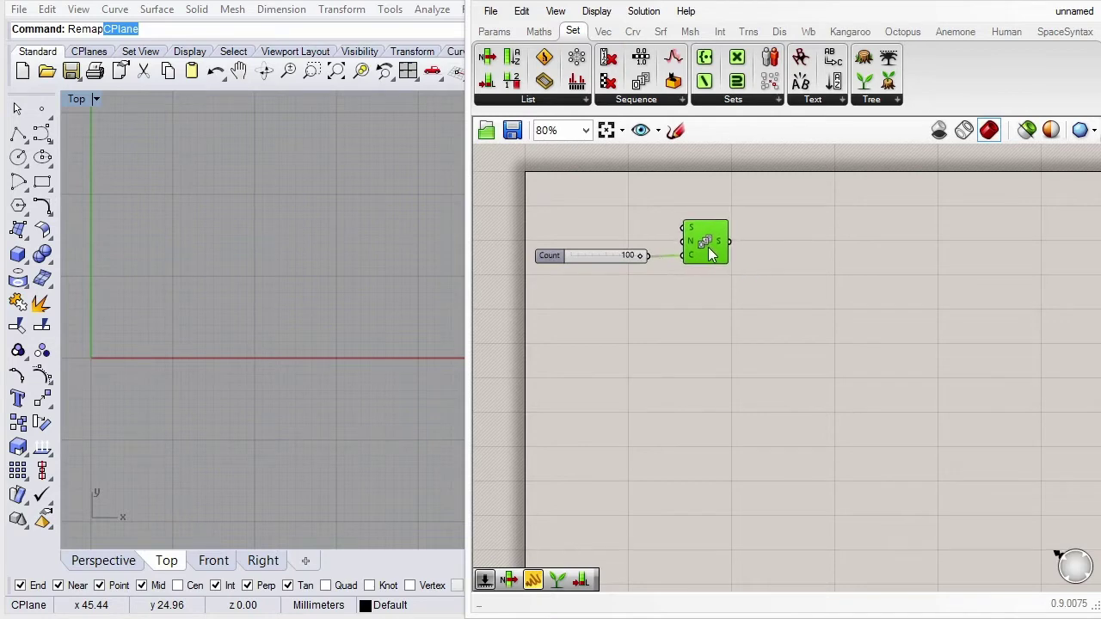
pyautogui.click(784, 230)
pyautogui.moveTo(786, 230); pyautogui.dragTo(635, 274)
pyautogui.moveTo(705, 242); pyautogui.dragTo(706, 271)
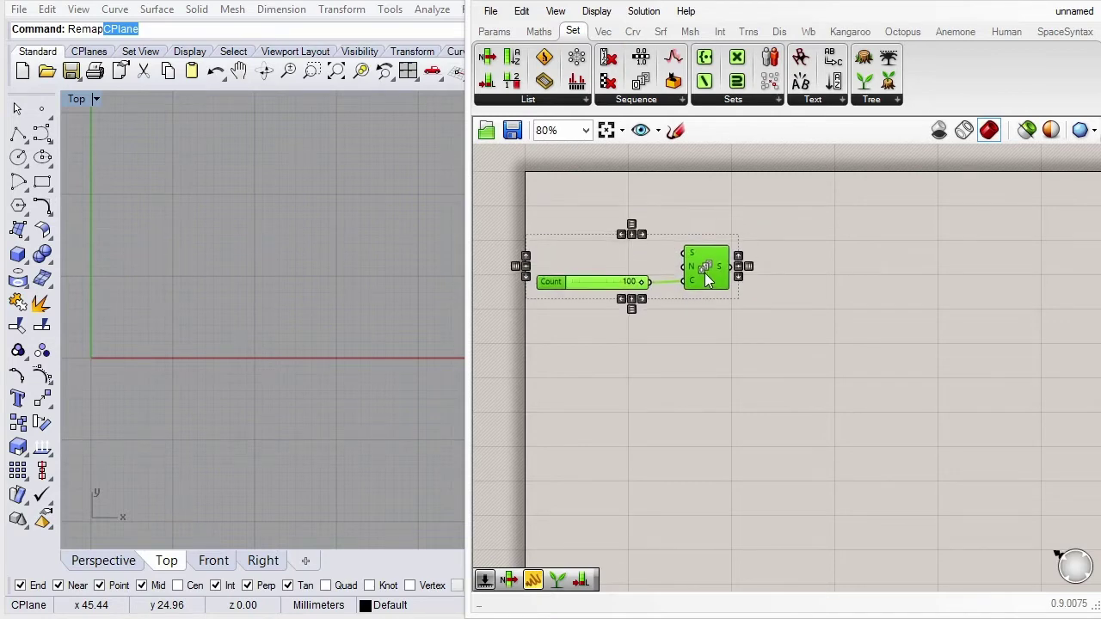
pyautogui.click(777, 271)
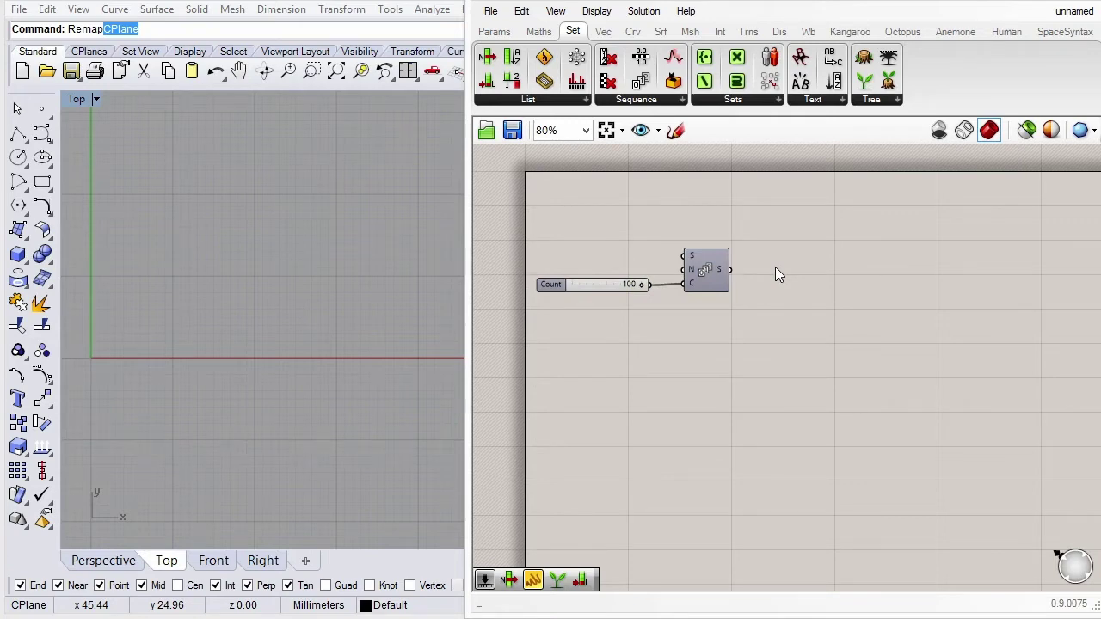
pyautogui.click(707, 271)
pyautogui.scroll(4, 716, 267)
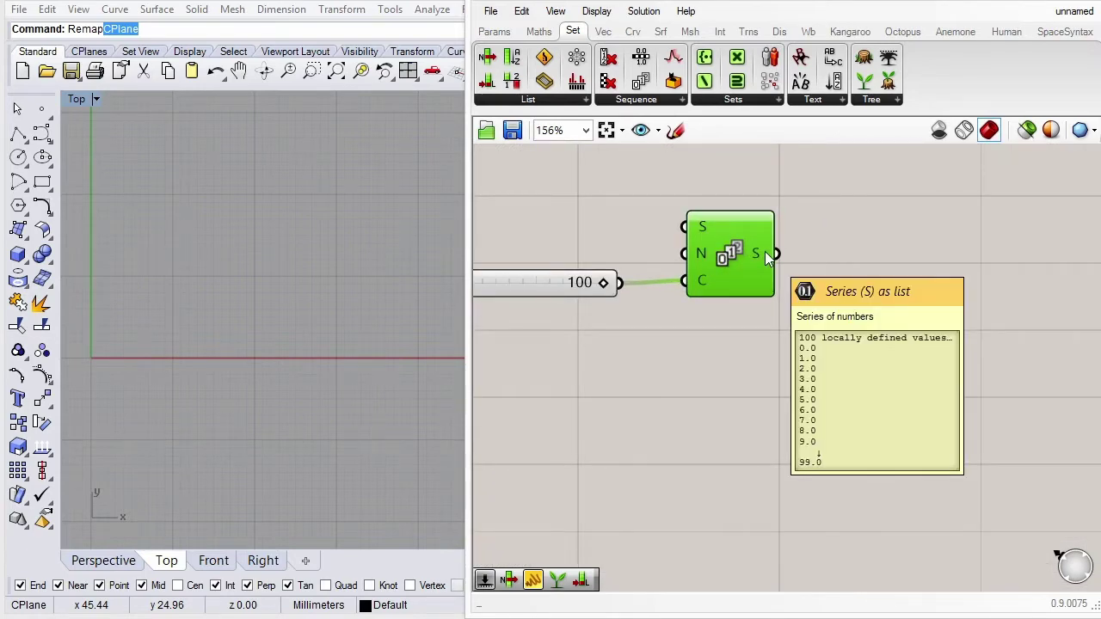
pyautogui.scroll(-1, 802, 242)
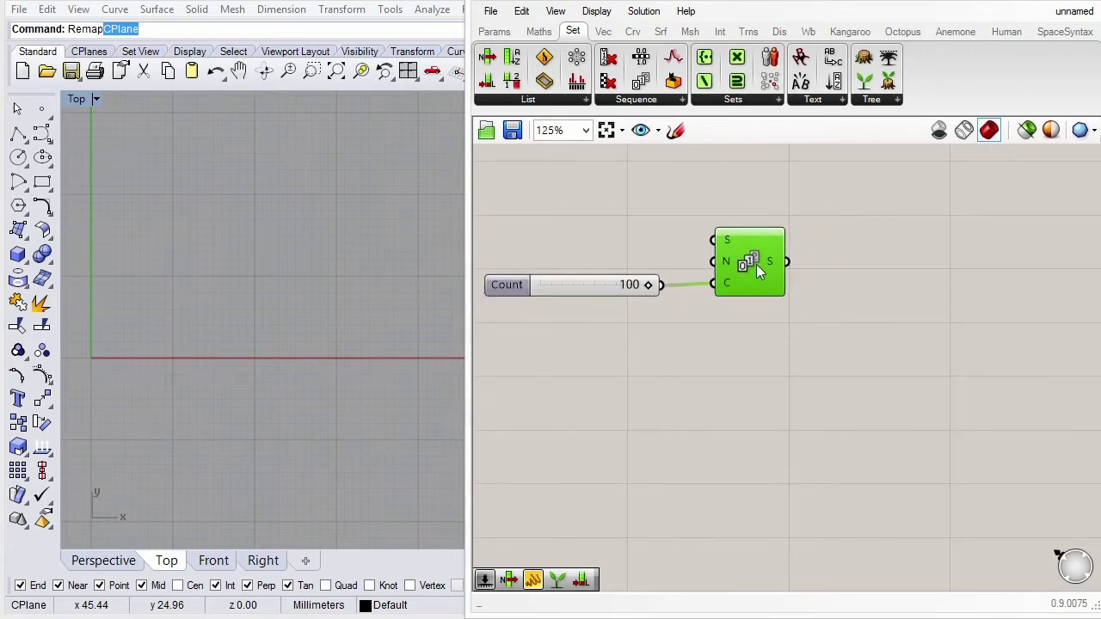
pyautogui.moveTo(756, 264); pyautogui.dragTo(756, 266)
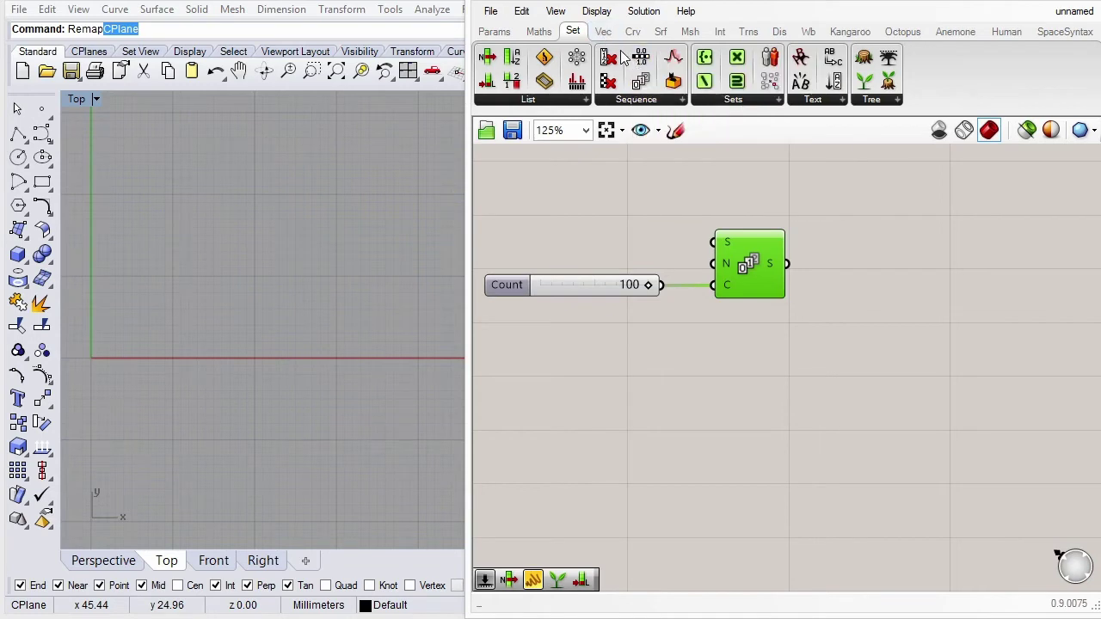
# Place a Remap Numbers component and a Bounds component from the Maths Domain panel.
pyautogui.click(538, 32)
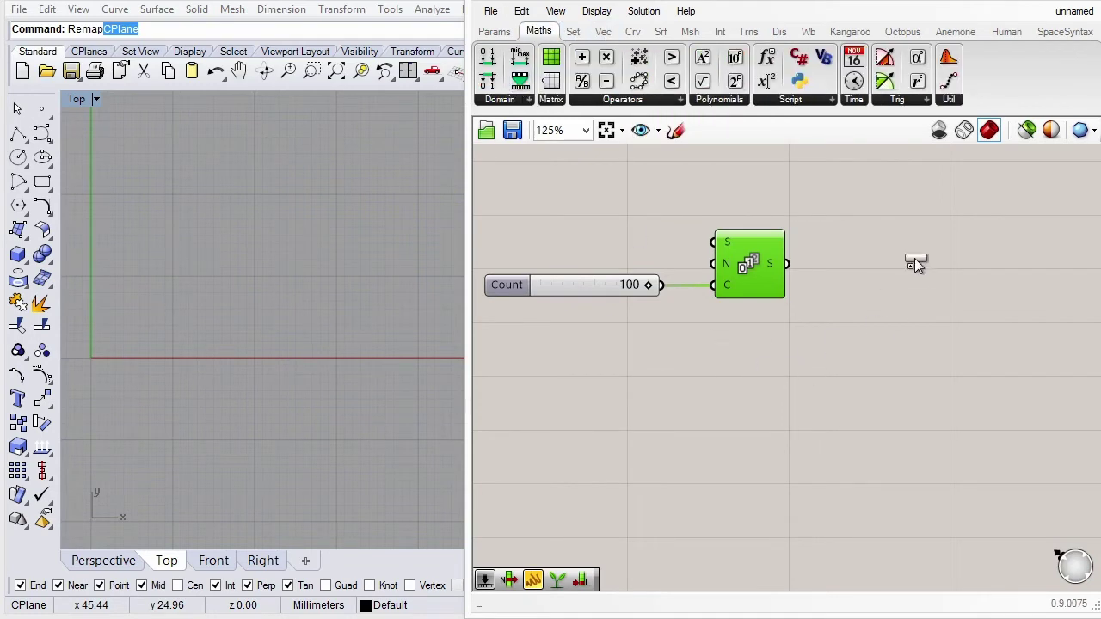
pyautogui.moveTo(519, 79); pyautogui.dragTo(928, 258)
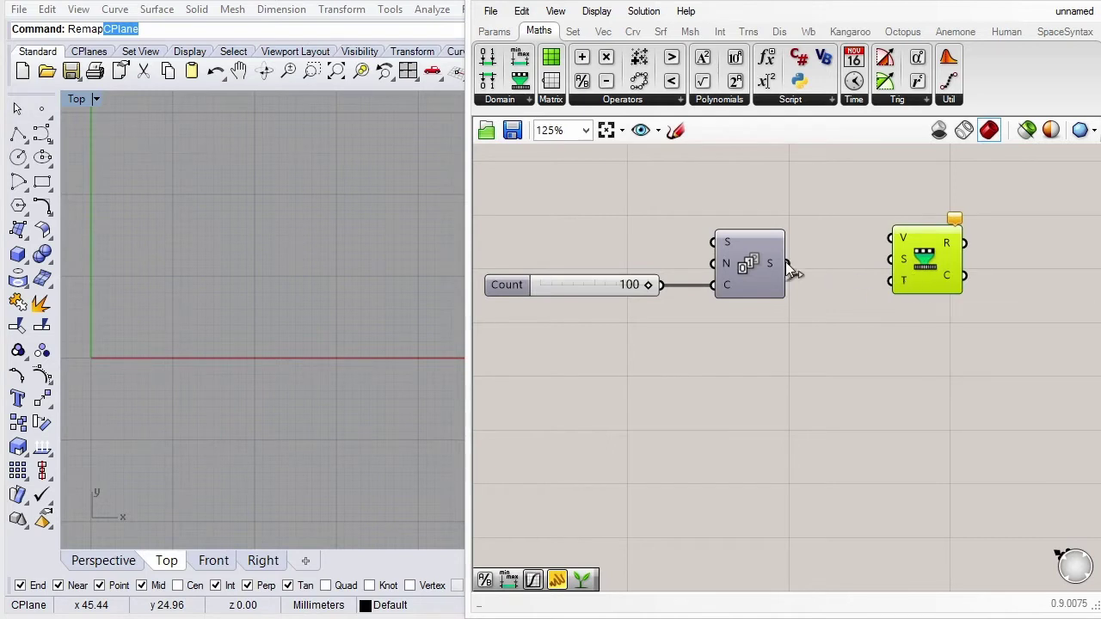
pyautogui.moveTo(519, 59)
pyautogui.mouseDown()
pyautogui.moveTo(825, 191)
pyautogui.moveTo(833, 184)
pyautogui.mouseUp()
pyautogui.moveTo(949, 269); pyautogui.dragTo(994, 278)
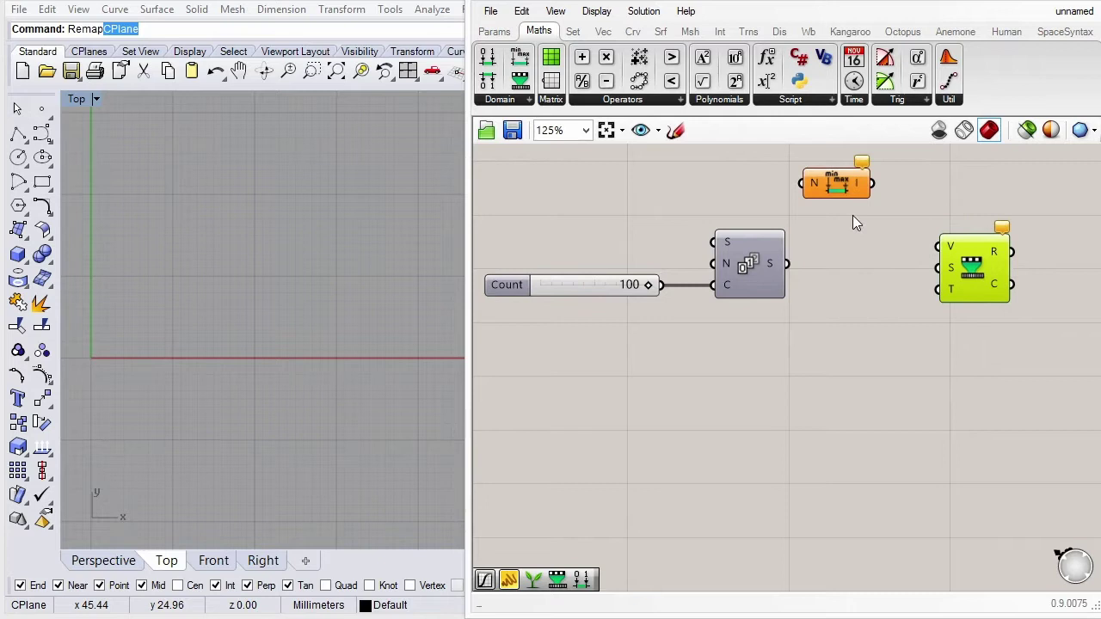
pyautogui.moveTo(845, 183); pyautogui.dragTo(884, 190)
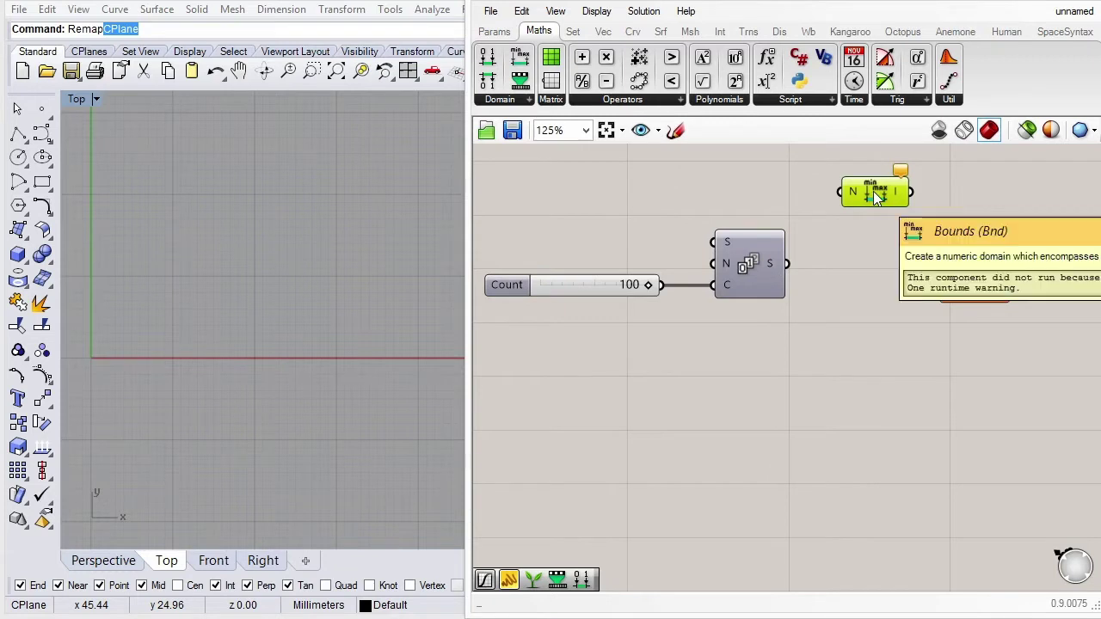
# Wire Series into Bounds and Remap's value input, with Bounds as Remap's source domain.
pyautogui.moveTo(786, 264)
pyautogui.mouseDown()
pyautogui.moveTo(861, 194)
pyautogui.moveTo(858, 244)
pyautogui.moveTo(839, 267)
pyautogui.mouseUp()
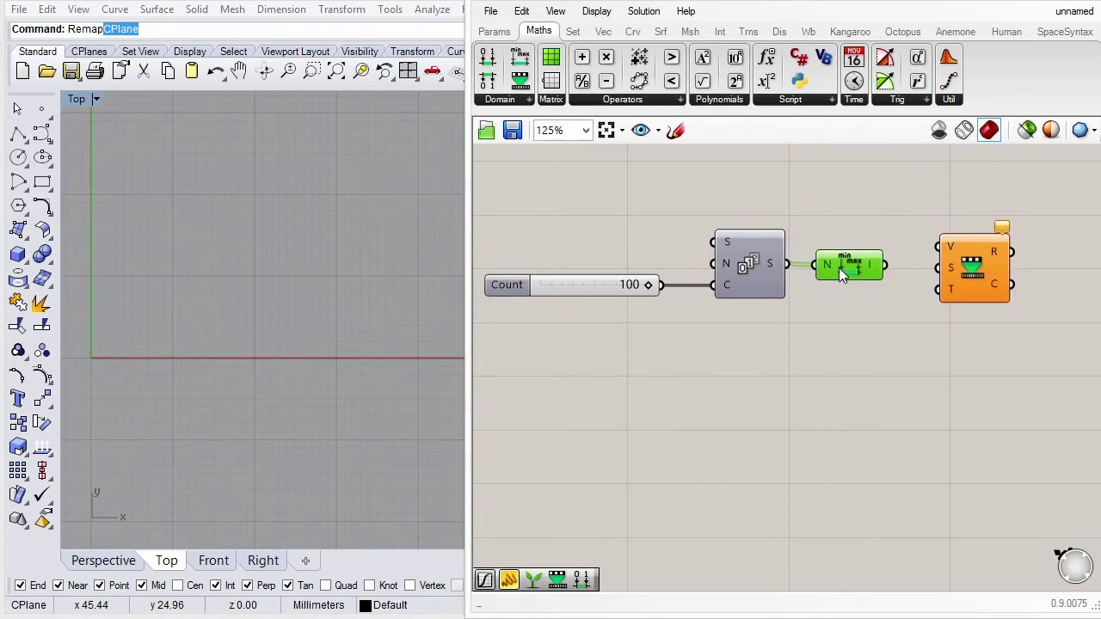
pyautogui.moveTo(982, 269); pyautogui.dragTo(995, 262)
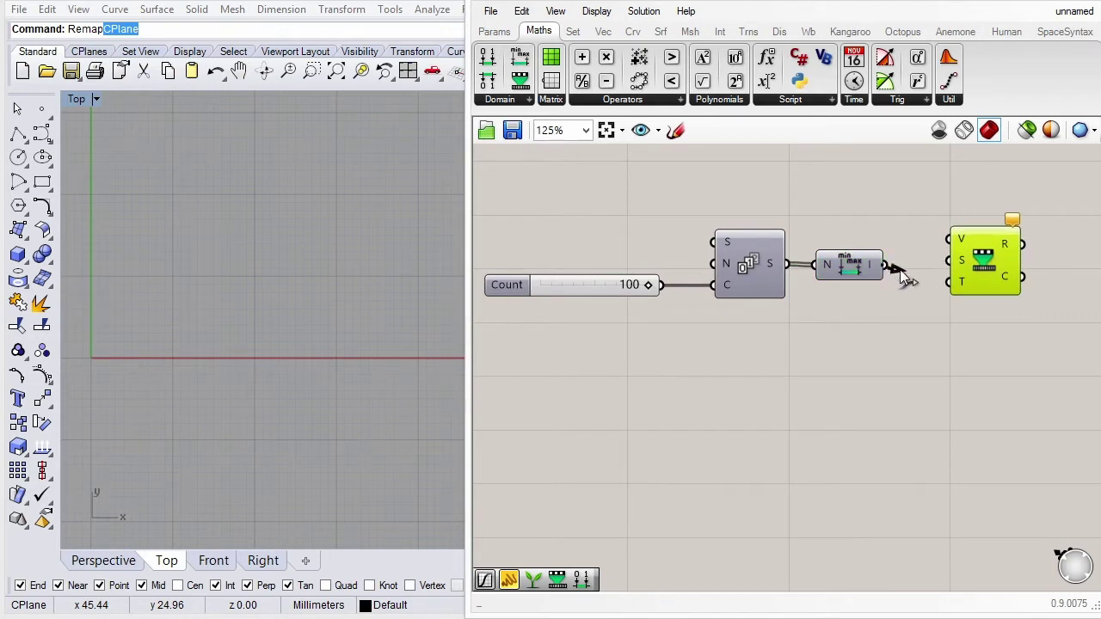
pyautogui.moveTo(886, 265); pyautogui.dragTo(970, 258)
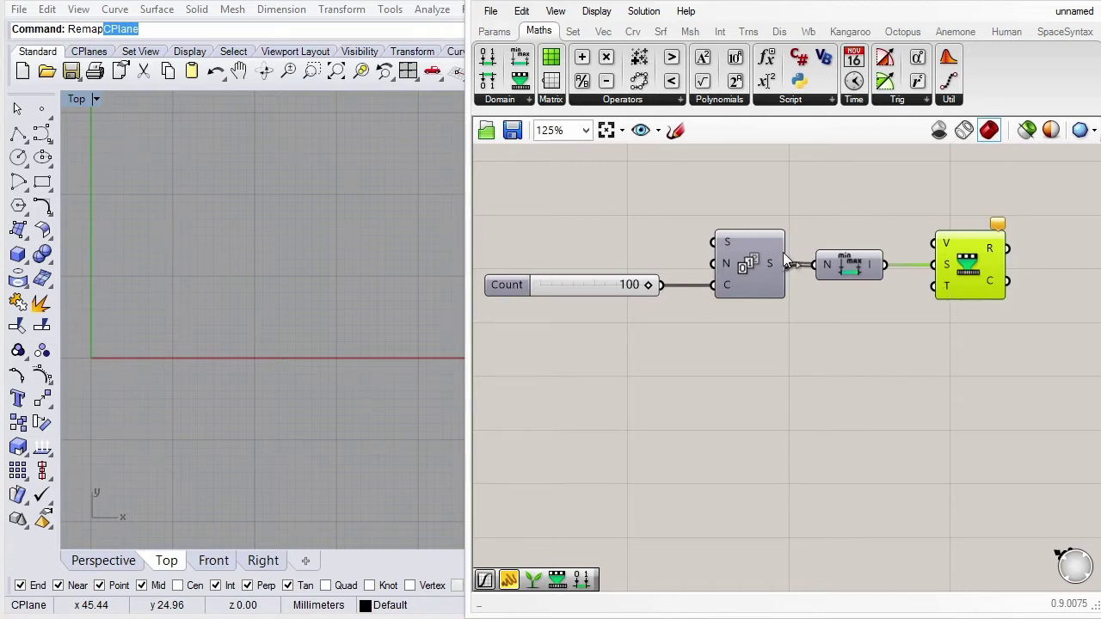
pyautogui.moveTo(786, 263)
pyautogui.mouseDown()
pyautogui.moveTo(864, 211)
pyautogui.moveTo(945, 243)
pyautogui.mouseUp()
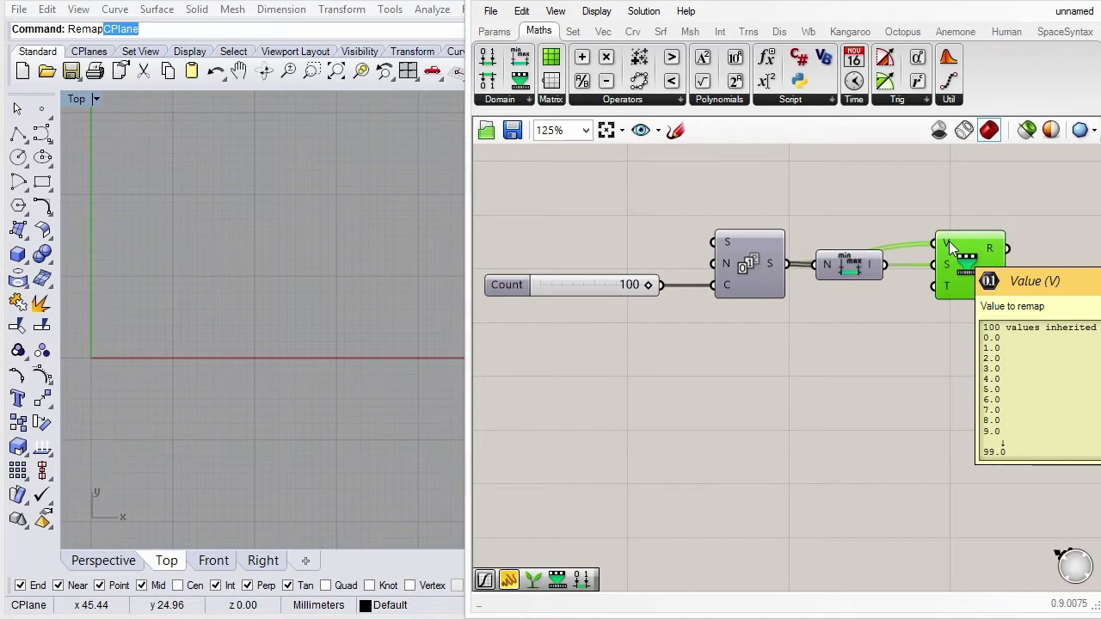
pyautogui.moveTo(939, 215); pyautogui.dragTo(885, 210, button='right')
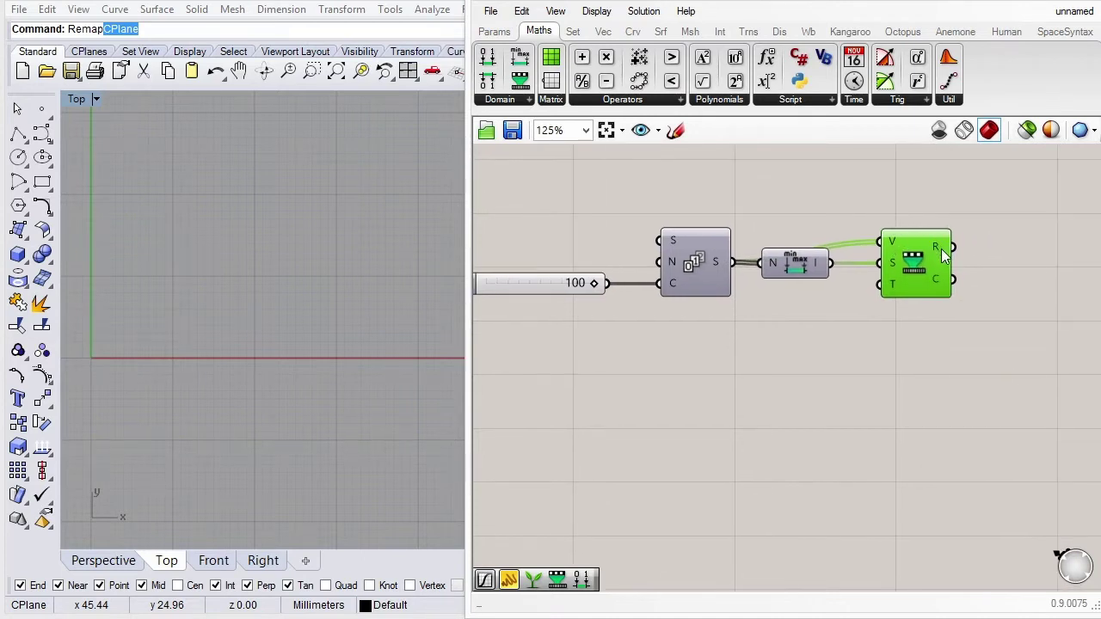
pyautogui.moveTo(946, 248)
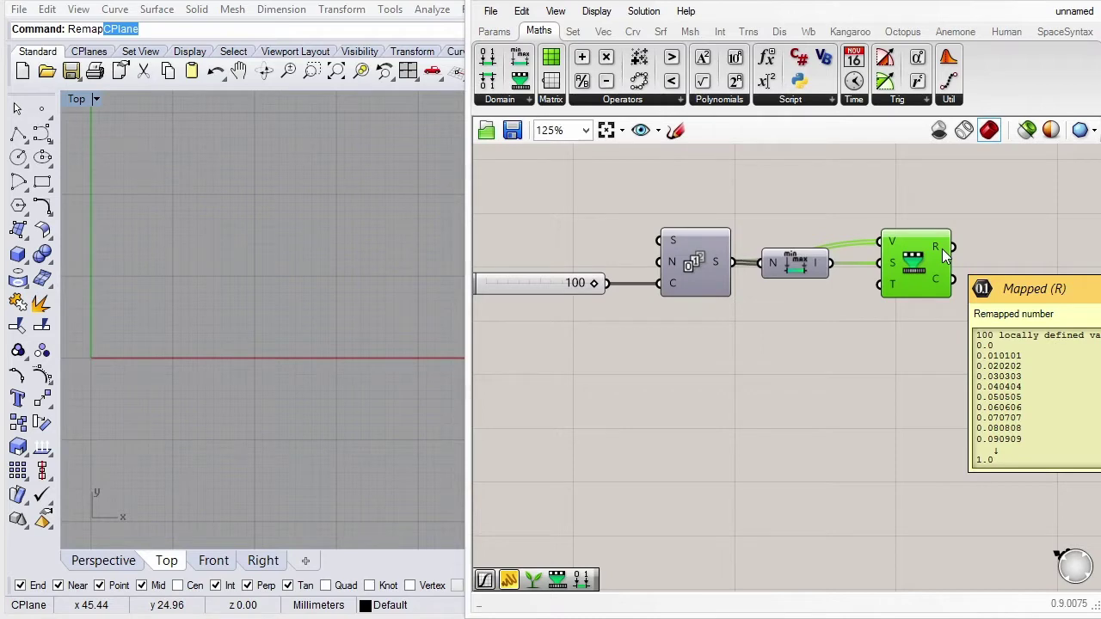
pyautogui.click(906, 205)
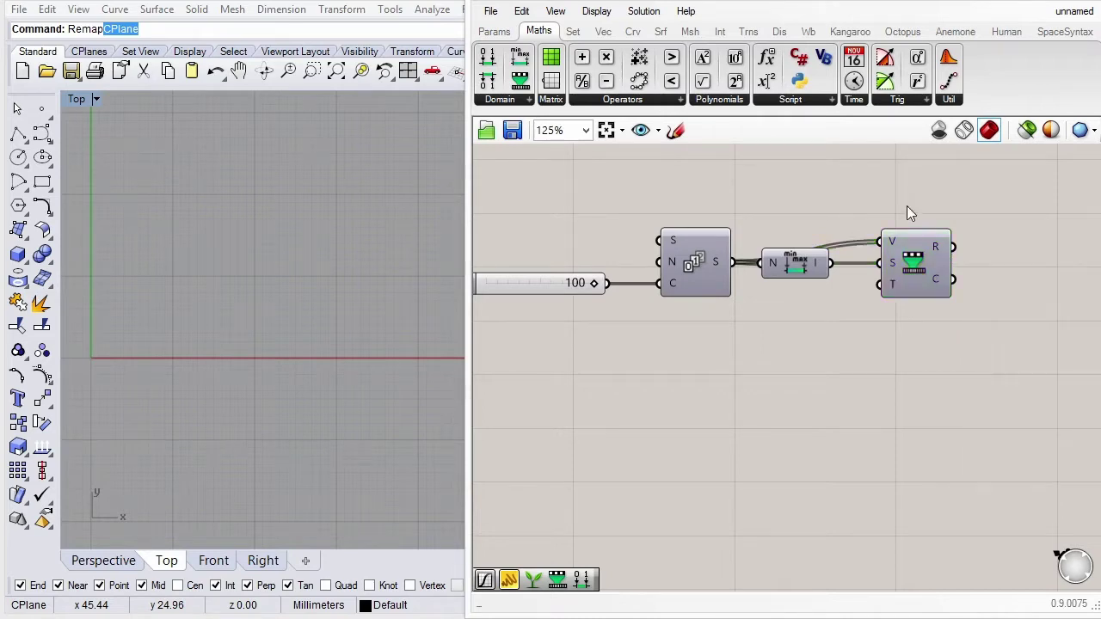
# Add a Graph Mapper from Params Input, fed by the remapped 0–1 values.
pyautogui.click(494, 32)
pyautogui.click(774, 100)
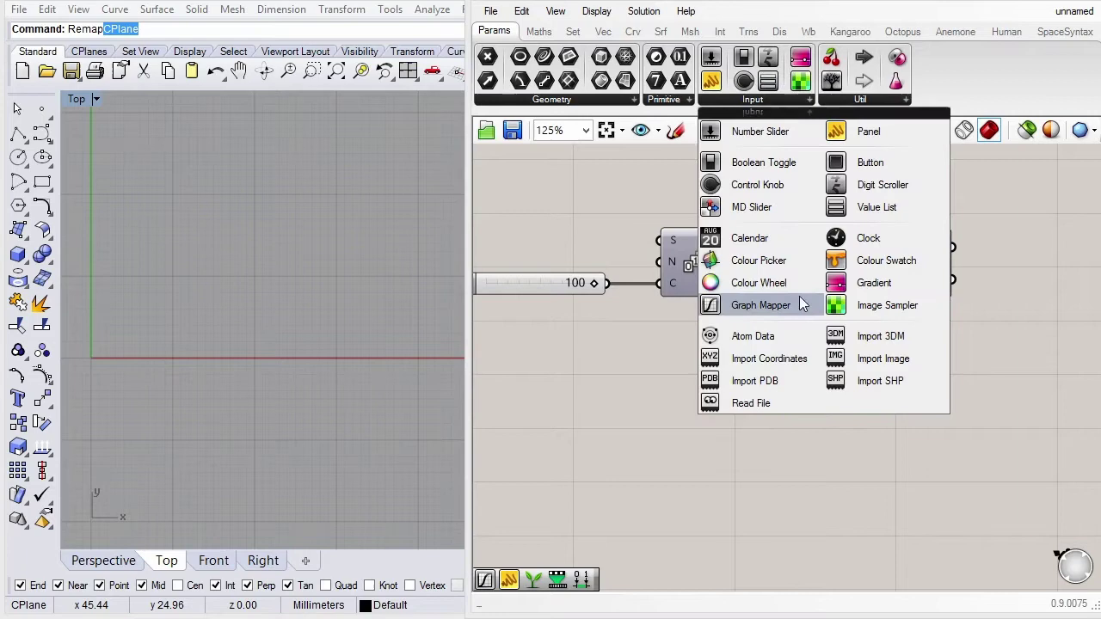
pyautogui.click(760, 305)
pyautogui.scroll(-3, 774, 300)
pyautogui.click(933, 295)
pyautogui.scroll(2, 924, 295)
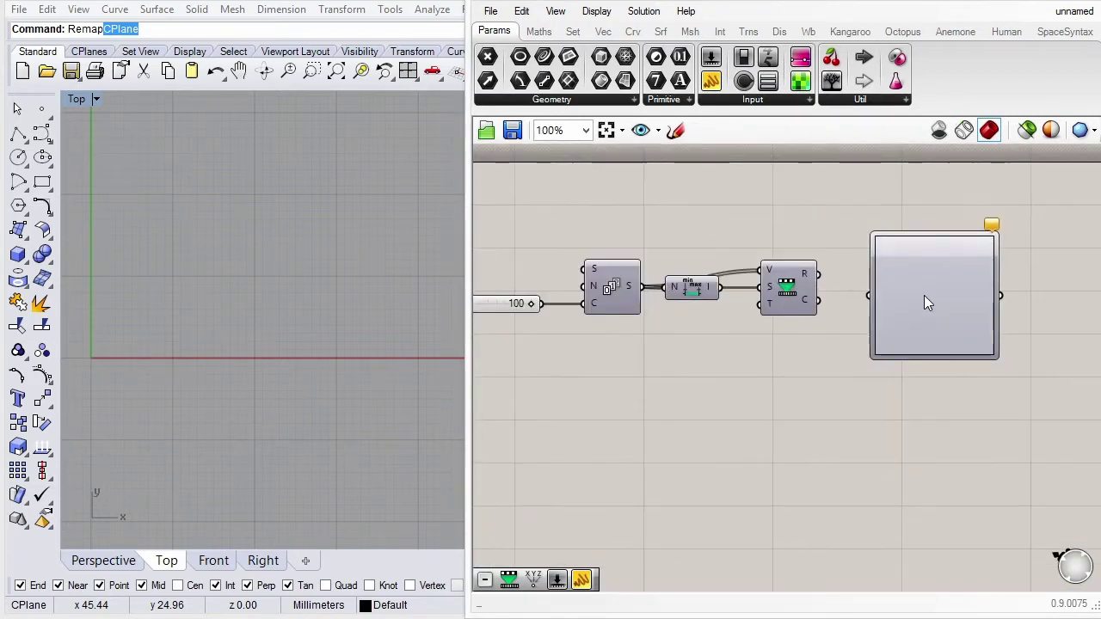
pyautogui.moveTo(818, 275)
pyautogui.mouseDown()
pyautogui.moveTo(868, 296)
pyautogui.moveTo(916, 275)
pyautogui.moveTo(900, 273)
pyautogui.mouseUp()
pyautogui.moveTo(925, 374); pyautogui.dragTo(823, 376, button='right')
pyautogui.scroll(3, 814, 295)
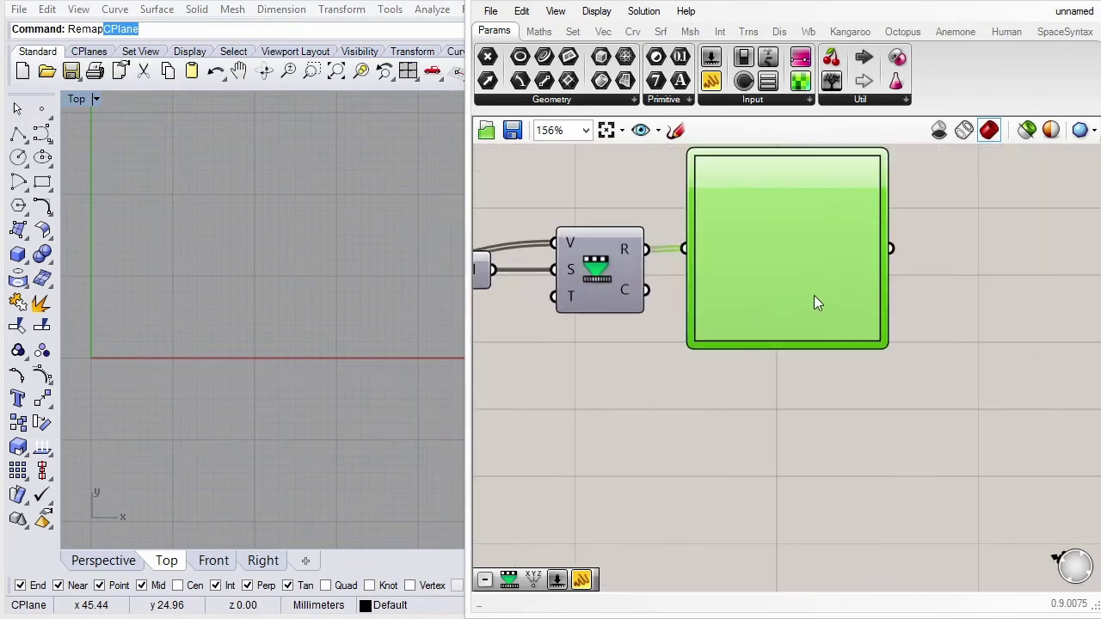
# Set the Graph Mapper to a Sine graph and drag its handle to add repeated waves.
pyautogui.rightClick(808, 243)
pyautogui.moveTo(870, 487)
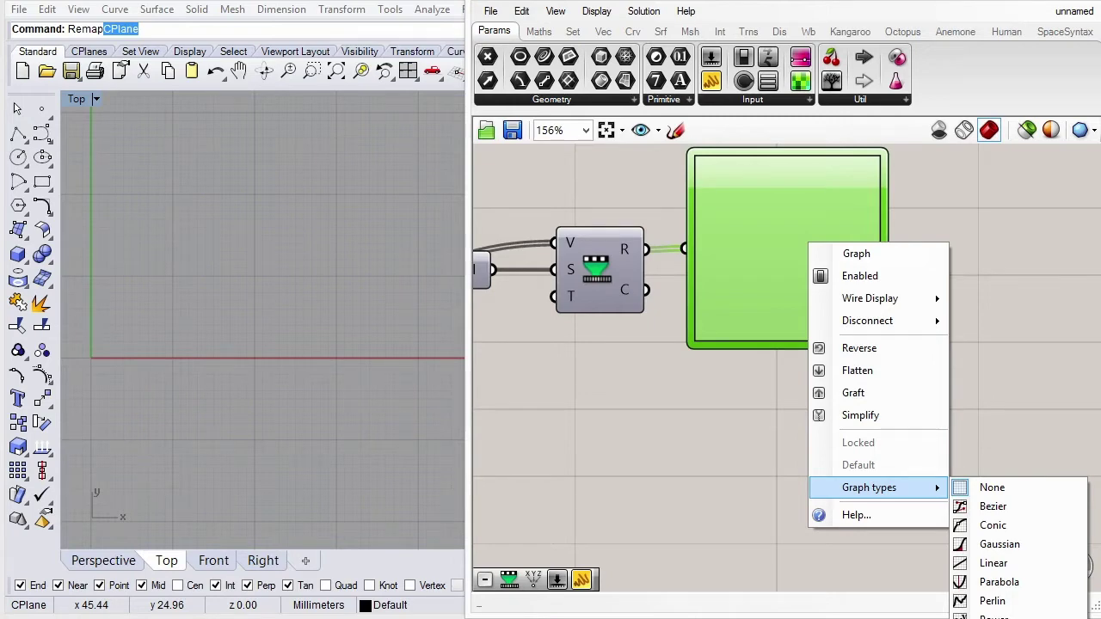
pyautogui.click(997, 613)
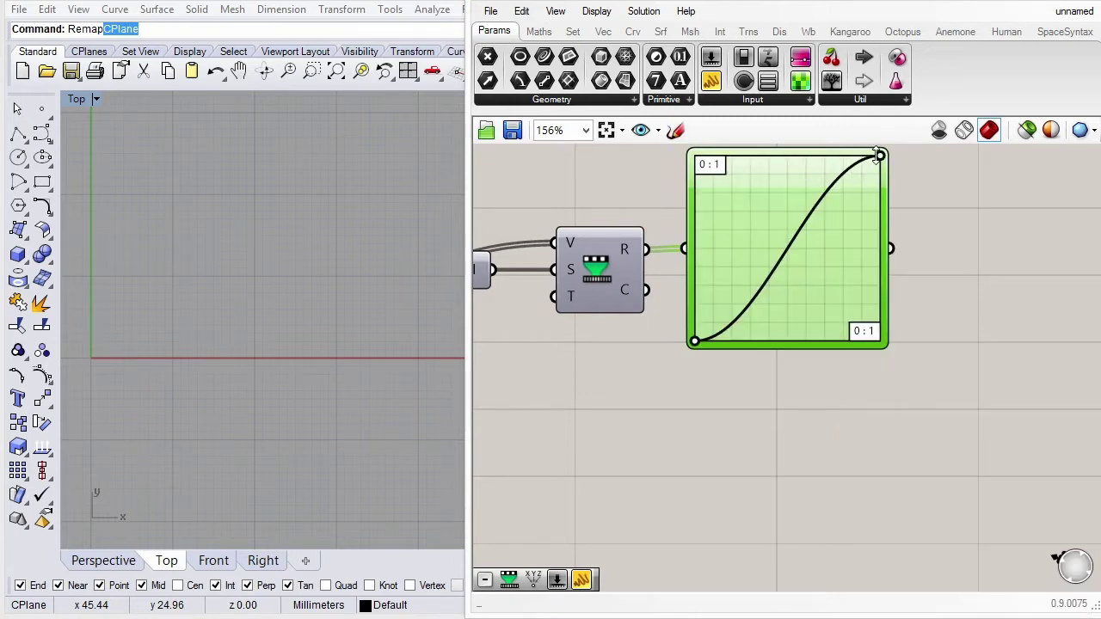
pyautogui.click(634, 182)
pyautogui.scroll(-1, 795, 268)
pyautogui.scroll(2, 781, 176)
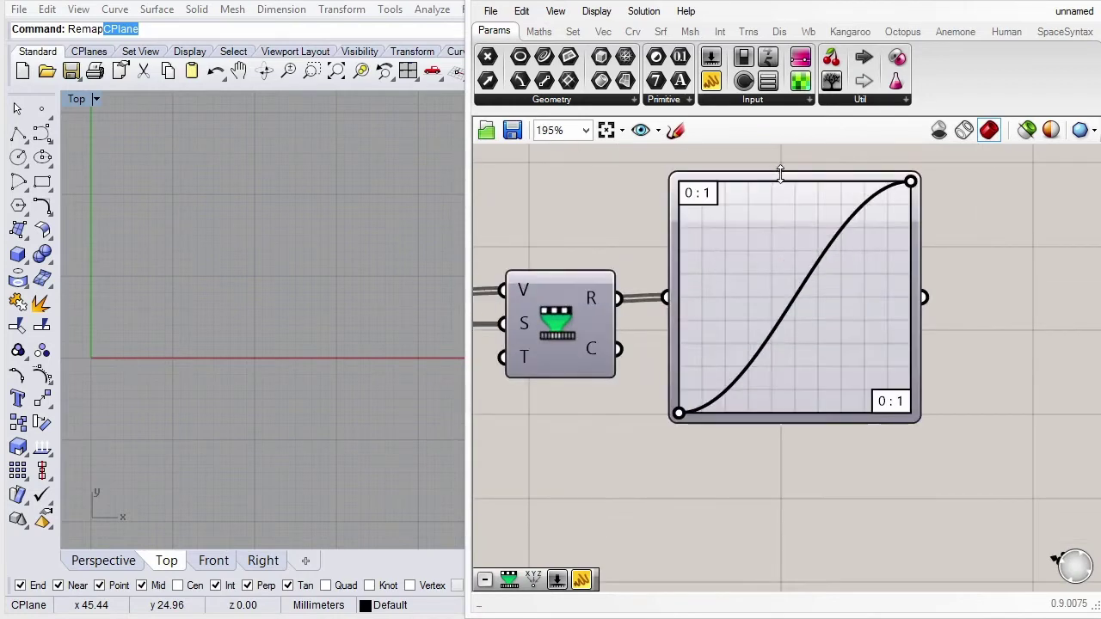
pyautogui.moveTo(910, 184)
pyautogui.mouseDown()
pyautogui.moveTo(776, 181)
pyautogui.moveTo(782, 303)
pyautogui.moveTo(760, 182)
pyautogui.mouseUp()
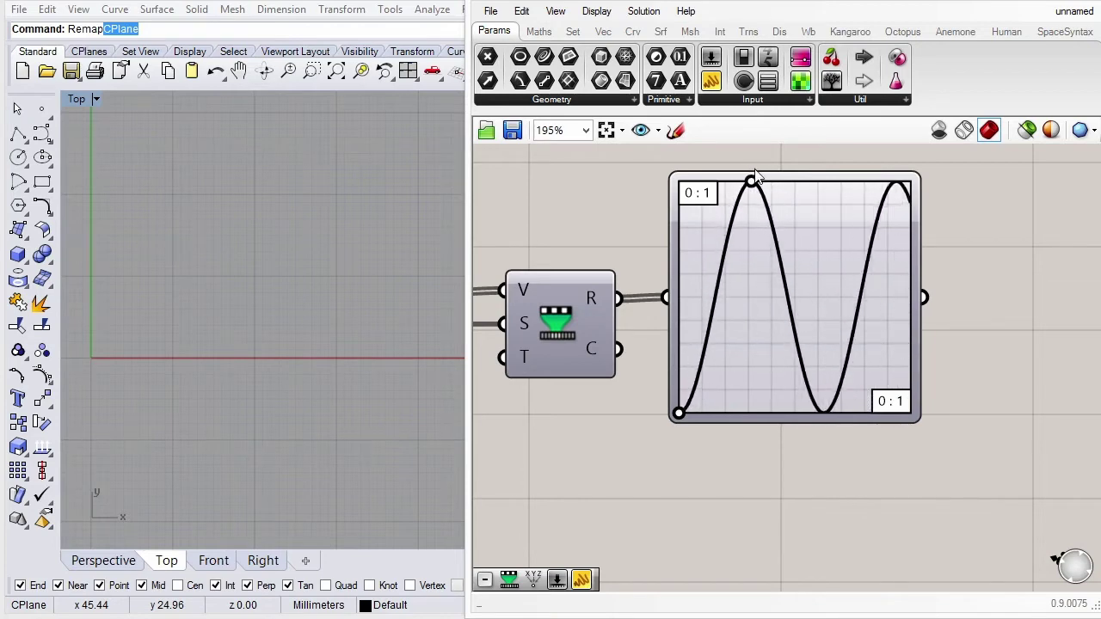
pyautogui.scroll(-2, 993, 228)
pyautogui.scroll(-2, 992, 228)
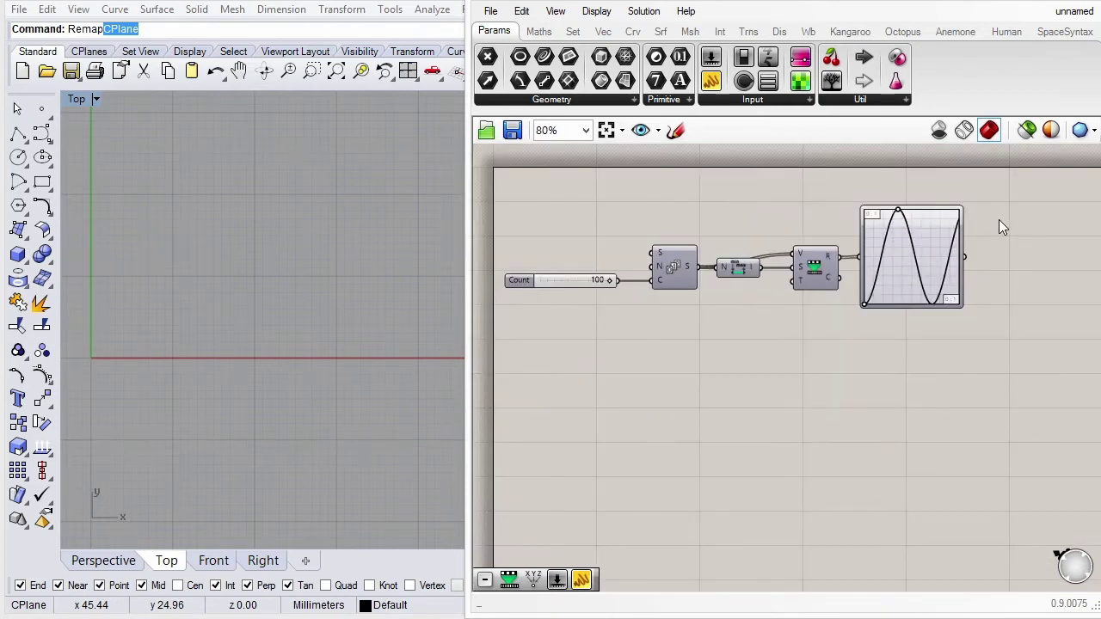
pyautogui.moveTo(998, 219); pyautogui.dragTo(913, 230, button='right')
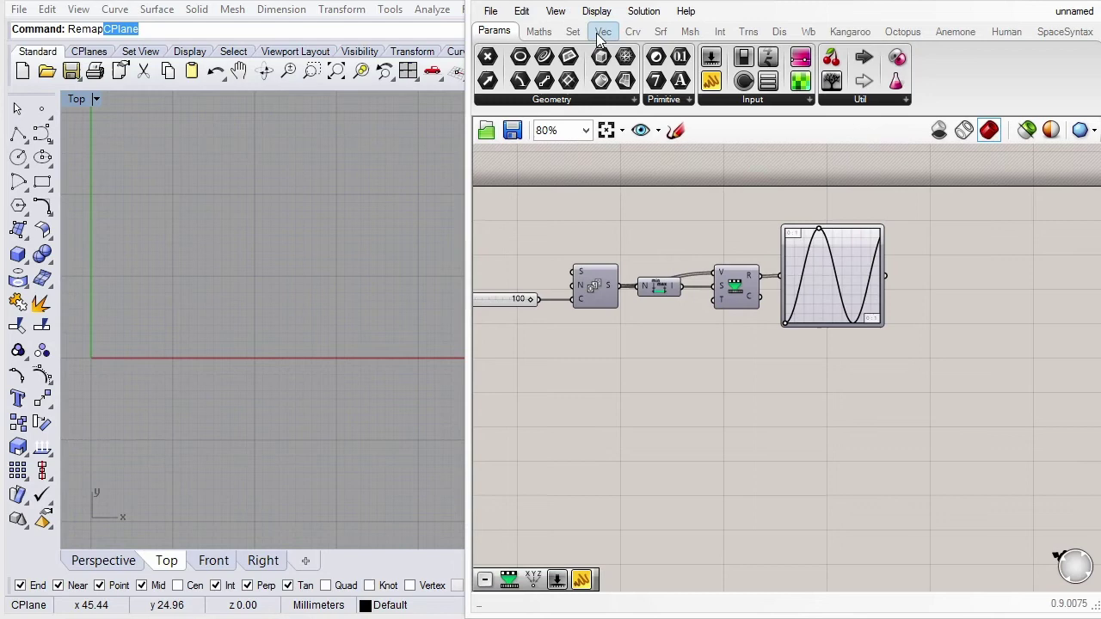
pyautogui.click(603, 32)
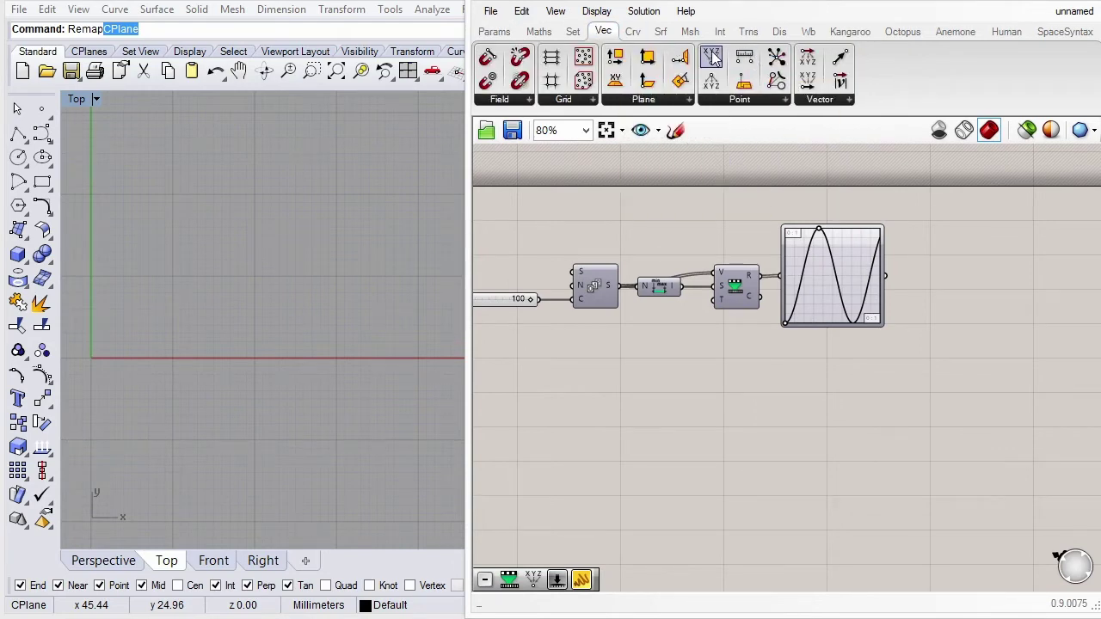
pyautogui.moveTo(711, 57); pyautogui.dragTo(981, 247)
pyautogui.scroll(1, 949, 221)
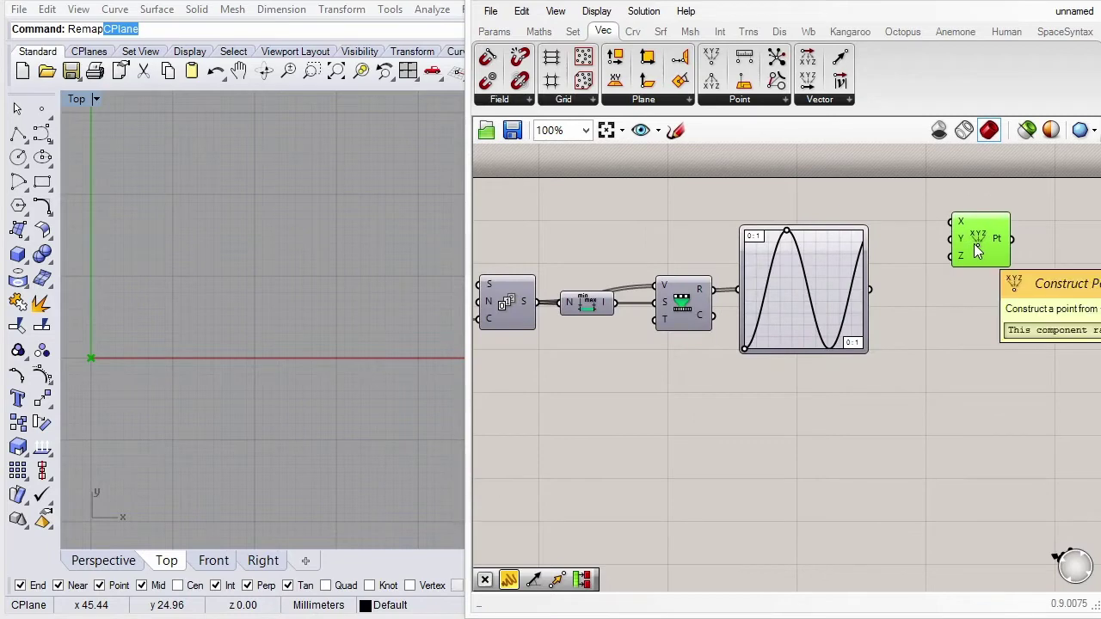
pyautogui.moveTo(869, 290)
pyautogui.mouseDown()
pyautogui.moveTo(962, 250)
pyautogui.moveTo(625, 299)
pyautogui.mouseUp()
pyautogui.scroll(-1, 1017, 248)
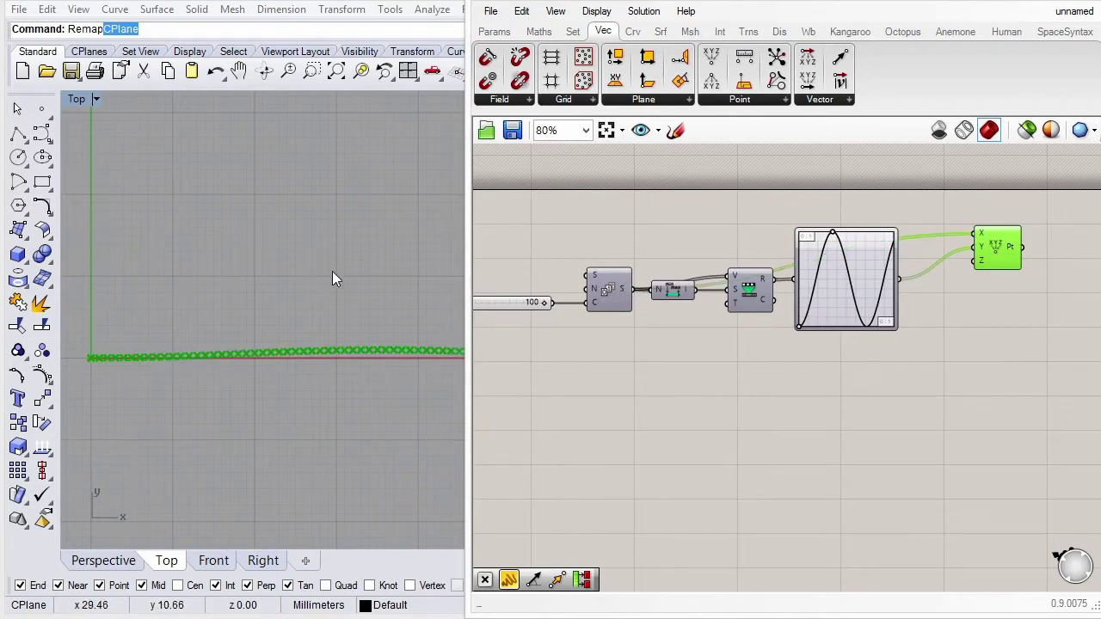
pyautogui.scroll(1, 332, 271)
pyautogui.scroll(-2, 305, 260)
pyautogui.scroll(-1, 199, 278)
pyautogui.scroll(-1, 231, 264)
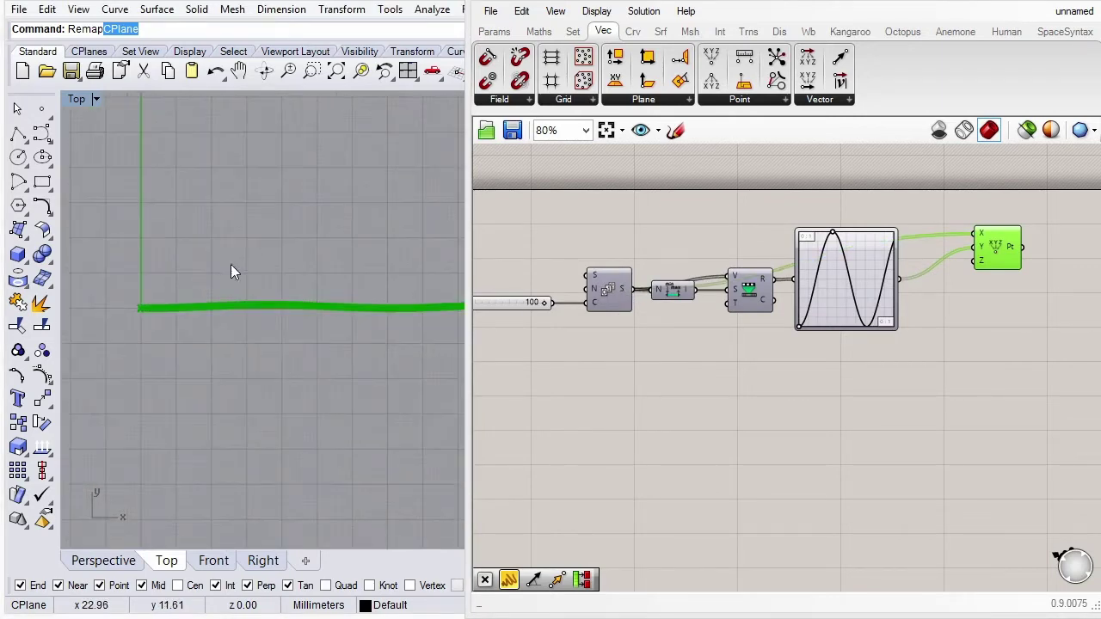
pyautogui.scroll(1, 399, 240)
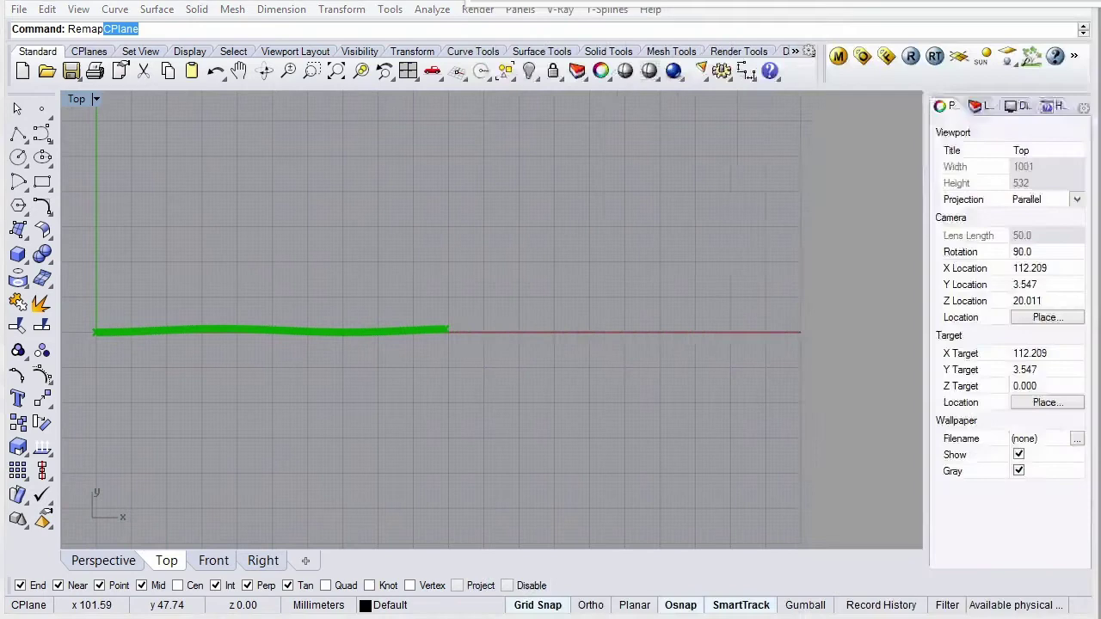
pyautogui.scroll(1, 269, 431)
pyautogui.scroll(2, 269, 430)
pyautogui.moveTo(439, 276); pyautogui.dragTo(445, 294, button='right')
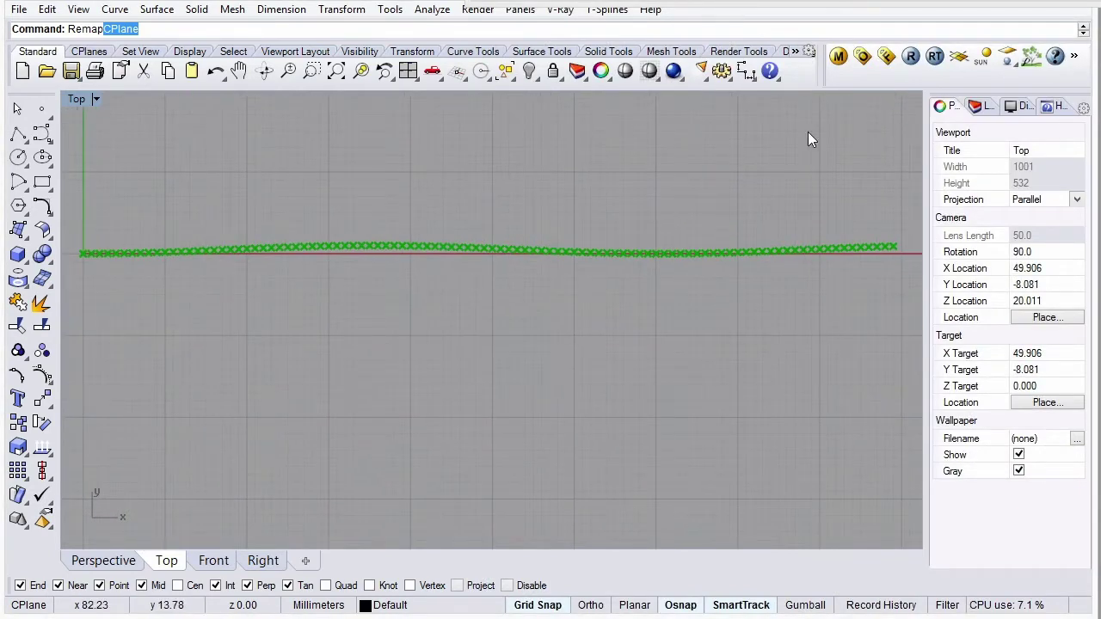
pyautogui.click(1032, 57)
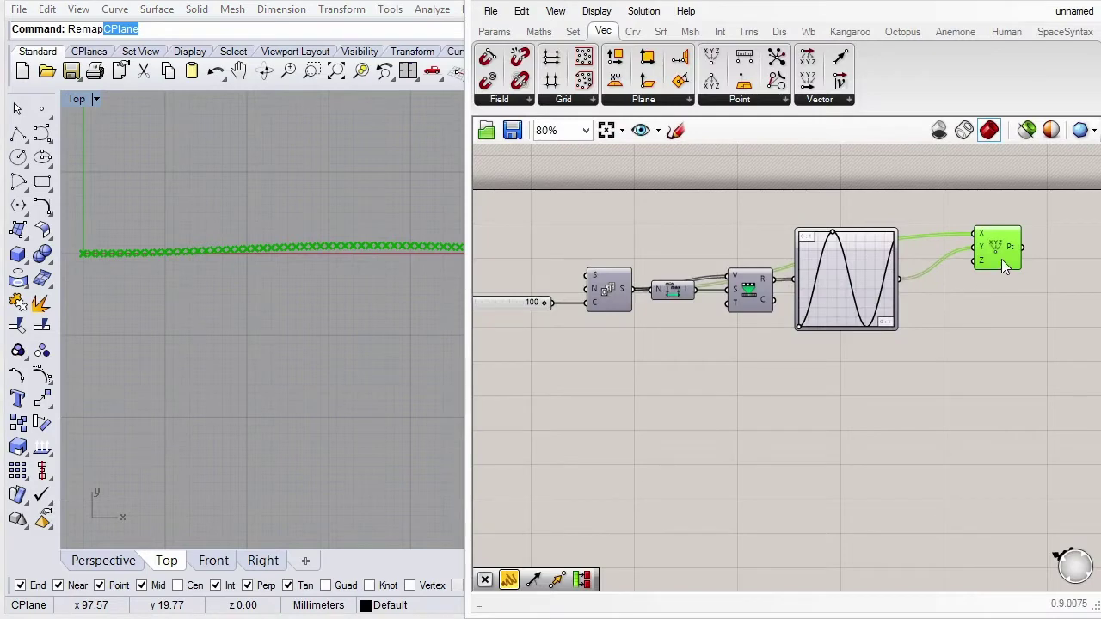
# Add a Multiplication with the graph values as A and a new 10 slider as B.
pyautogui.moveTo(1001, 259); pyautogui.dragTo(1001, 263)
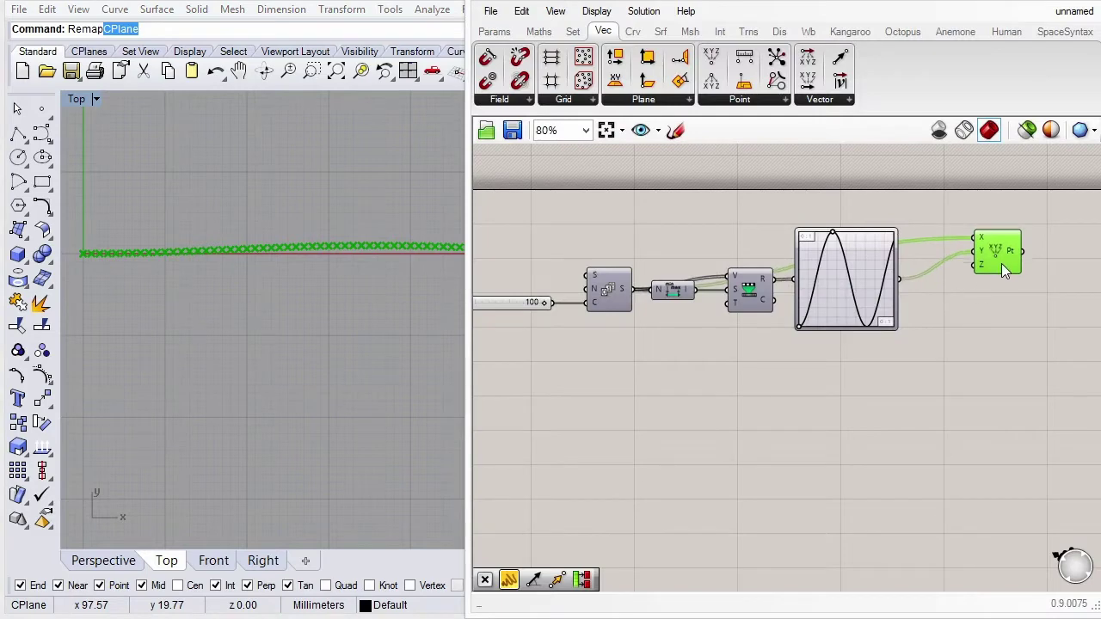
pyautogui.click(534, 32)
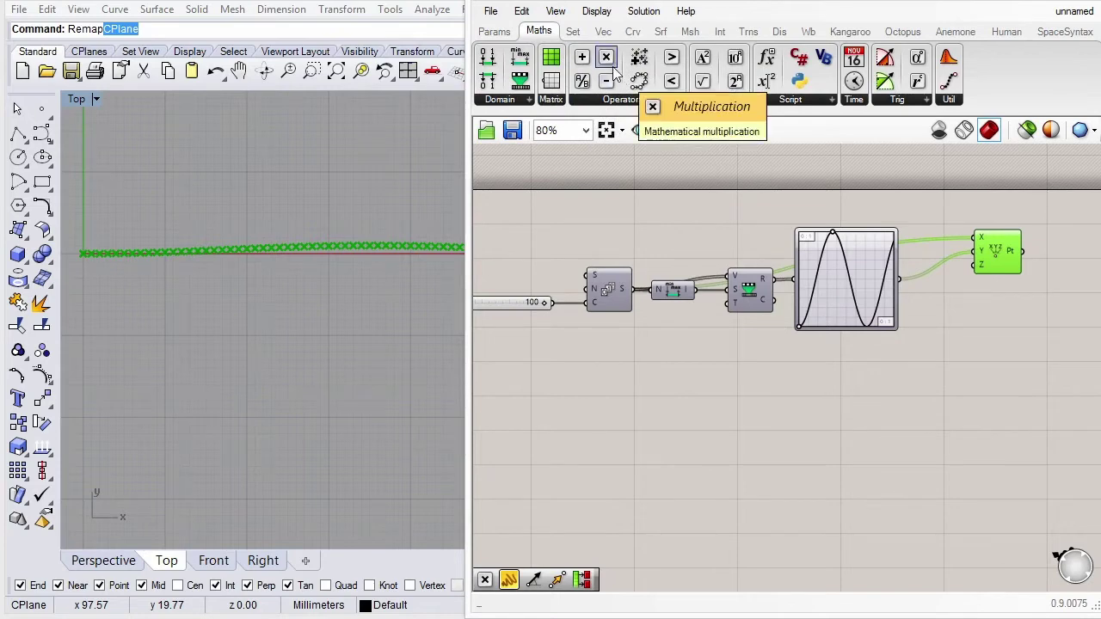
pyautogui.moveTo(616, 74); pyautogui.dragTo(969, 341)
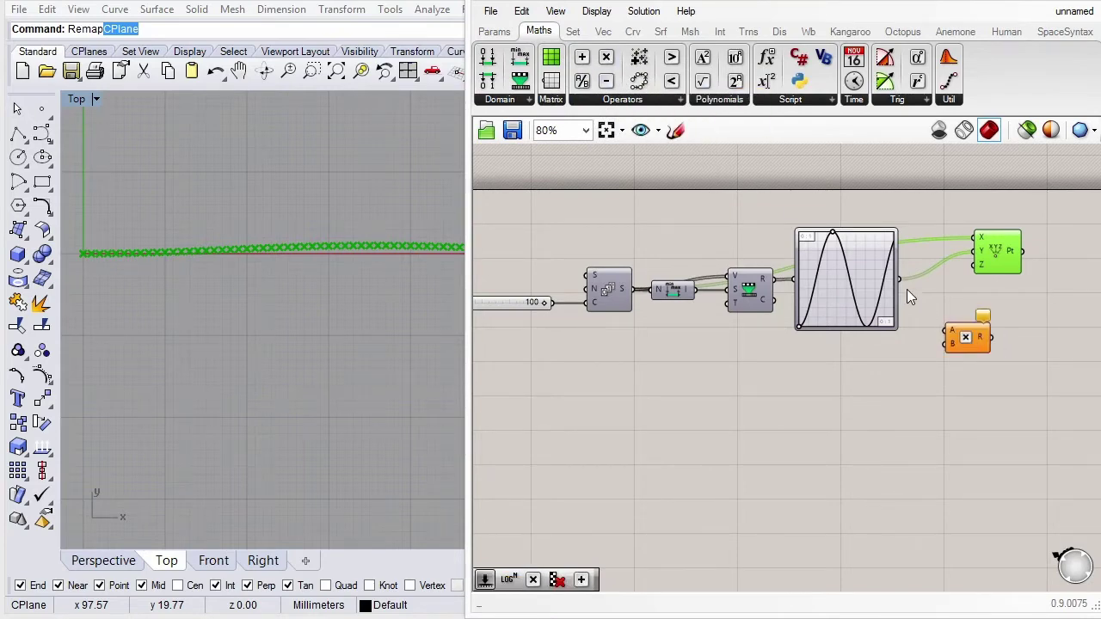
pyautogui.moveTo(899, 278); pyautogui.dragTo(946, 330)
pyautogui.click(849, 381)
pyautogui.doubleClick(849, 375)
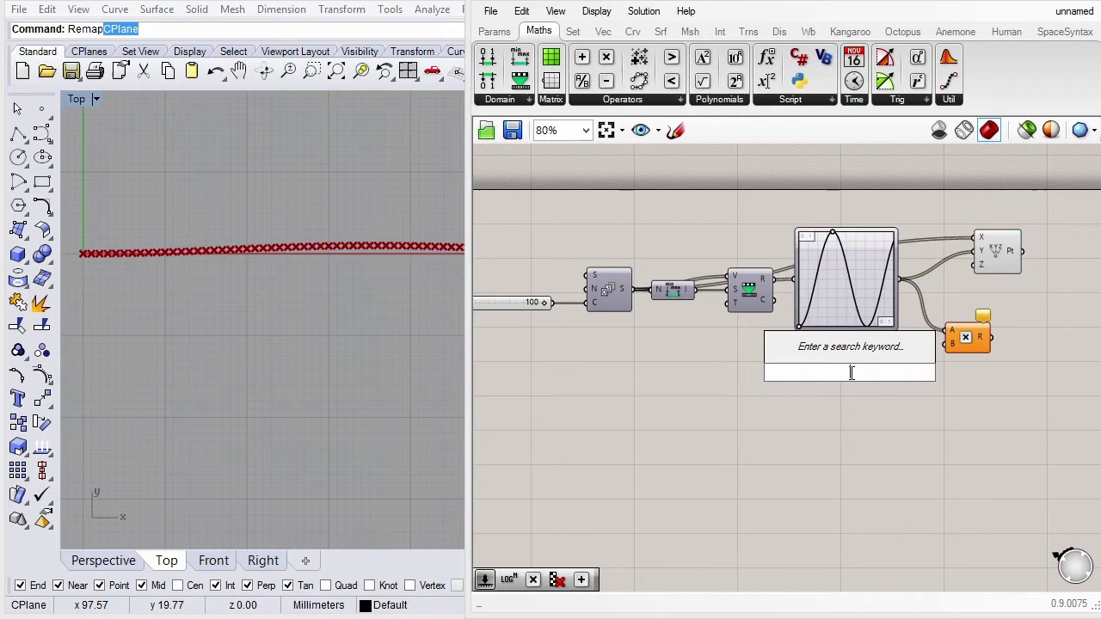
pyautogui.write('10')
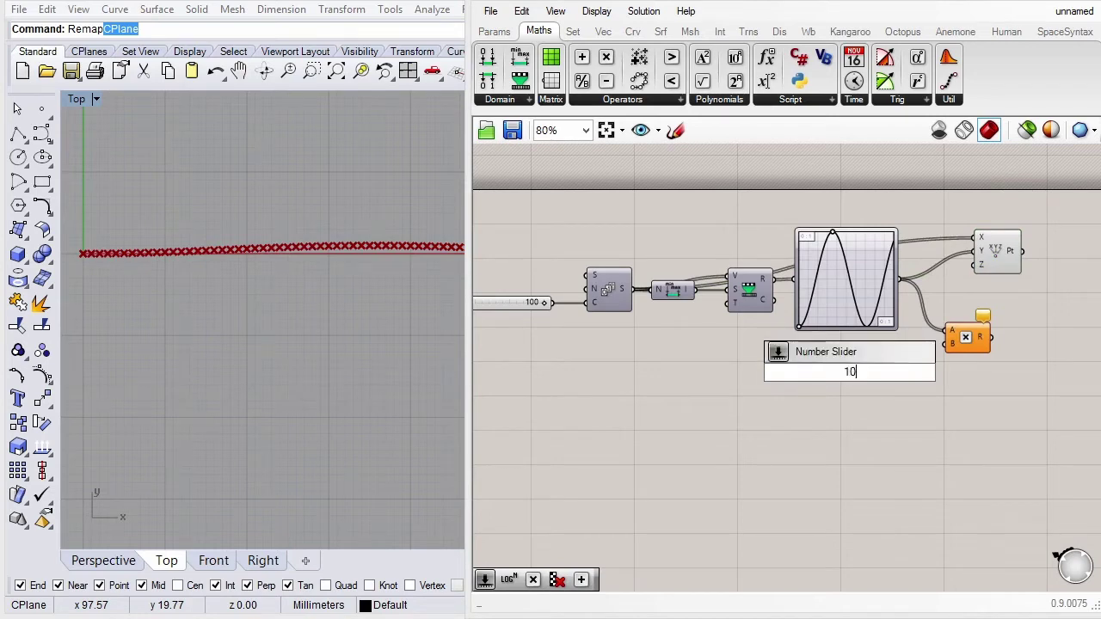
pyautogui.press('Return')
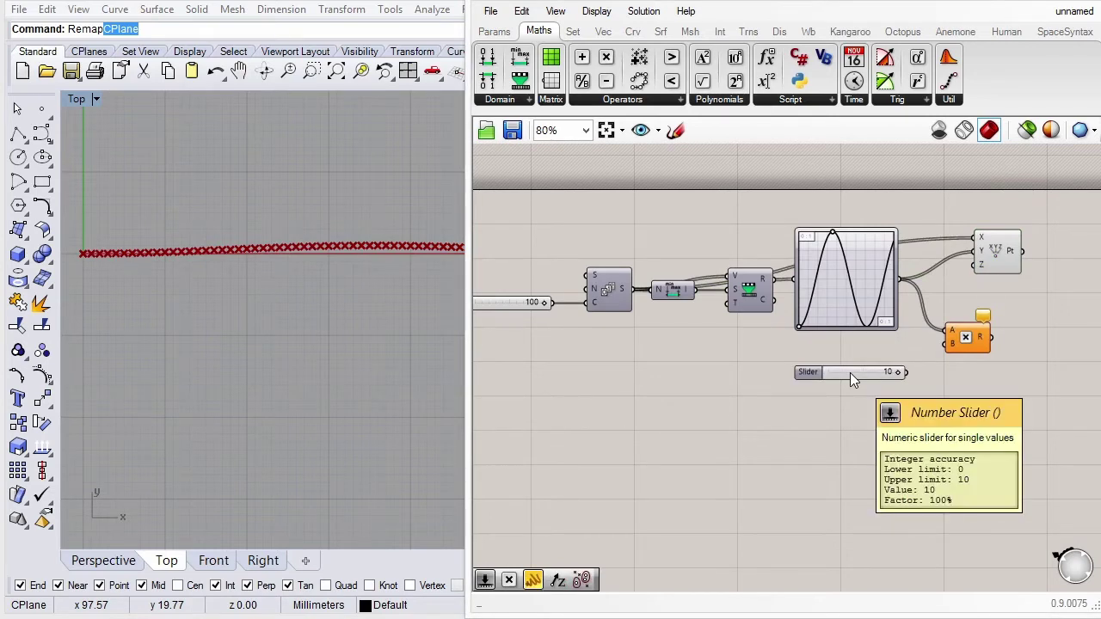
pyautogui.moveTo(861, 375)
pyautogui.mouseDown()
pyautogui.moveTo(849, 357)
pyautogui.moveTo(945, 344)
pyautogui.moveTo(940, 354)
pyautogui.moveTo(976, 251)
pyautogui.mouseUp()
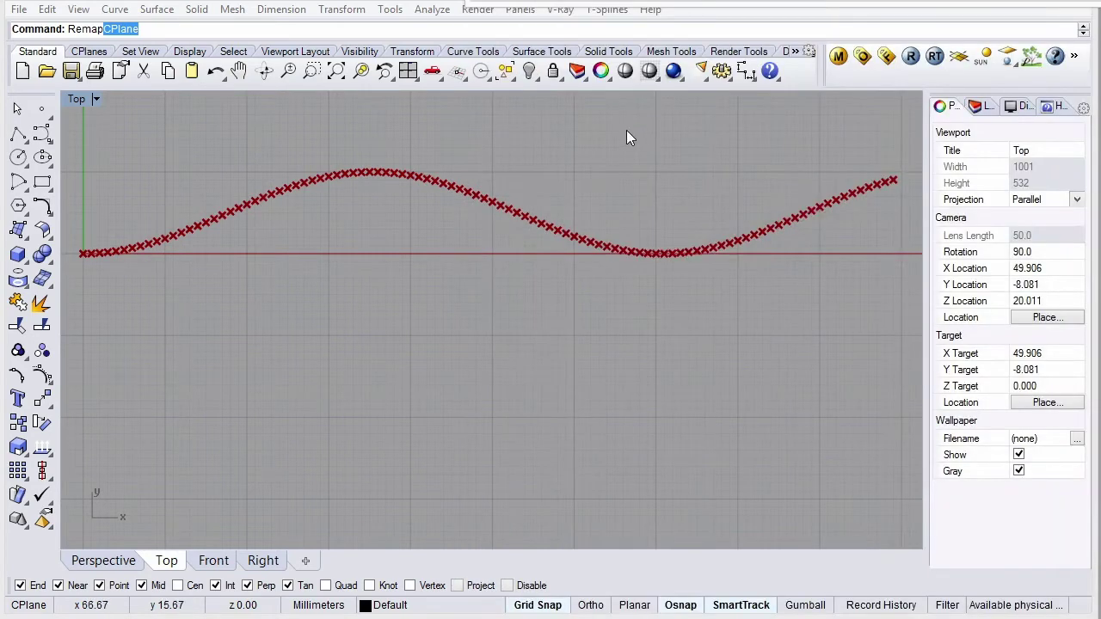
# Pan the Top view and definition to inspect the taller wave and reposition the point component.
pyautogui.moveTo(626, 129); pyautogui.dragTo(627, 210, button='right')
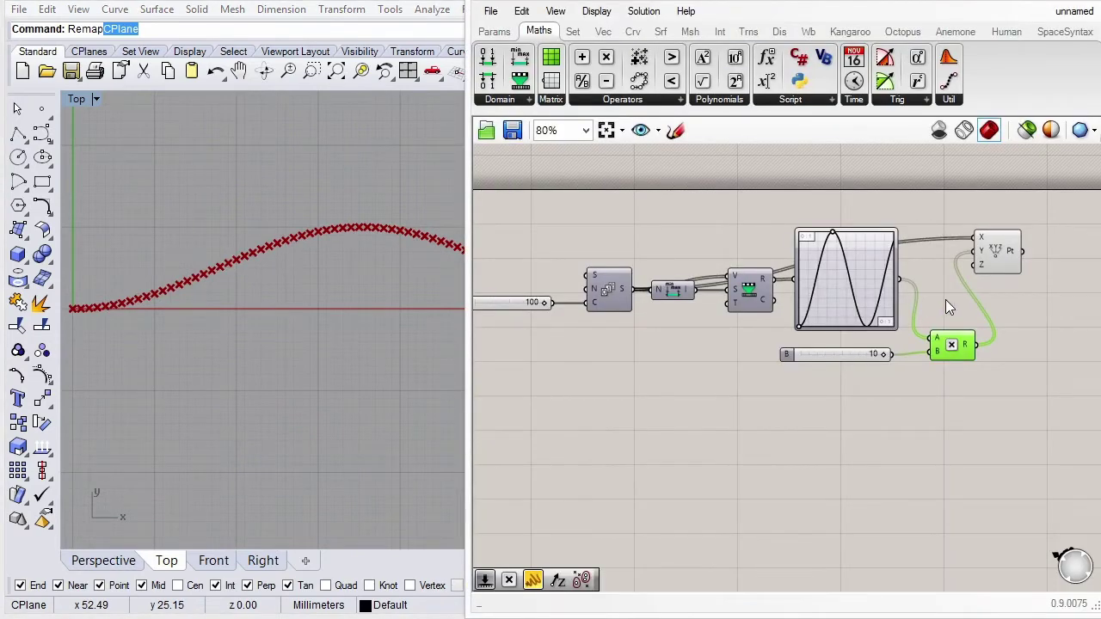
pyautogui.moveTo(945, 307); pyautogui.dragTo(860, 336, button='right')
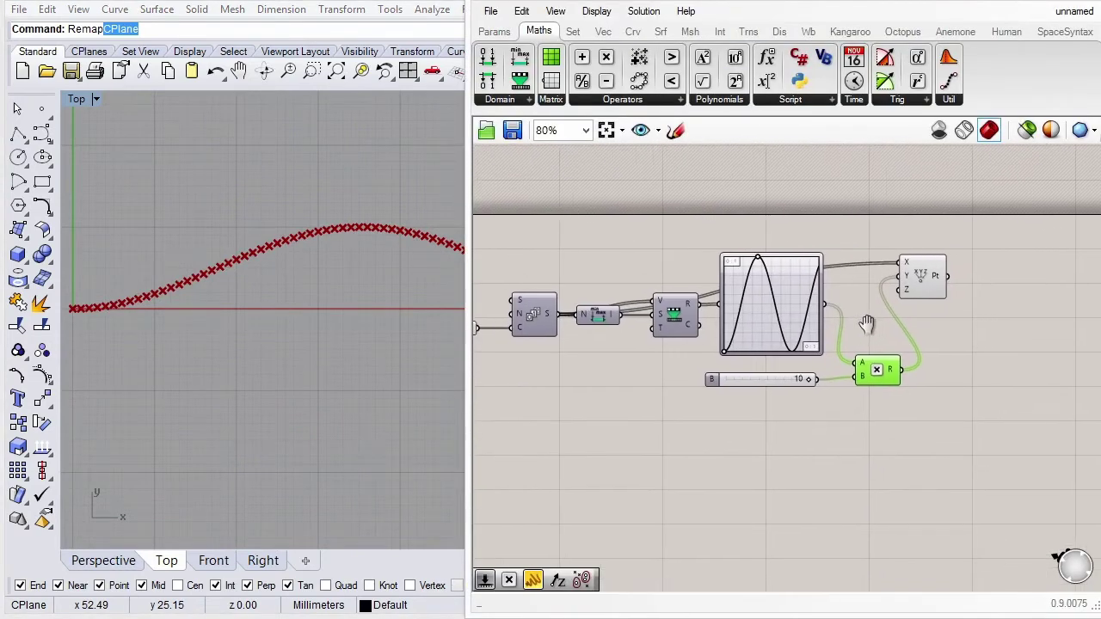
pyautogui.click(913, 292)
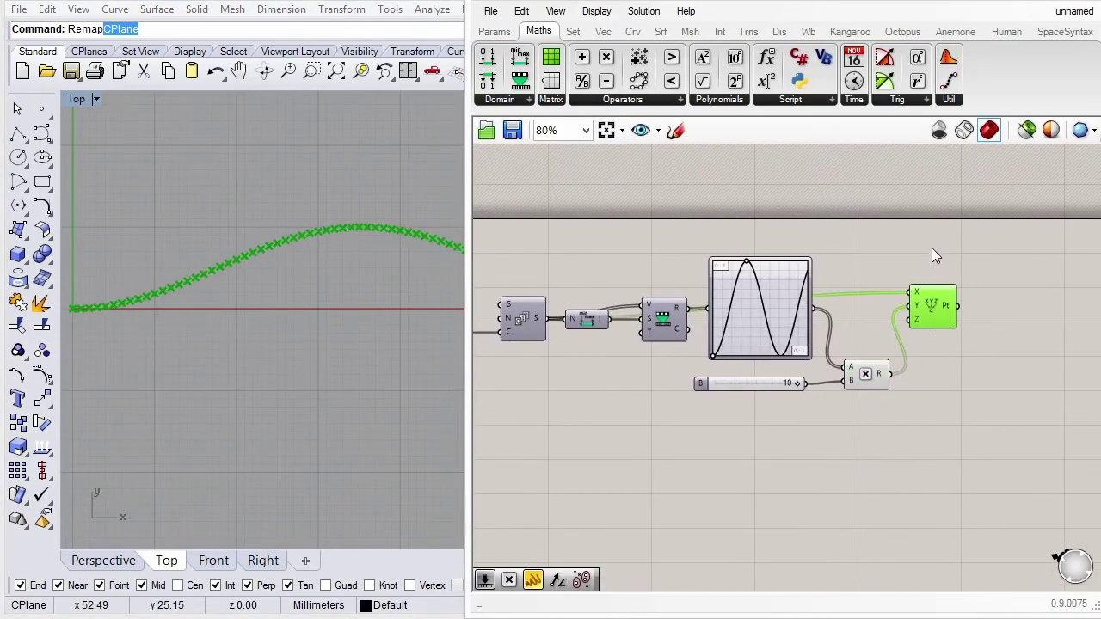
pyautogui.scroll(-1, 932, 248)
pyautogui.scroll(-1, 958, 252)
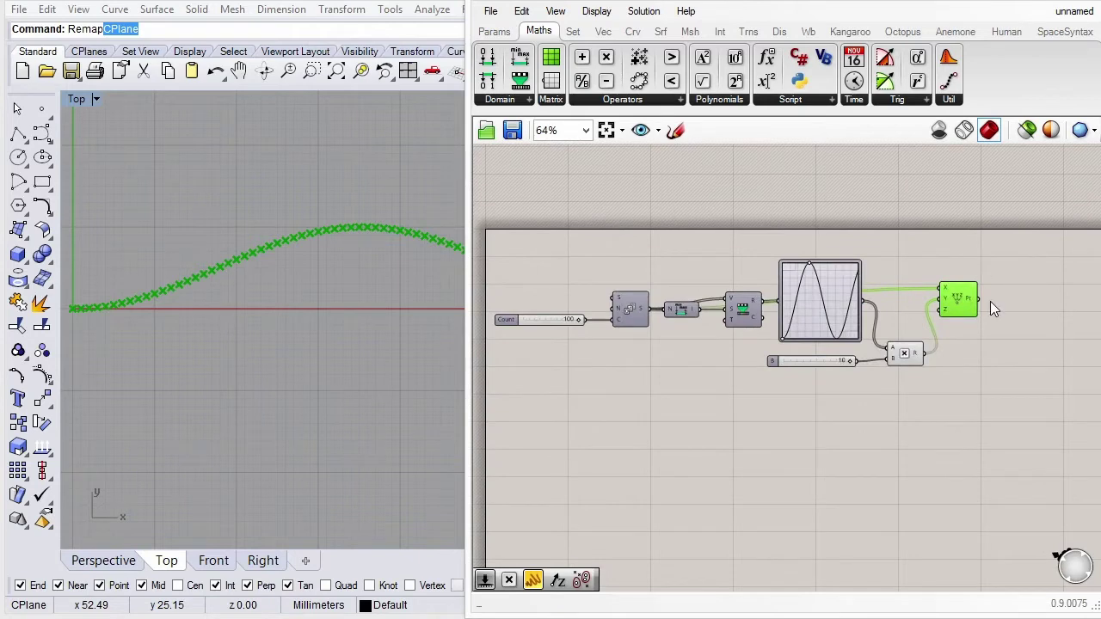
pyautogui.moveTo(533, 328); pyautogui.dragTo(736, 386)
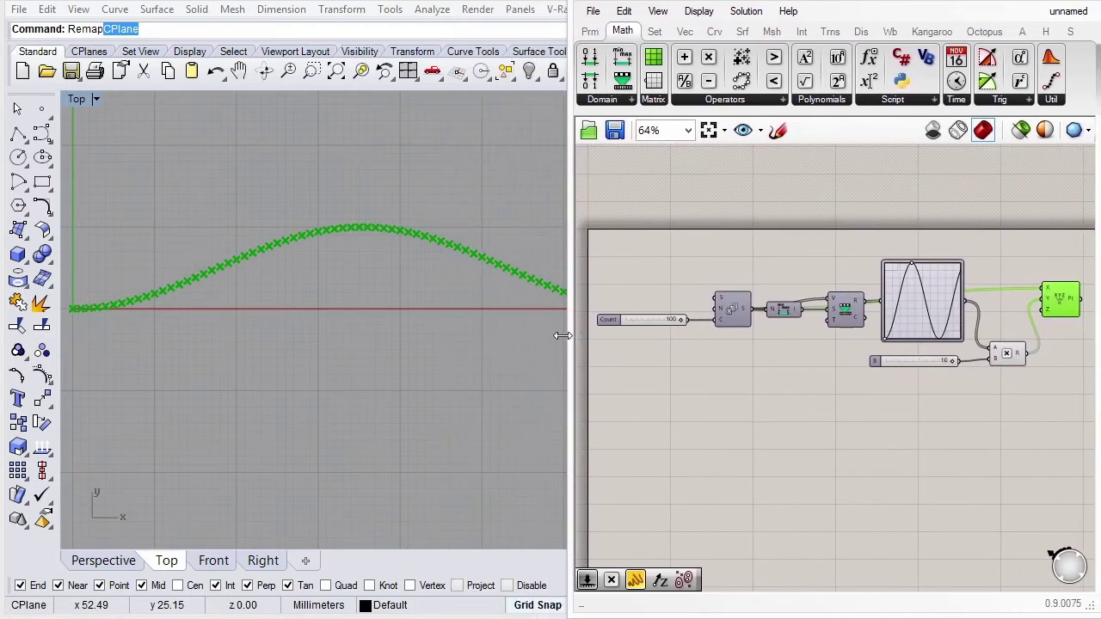
pyautogui.scroll(2, 1010, 327)
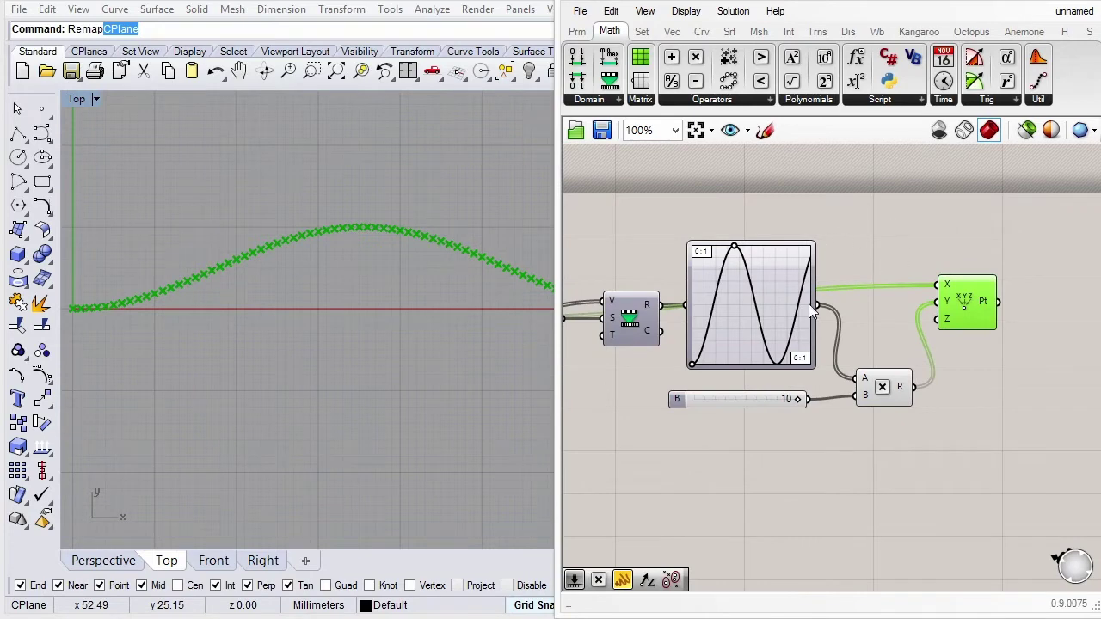
pyautogui.moveTo(811, 309)
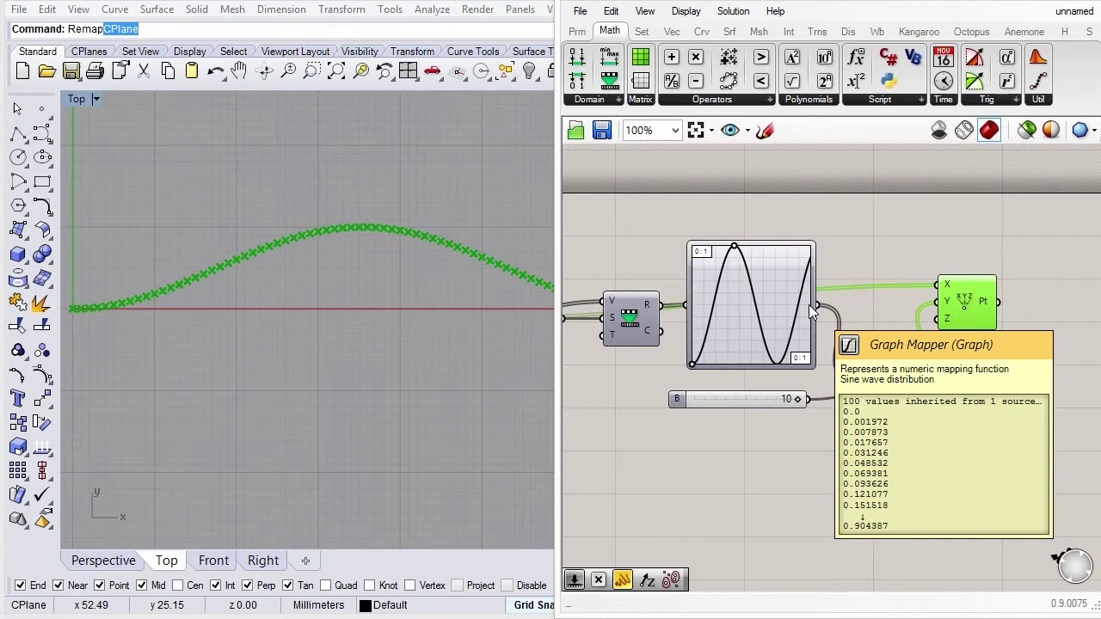
pyautogui.moveTo(884, 257); pyautogui.dragTo(836, 267, button='right')
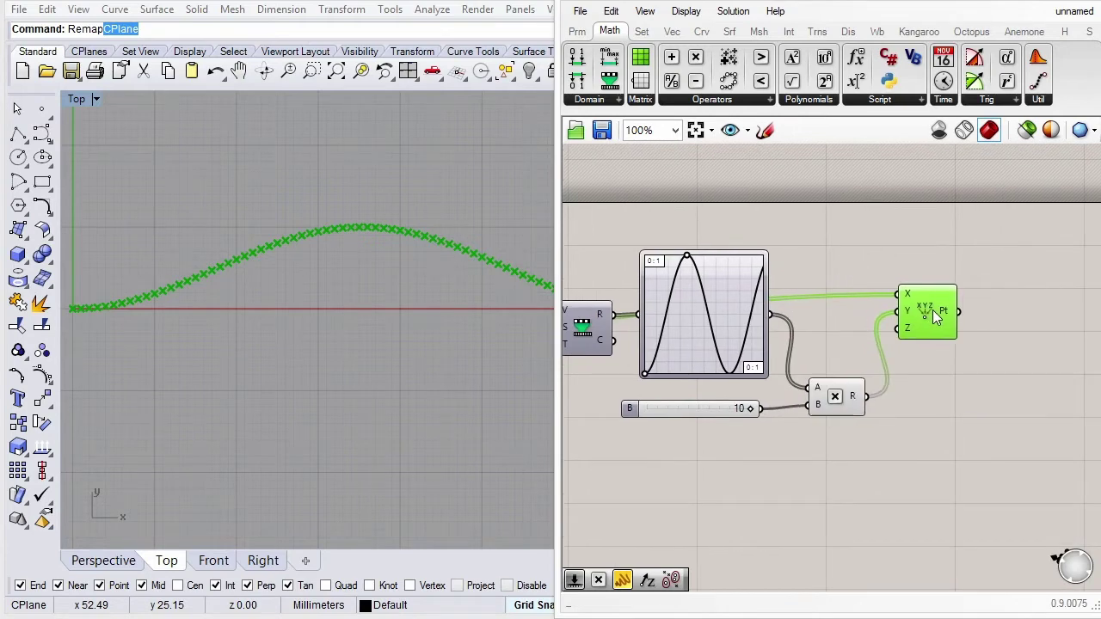
pyautogui.moveTo(928, 312); pyautogui.dragTo(948, 315)
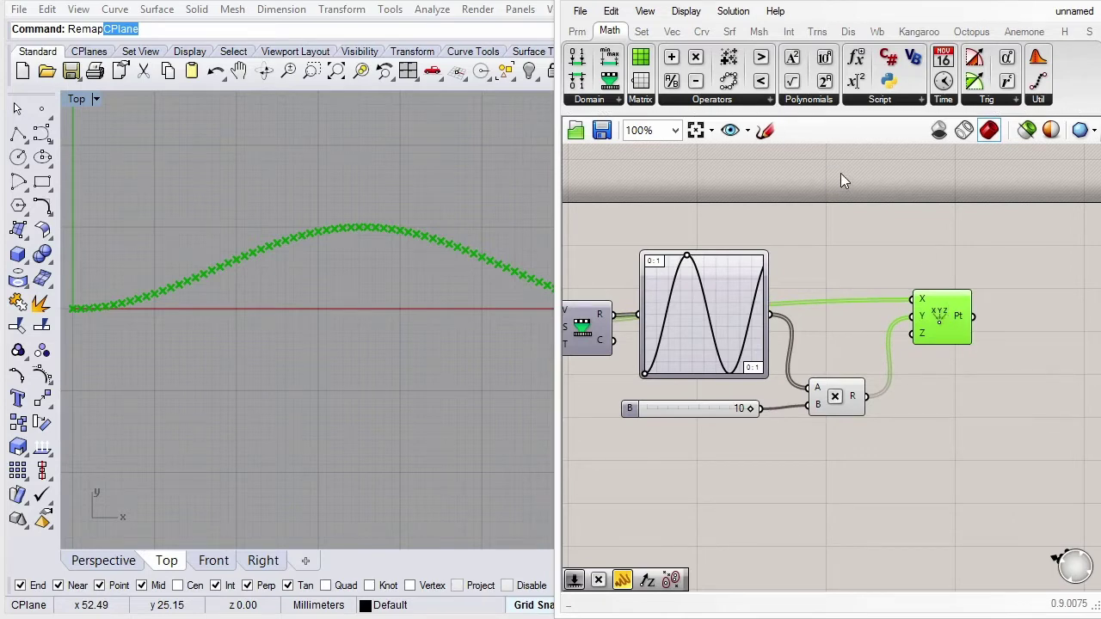
# Add a Create Set component fed by the multiplied values.
pyautogui.click(729, 31)
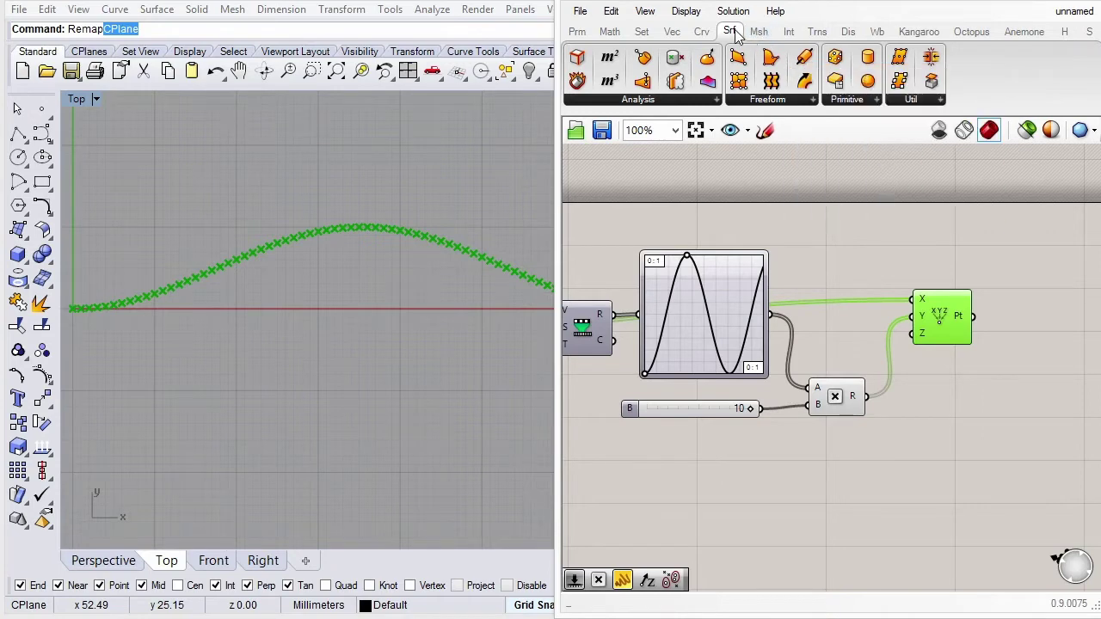
pyautogui.click(643, 31)
pyautogui.moveTo(793, 57); pyautogui.dragTo(920, 240)
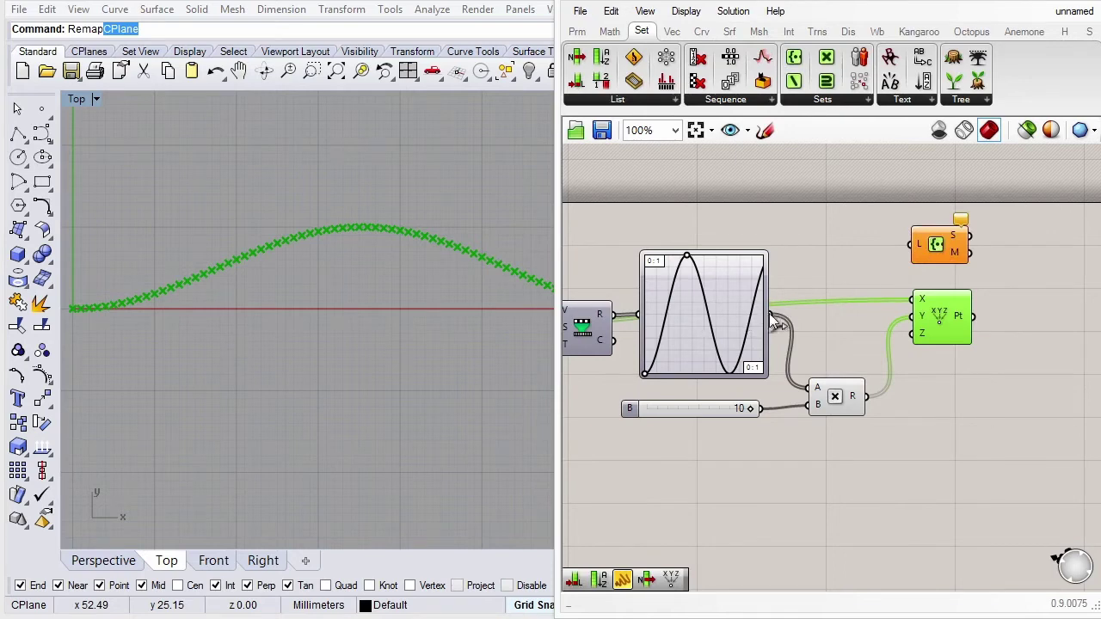
pyautogui.moveTo(868, 396)
pyautogui.mouseDown()
pyautogui.moveTo(911, 245)
pyautogui.moveTo(940, 226)
pyautogui.mouseUp()
pyautogui.scroll(2, 950, 221)
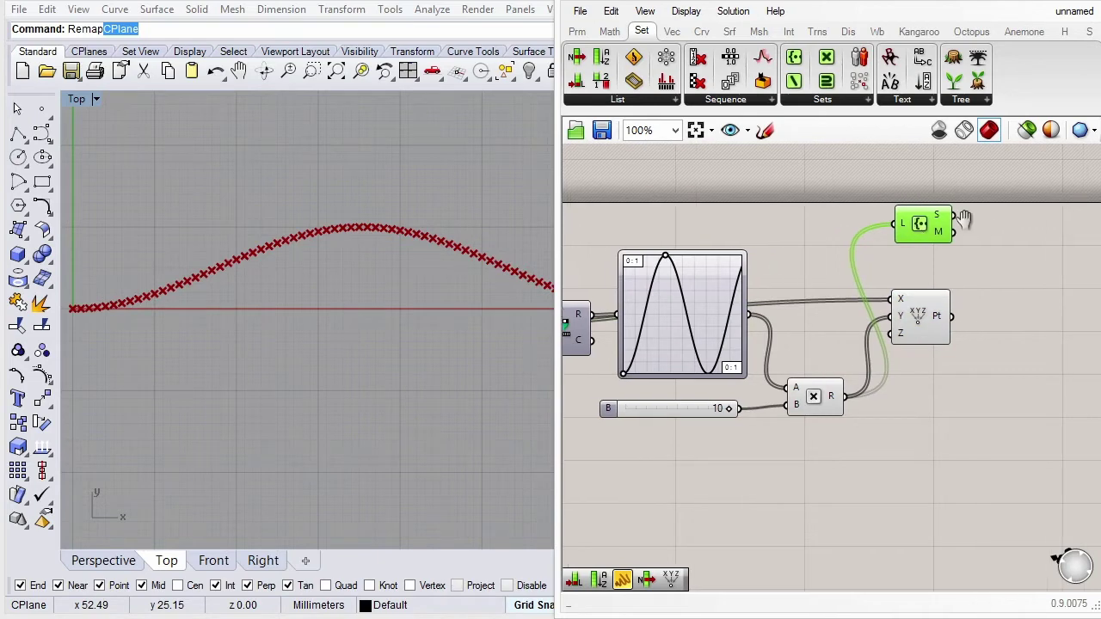
pyautogui.moveTo(922, 215)
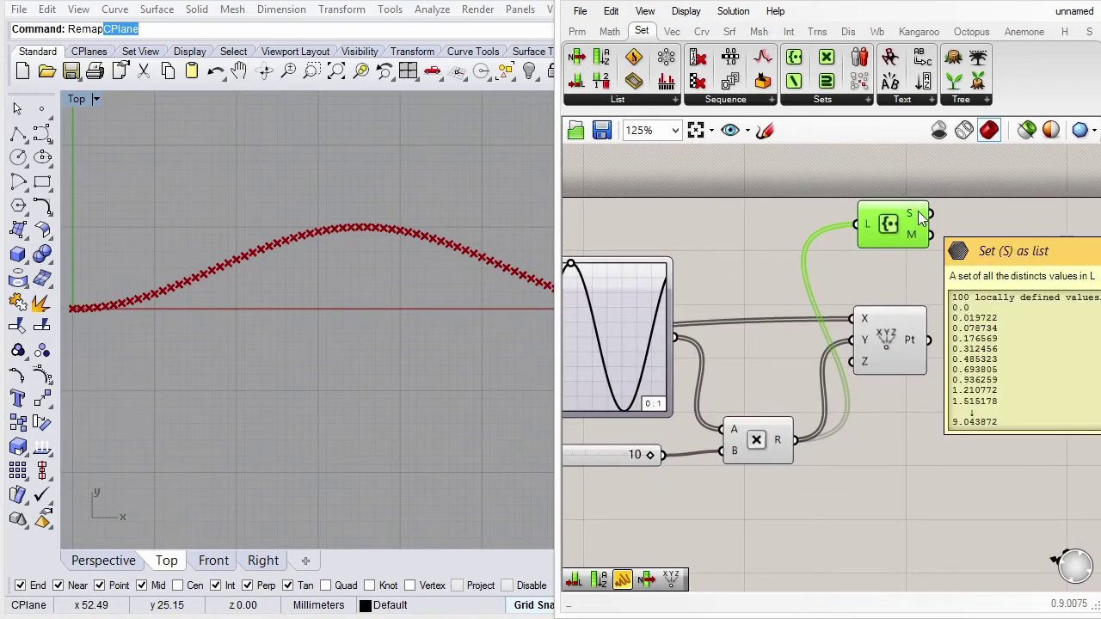
pyautogui.moveTo(894, 225); pyautogui.dragTo(890, 227)
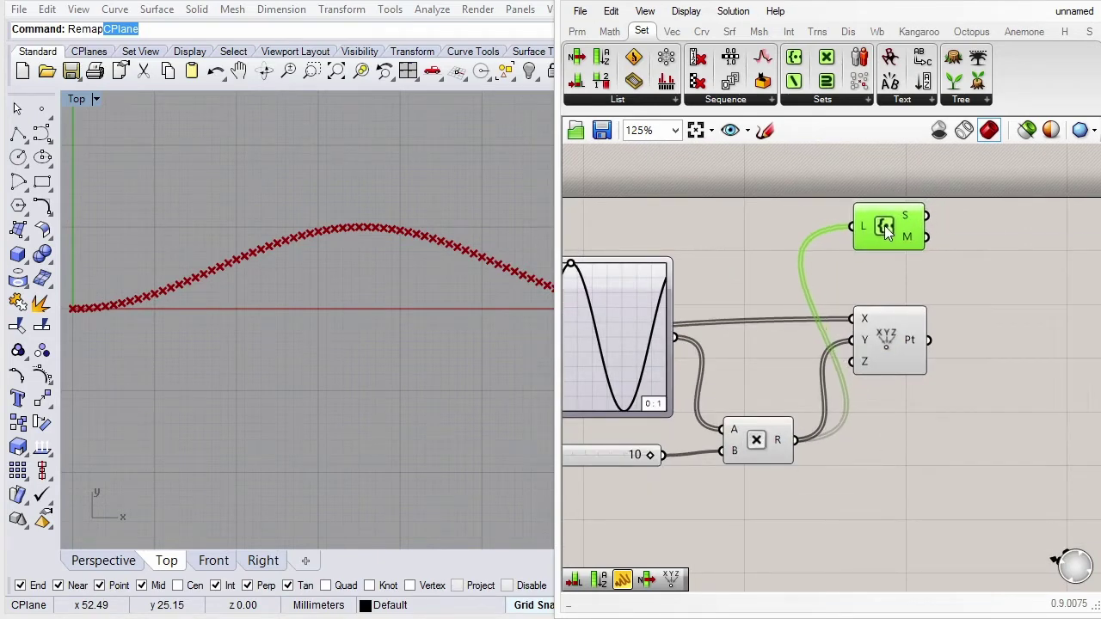
# Add a List Length component wired to the Create Set output.
pyautogui.click(579, 82)
pyautogui.scroll(1, 933, 224)
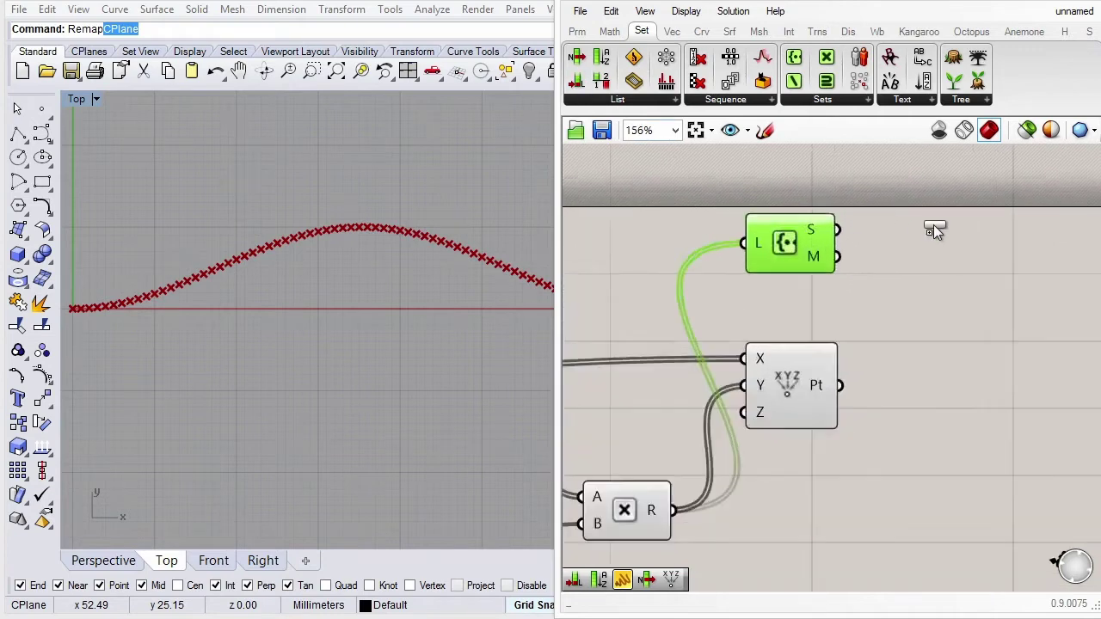
pyautogui.scroll(1, 933, 225)
pyautogui.click(938, 224)
pyautogui.moveTo(875, 233); pyautogui.dragTo(910, 238)
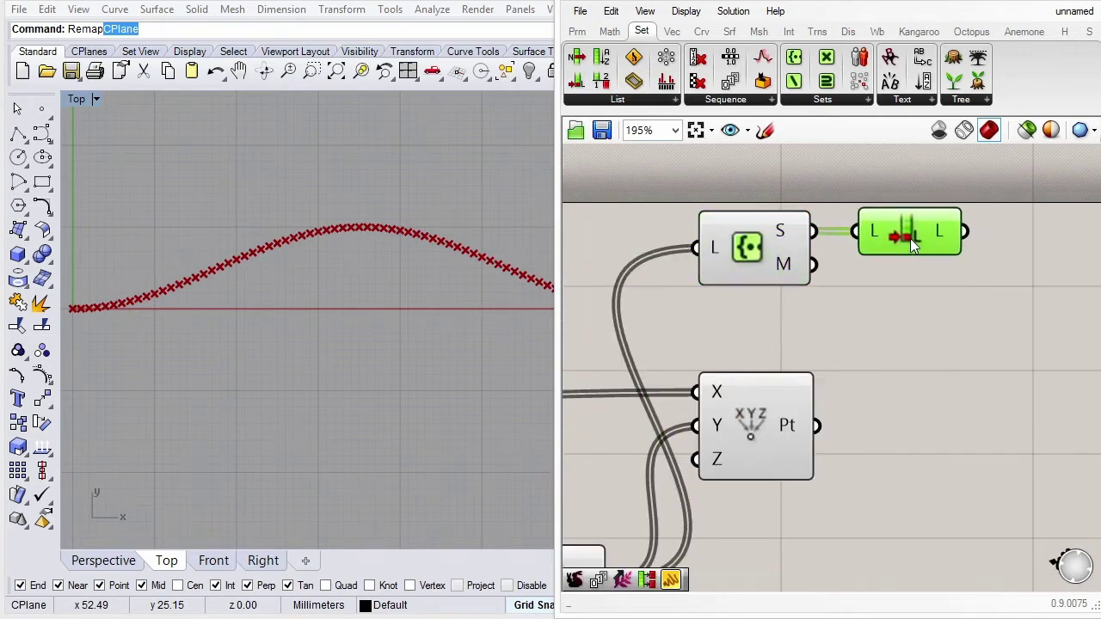
pyautogui.click(576, 31)
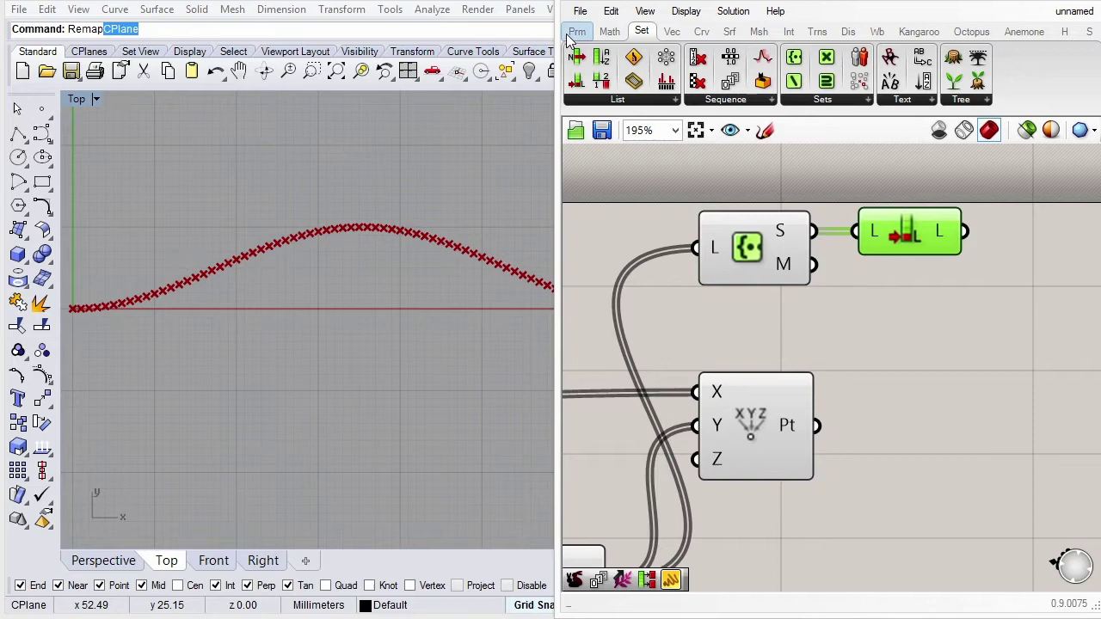
# Attach a resized Panel to List Length reading 100, then zoom out over the whole definition.
pyautogui.moveTo(799, 80); pyautogui.dragTo(905, 254)
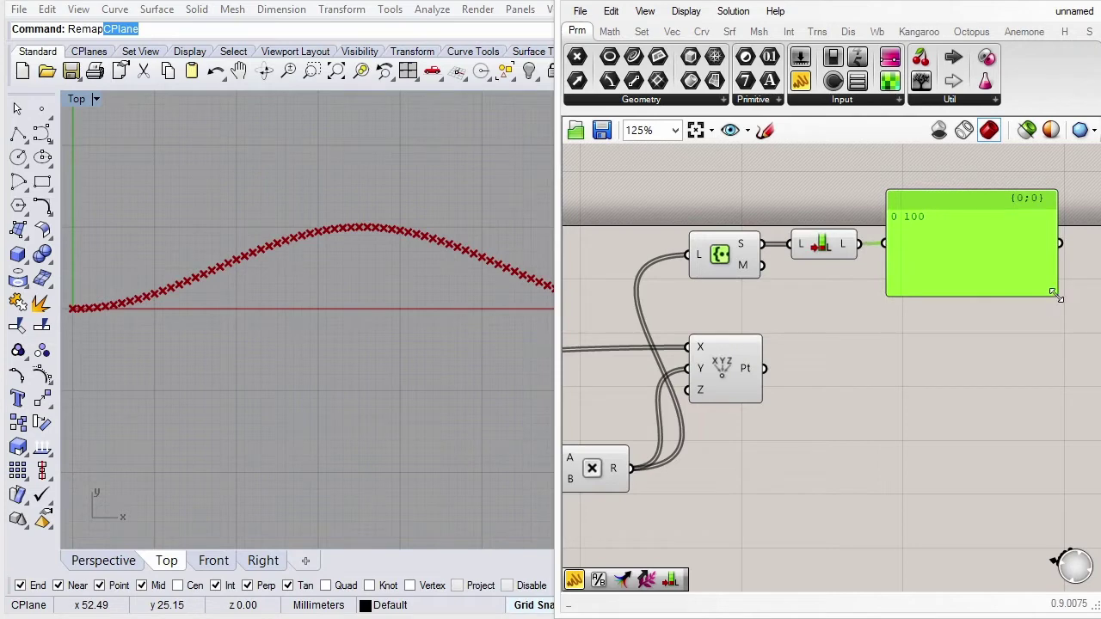
pyautogui.moveTo(1057, 296)
pyautogui.mouseDown()
pyautogui.moveTo(968, 238)
pyautogui.moveTo(931, 249)
pyautogui.mouseUp()
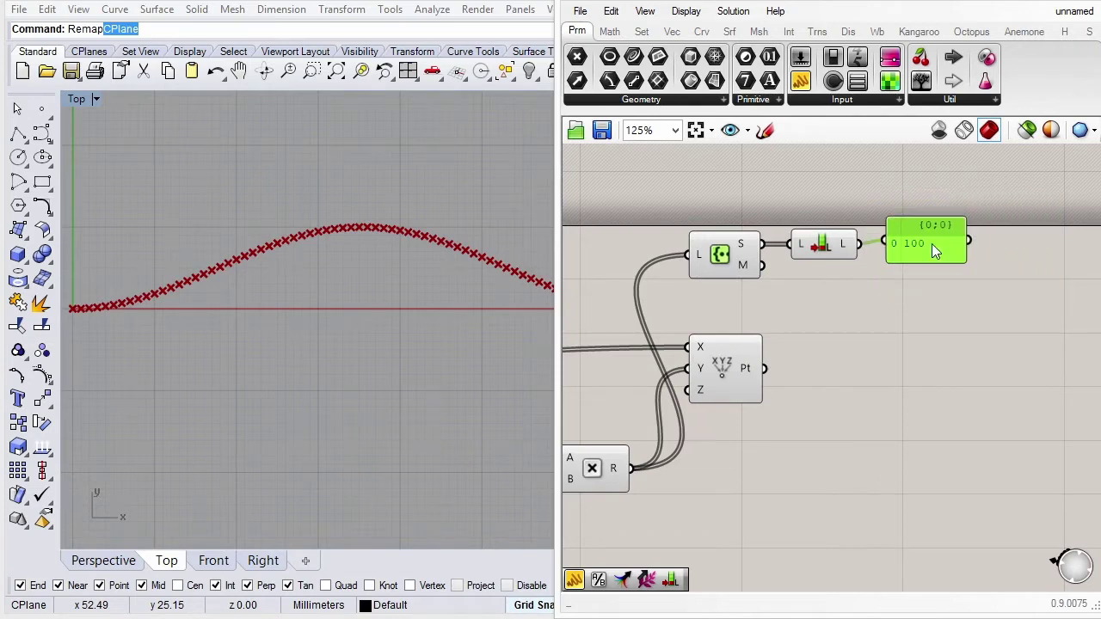
pyautogui.scroll(-5, 973, 264)
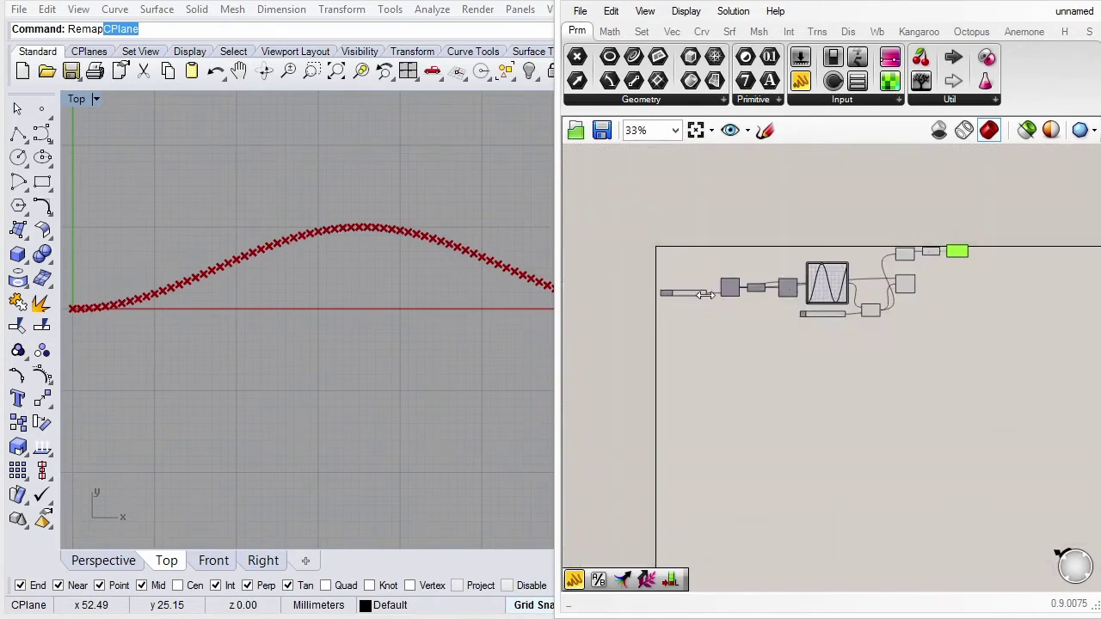
pyautogui.scroll(5, 799, 305)
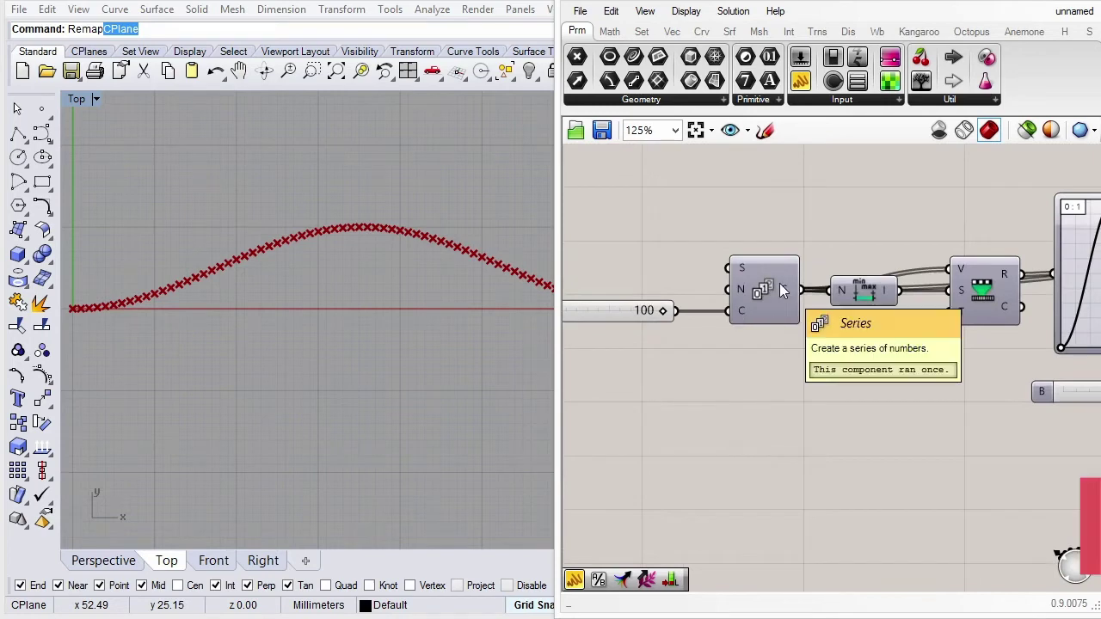
pyautogui.scroll(-2, 705, 275)
pyautogui.scroll(-3, 703, 276)
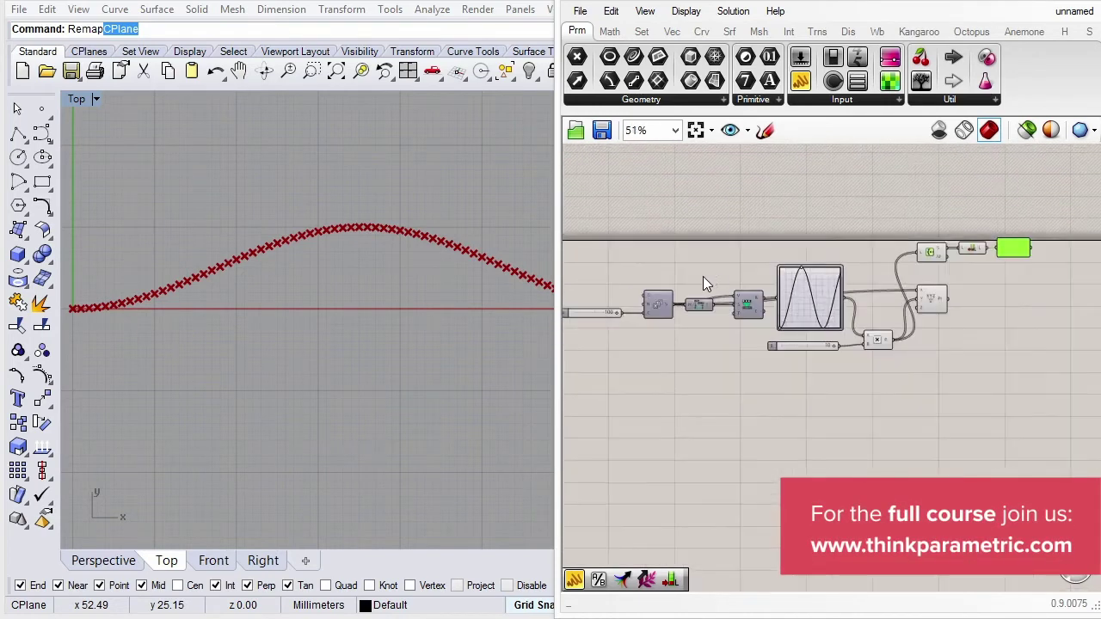
pyautogui.moveTo(750, 266); pyautogui.dragTo(755, 281, button='right')
pyautogui.scroll(4, 980, 288)
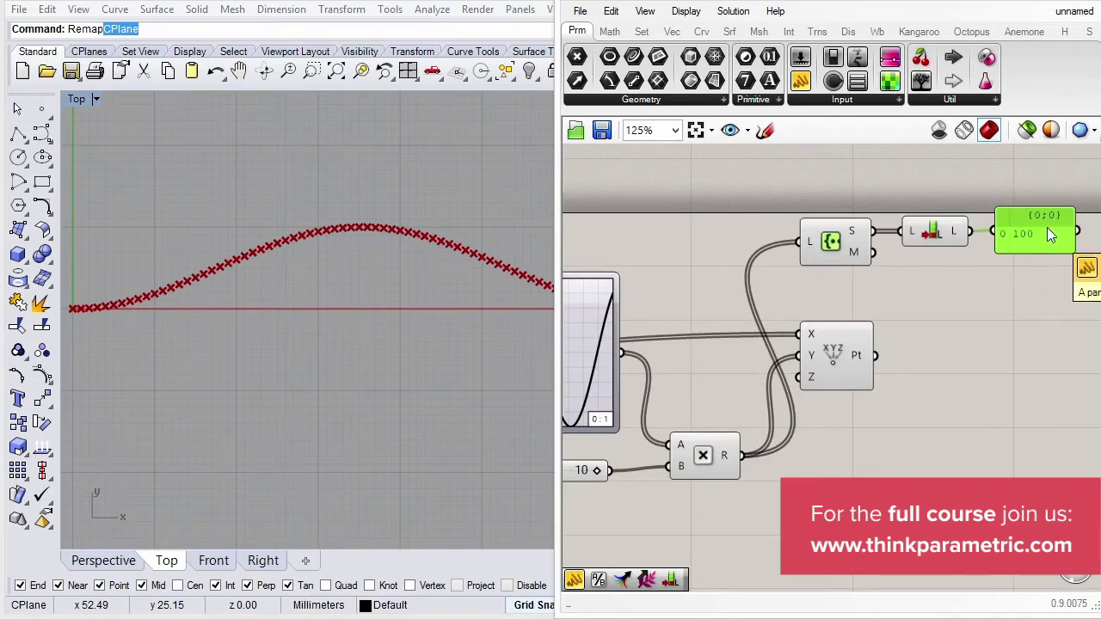
pyautogui.moveTo(1057, 290); pyautogui.dragTo(1024, 281, button='right')
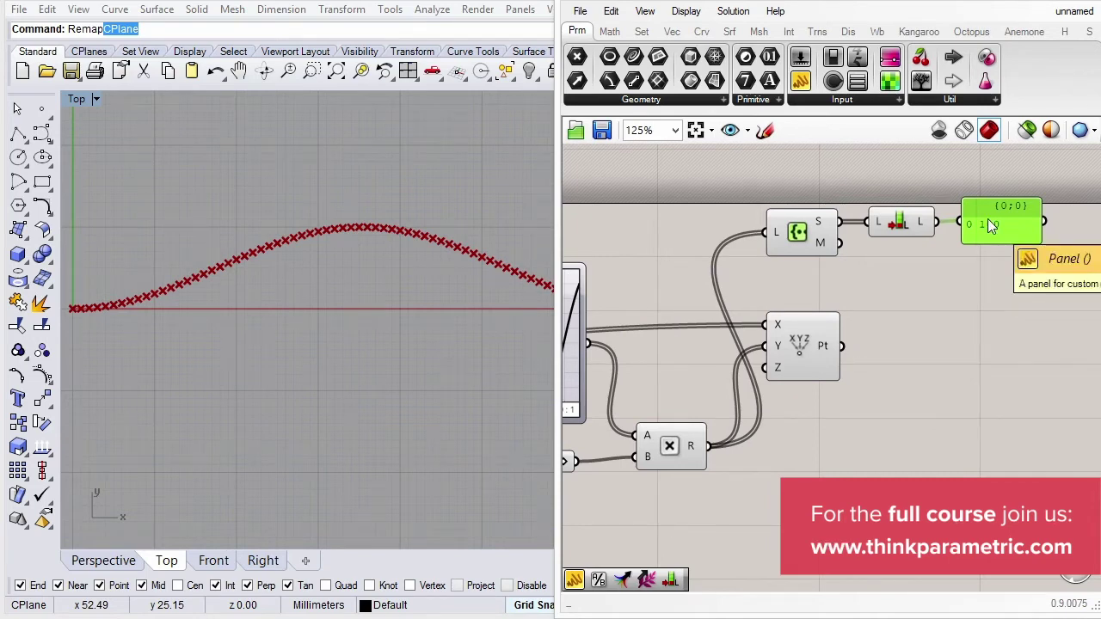
pyautogui.click(1023, 277)
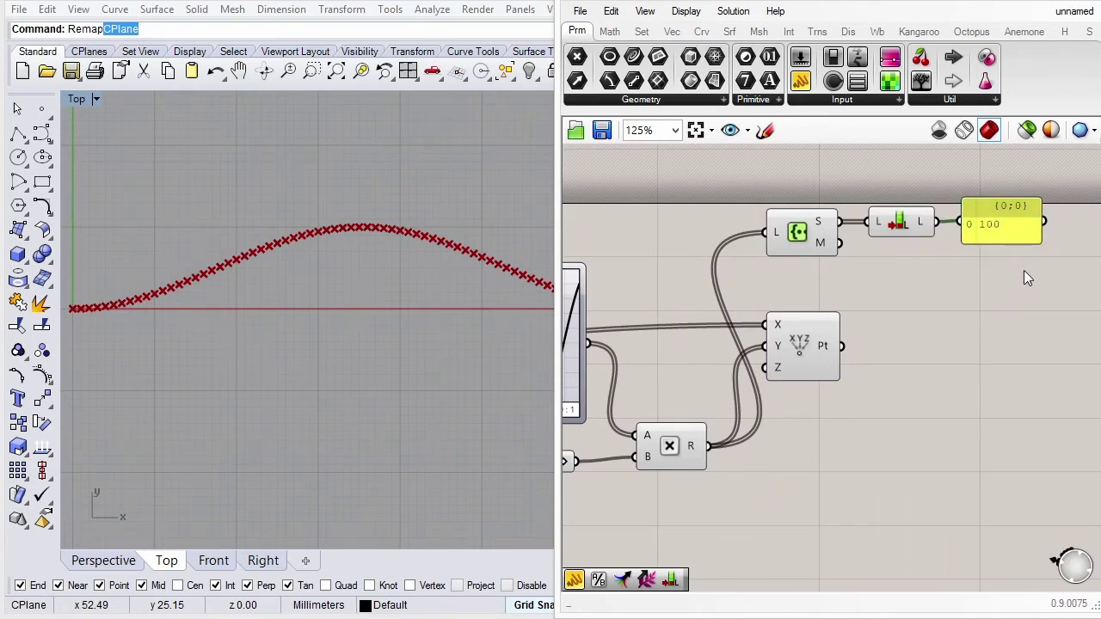
pyautogui.scroll(-2, 1028, 259)
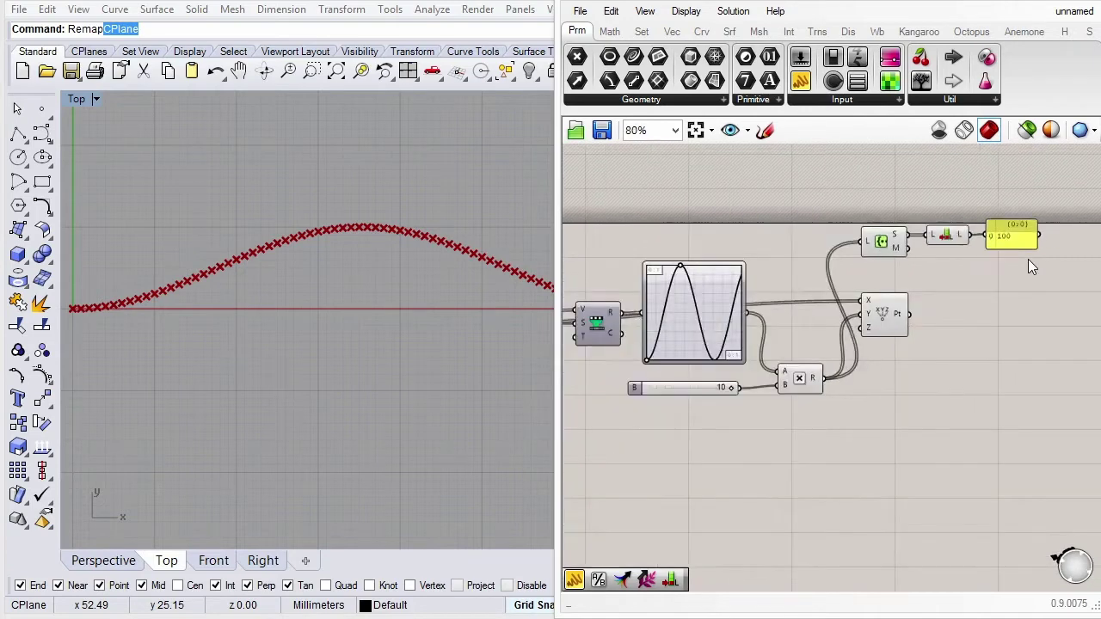
pyautogui.scroll(-2, 1027, 259)
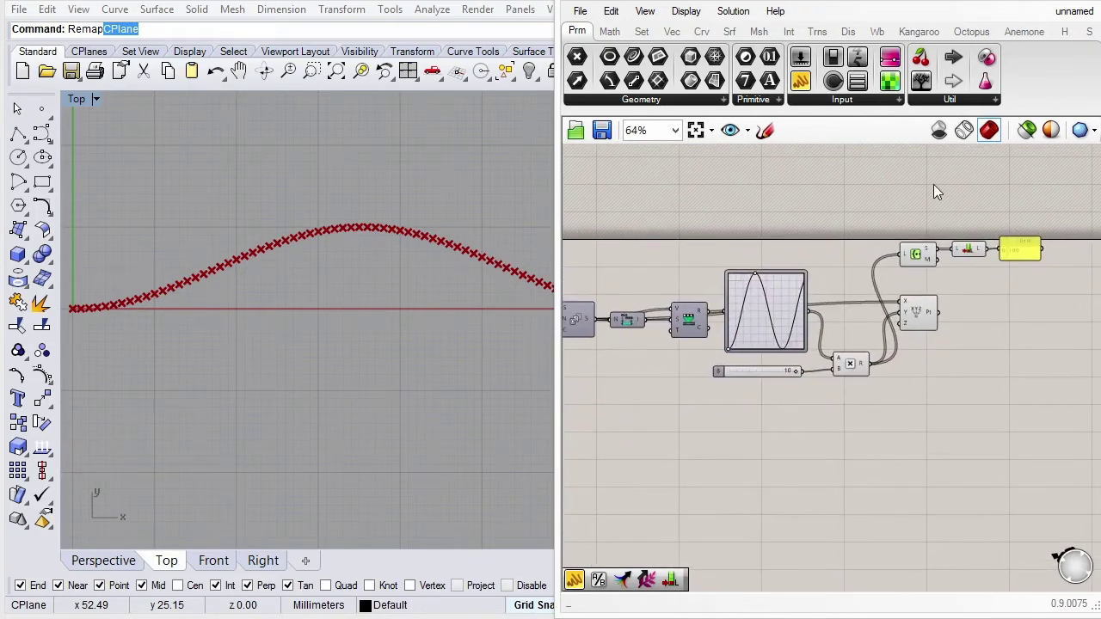
# Place a new Number Slider below the definition to serve as the Count slider of 5.
pyautogui.doubleClick(749, 487)
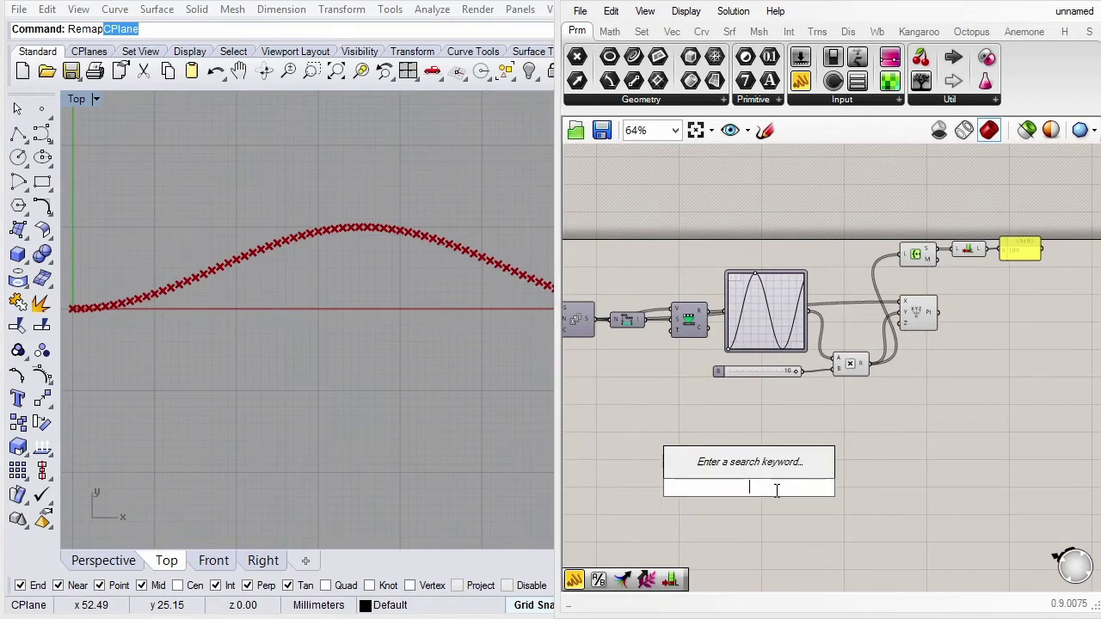
pyautogui.write('10')
pyautogui.press('Return')
pyautogui.scroll(1, 775, 490)
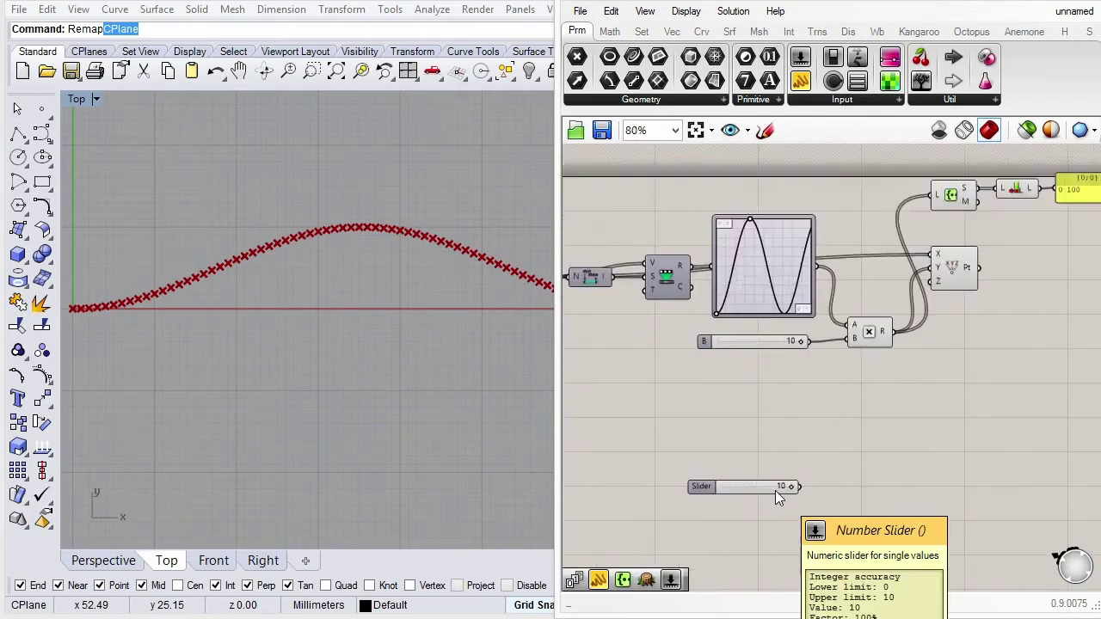
pyautogui.scroll(1, 775, 490)
pyautogui.moveTo(775, 490); pyautogui.dragTo(800, 477)
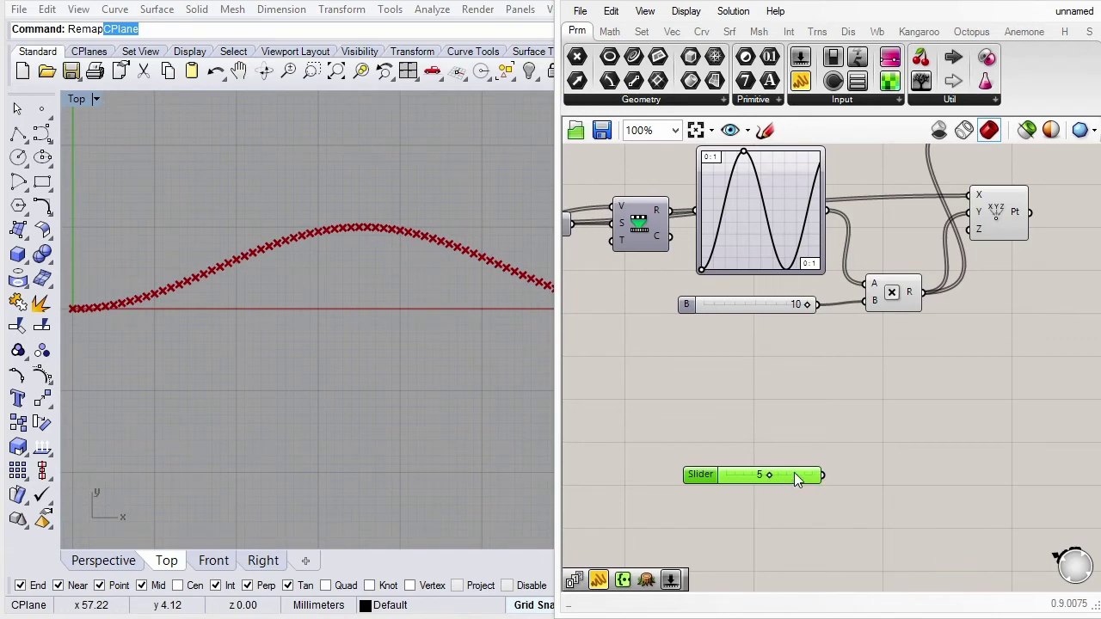
pyautogui.scroll(1, 795, 479)
pyautogui.moveTo(555, 344); pyautogui.dragTo(509, 343)
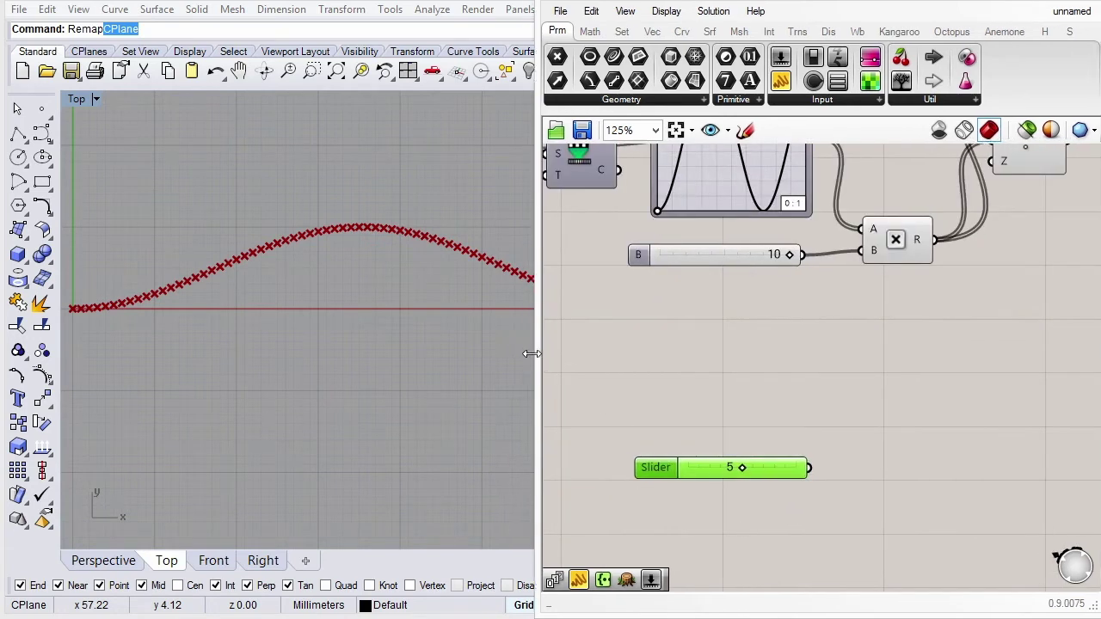
pyautogui.click(701, 404)
pyautogui.scroll(-1, 700, 482)
pyautogui.scroll(-1, 699, 481)
pyautogui.click(708, 464)
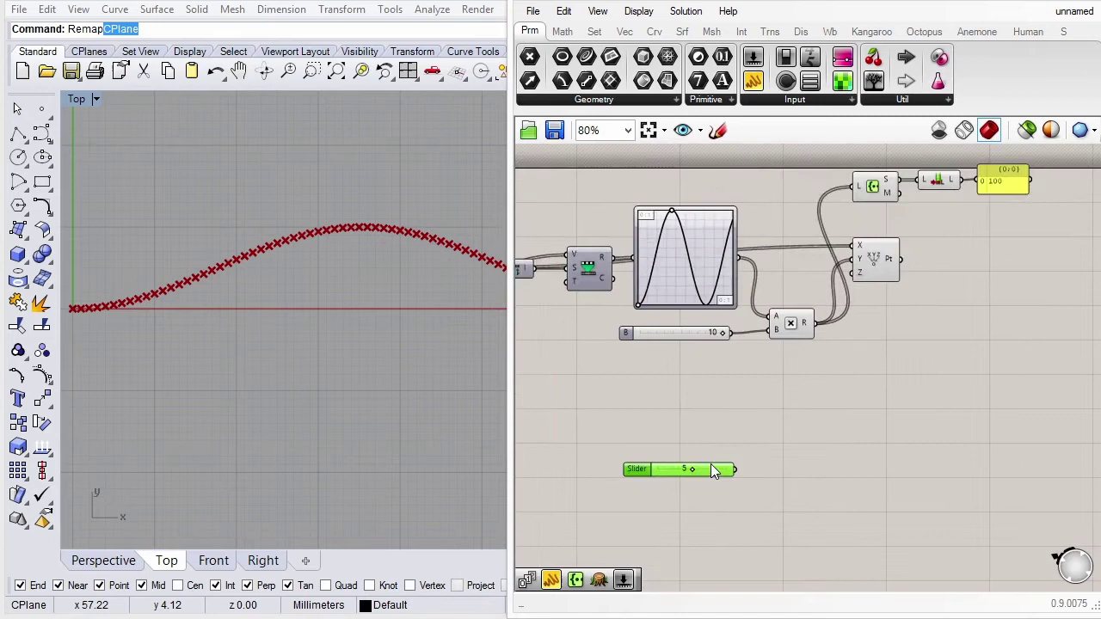
# Add a second Series component with the Count slider wired into its C input.
pyautogui.click(595, 32)
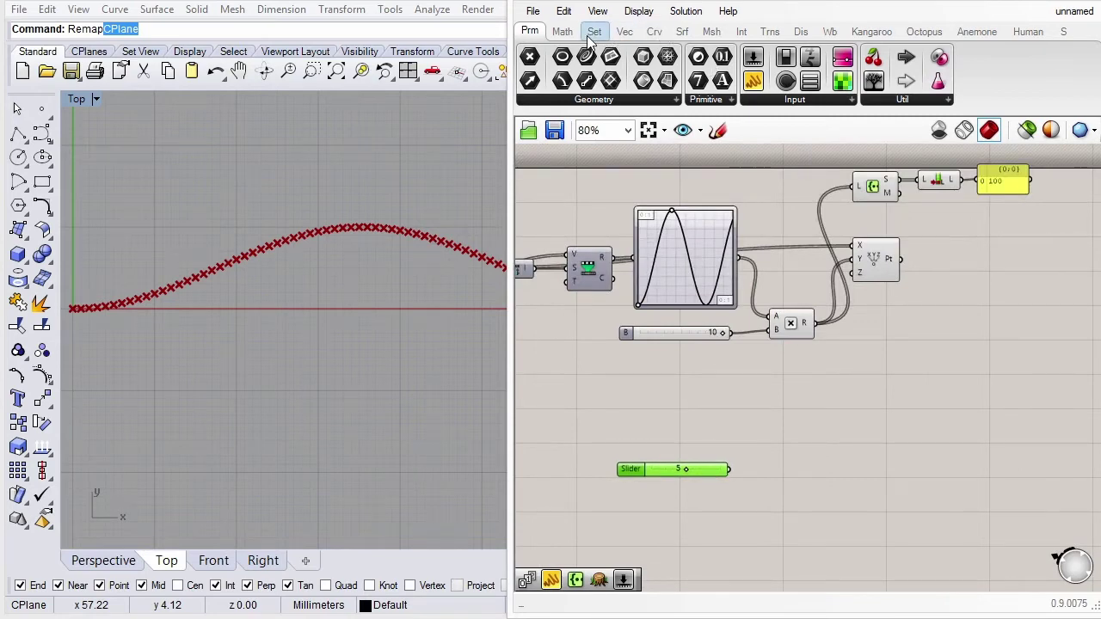
pyautogui.moveTo(688, 82)
pyautogui.mouseDown()
pyautogui.moveTo(826, 479)
pyautogui.moveTo(801, 445)
pyautogui.mouseUp()
pyautogui.scroll(2, 790, 471)
pyautogui.click(809, 456)
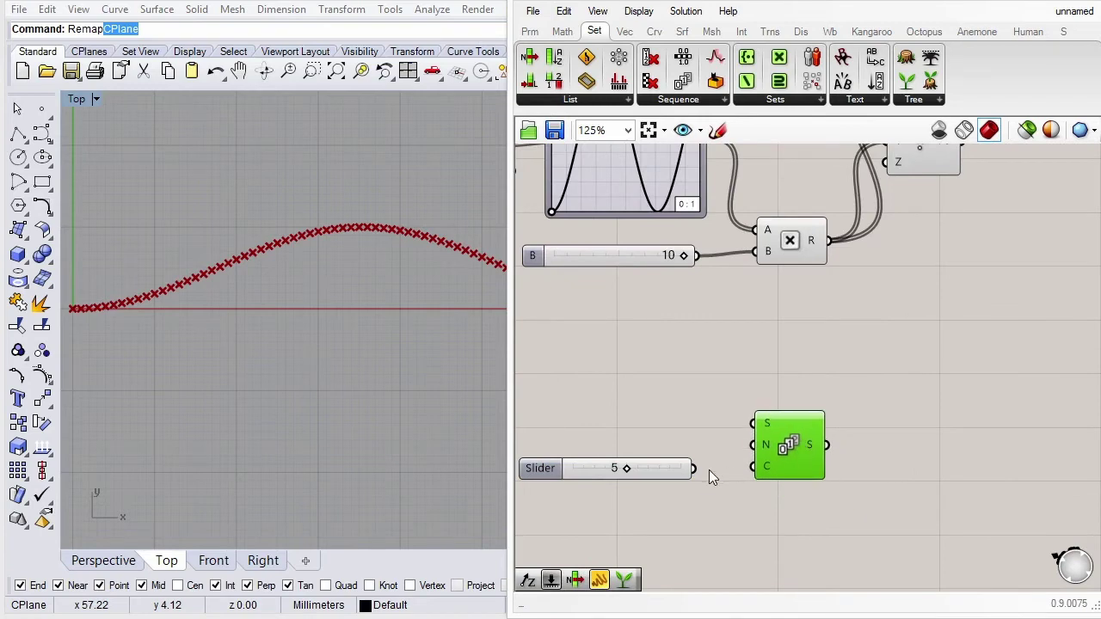
pyautogui.moveTo(720, 483); pyautogui.dragTo(785, 467)
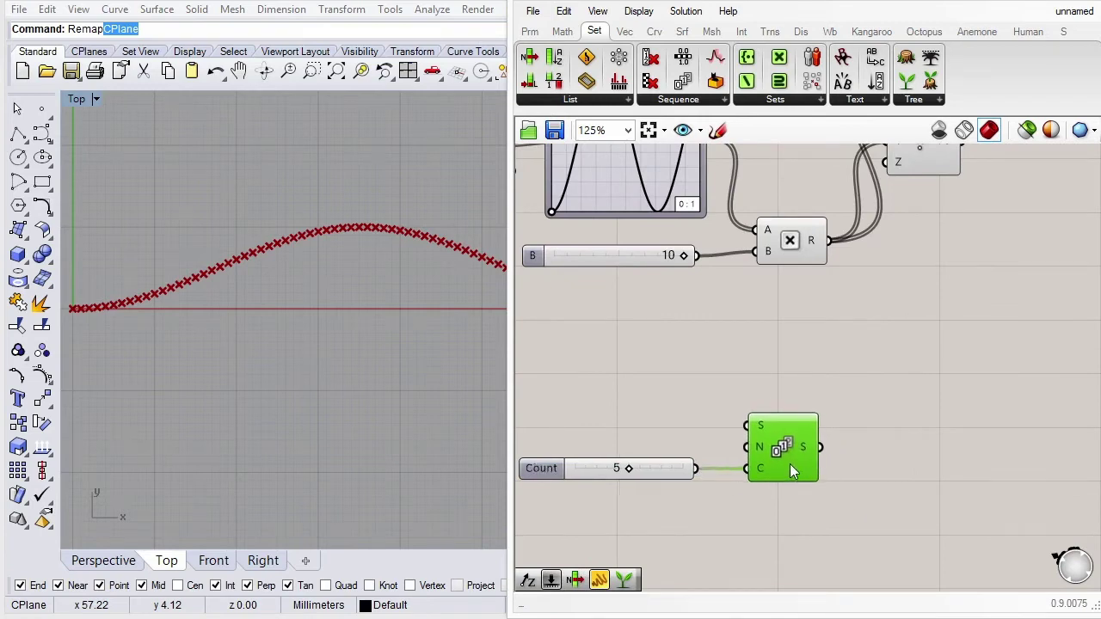
pyautogui.moveTo(833, 399); pyautogui.dragTo(659, 502)
pyautogui.scroll(-2, 787, 449)
pyautogui.moveTo(793, 433); pyautogui.dragTo(790, 449)
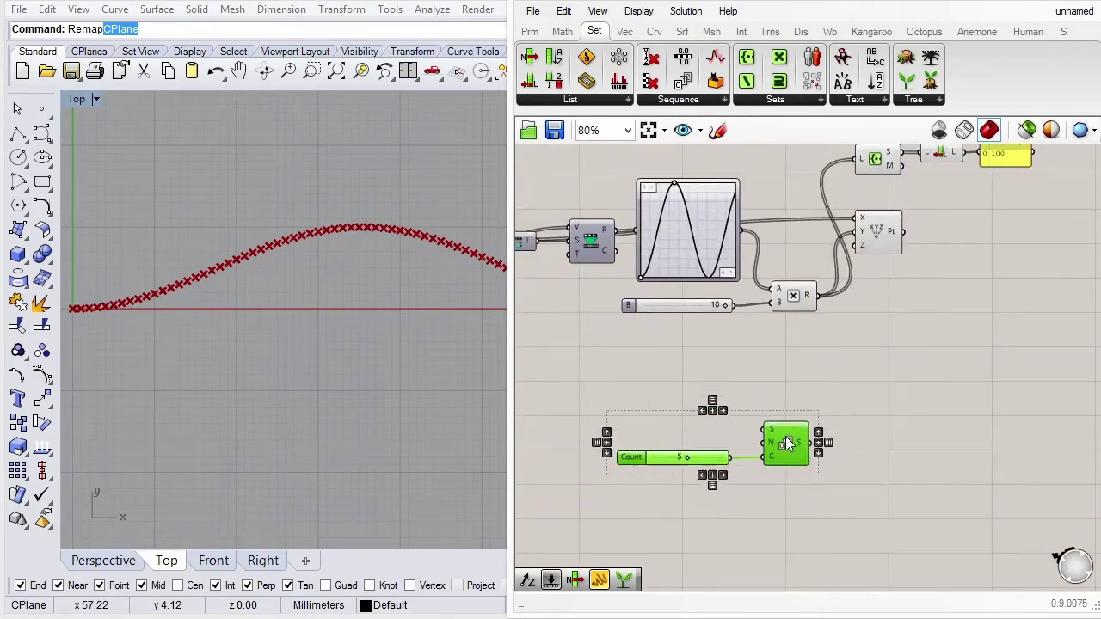
pyautogui.click(833, 422)
pyautogui.scroll(2, 807, 462)
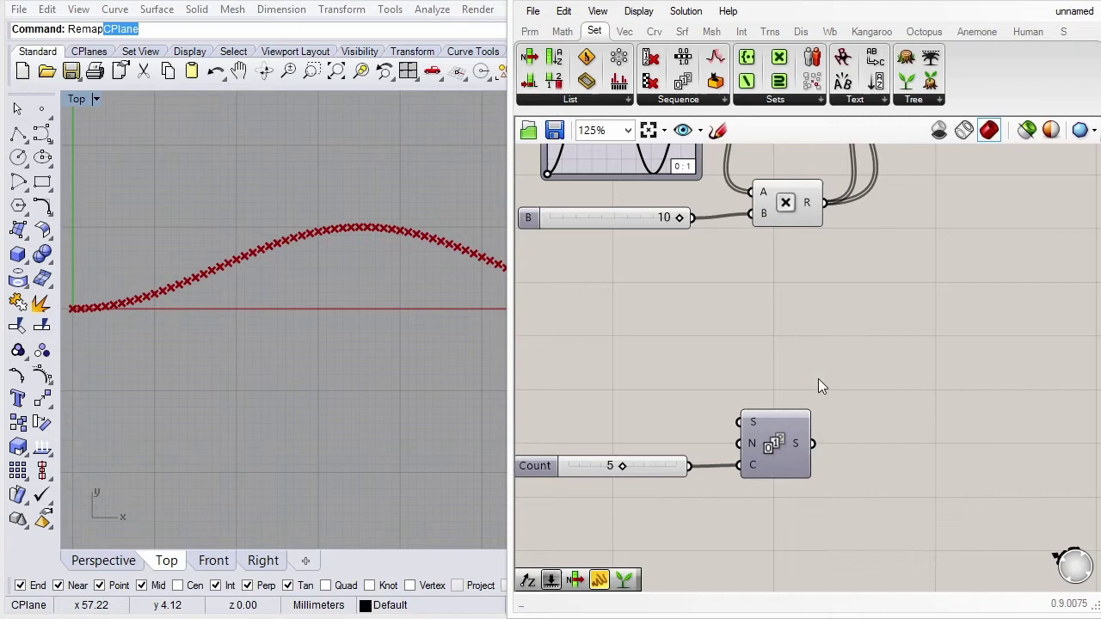
# Add Remap Numbers with Bounds of the second Series and of the multiplied values as target.
pyautogui.moveTo(793, 391); pyautogui.dragTo(802, 417, button='right')
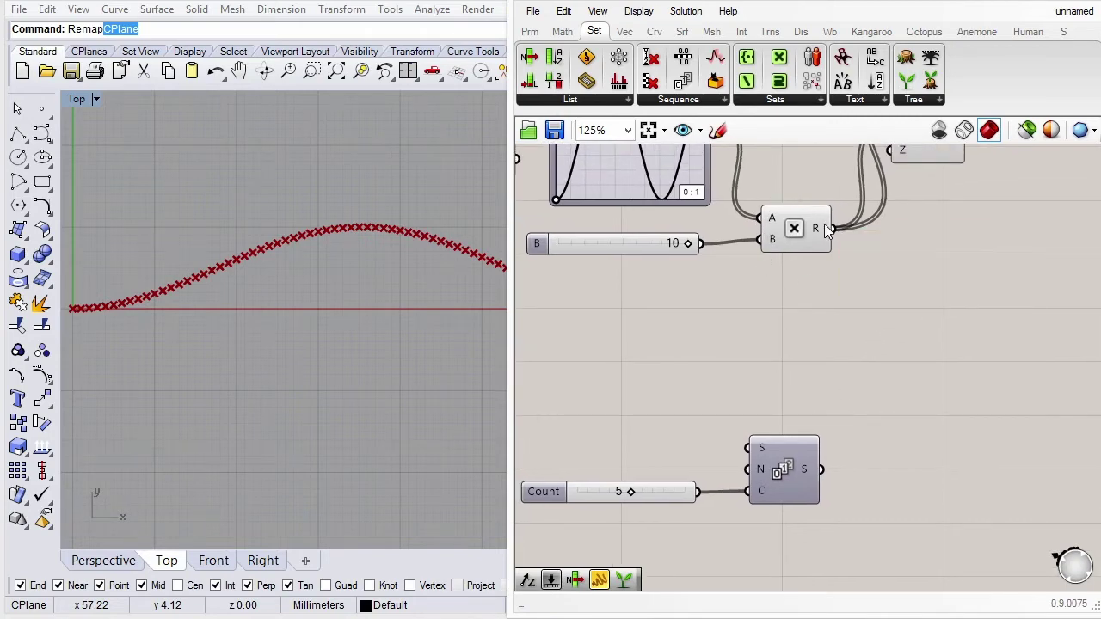
pyautogui.moveTo(806, 203)
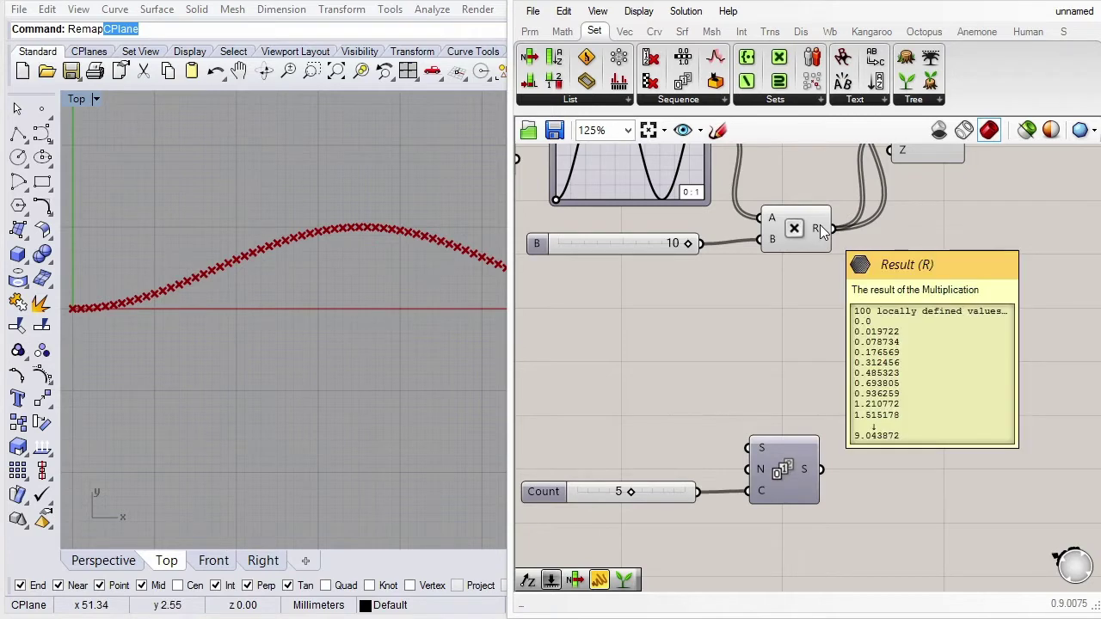
pyautogui.click(561, 31)
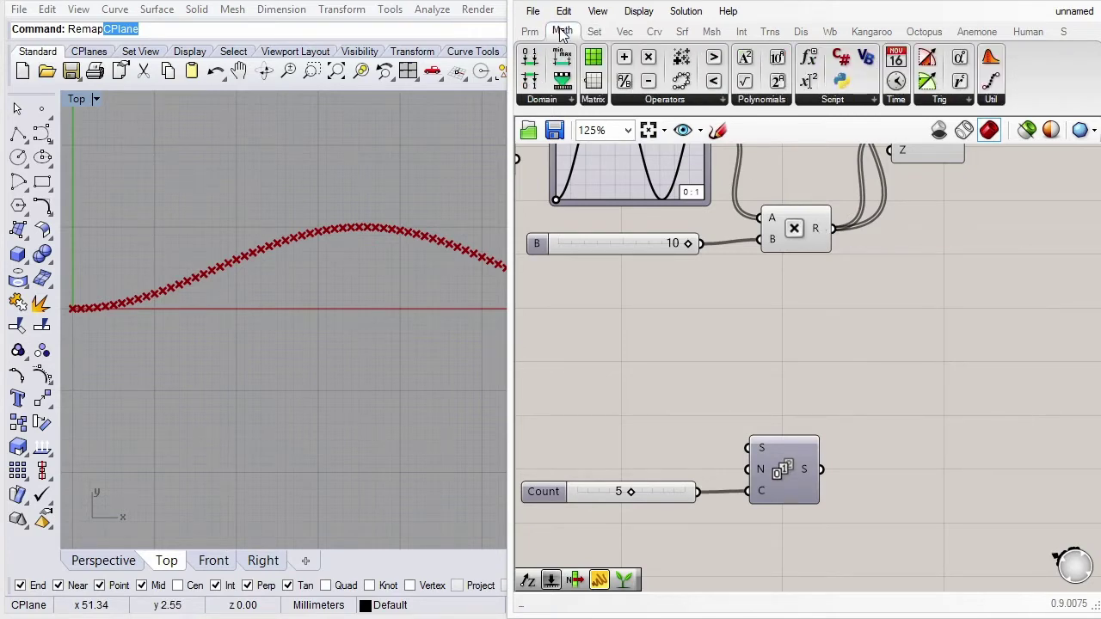
pyautogui.moveTo(562, 80); pyautogui.dragTo(963, 482)
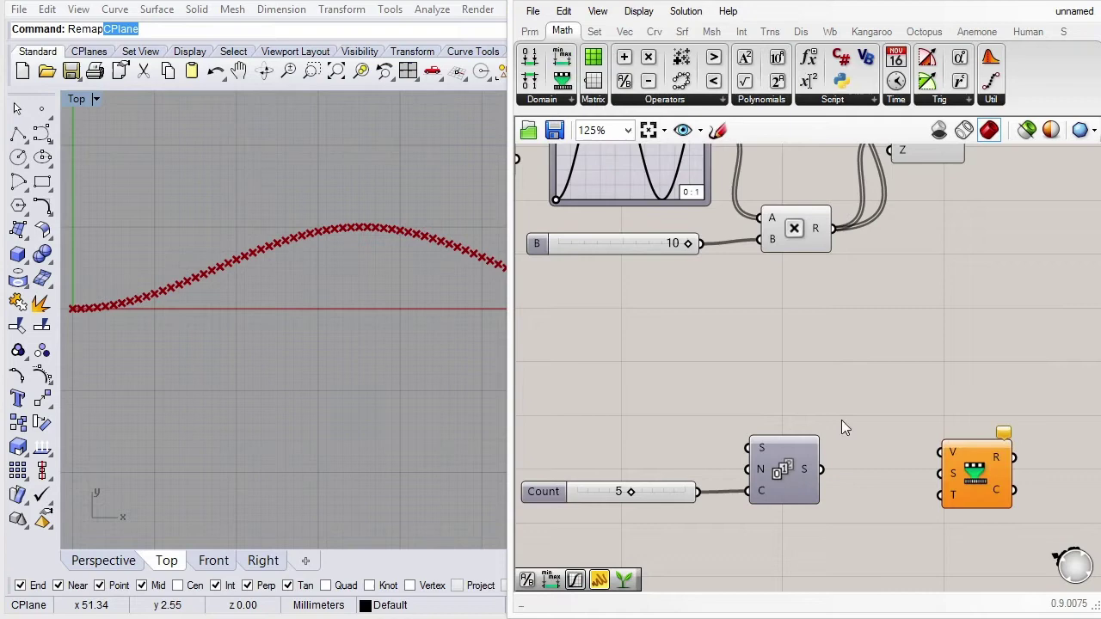
pyautogui.moveTo(563, 59)
pyautogui.mouseDown()
pyautogui.moveTo(882, 456)
pyautogui.moveTo(872, 469)
pyautogui.moveTo(894, 399)
pyautogui.mouseUp()
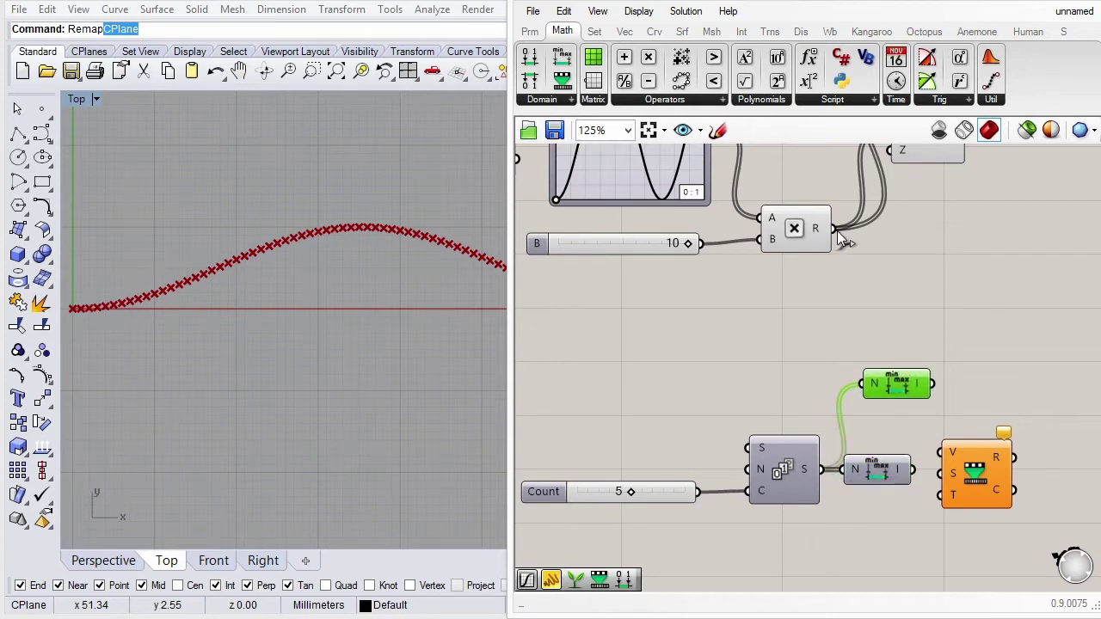
pyautogui.moveTo(832, 229)
pyautogui.mouseDown()
pyautogui.moveTo(864, 382)
pyautogui.moveTo(874, 380)
pyautogui.mouseUp()
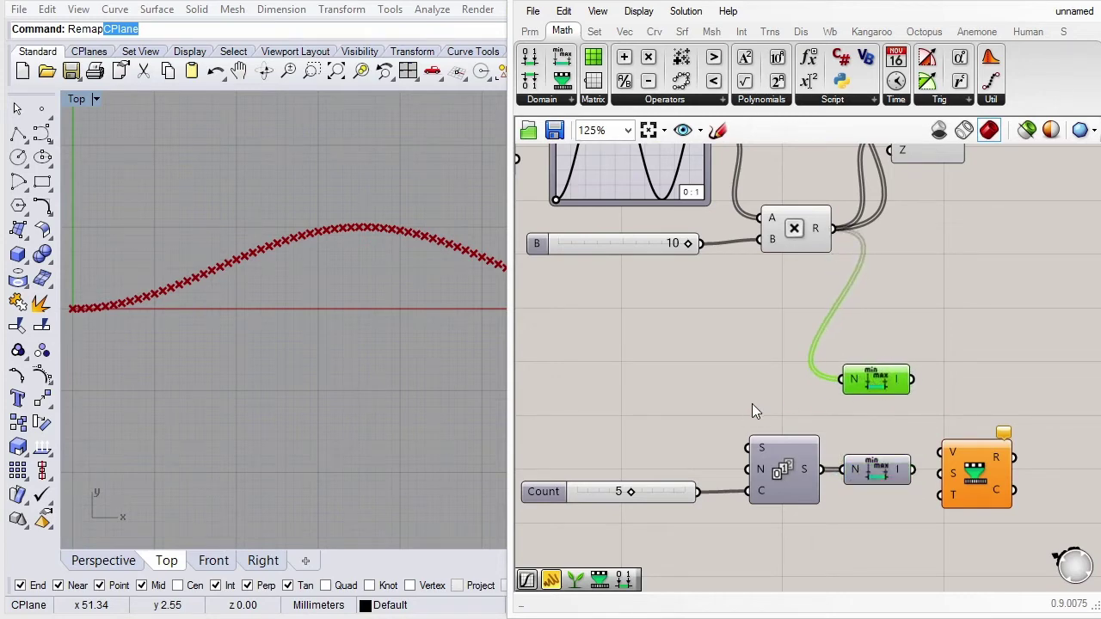
pyautogui.scroll(-1, 751, 404)
pyautogui.click(953, 417)
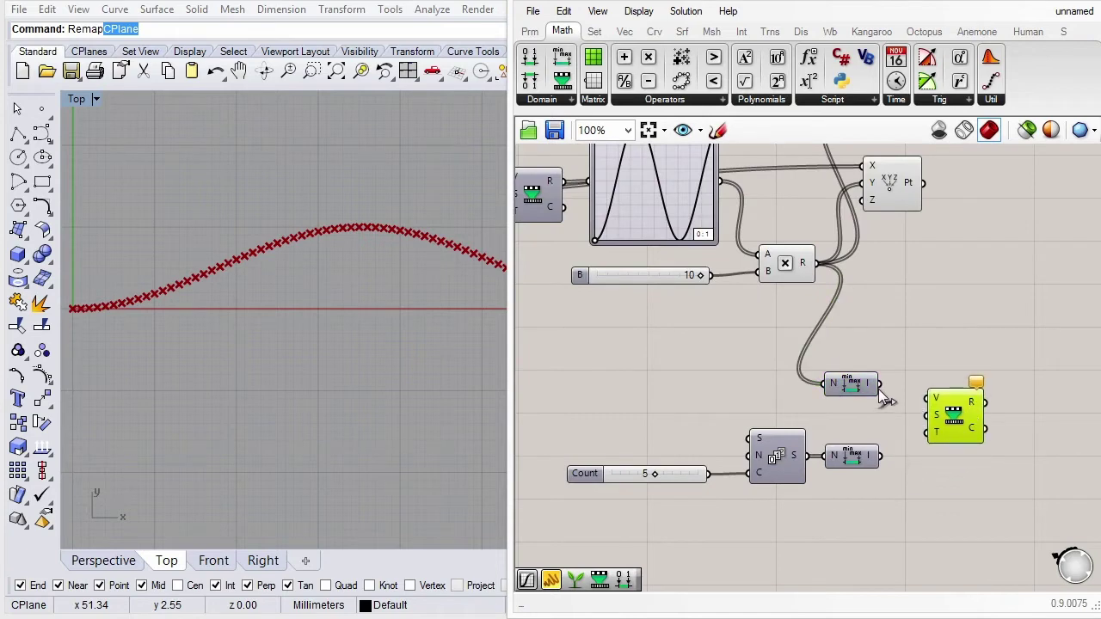
pyautogui.moveTo(879, 390)
pyautogui.mouseDown()
pyautogui.moveTo(920, 437)
pyautogui.moveTo(928, 415)
pyautogui.mouseUp()
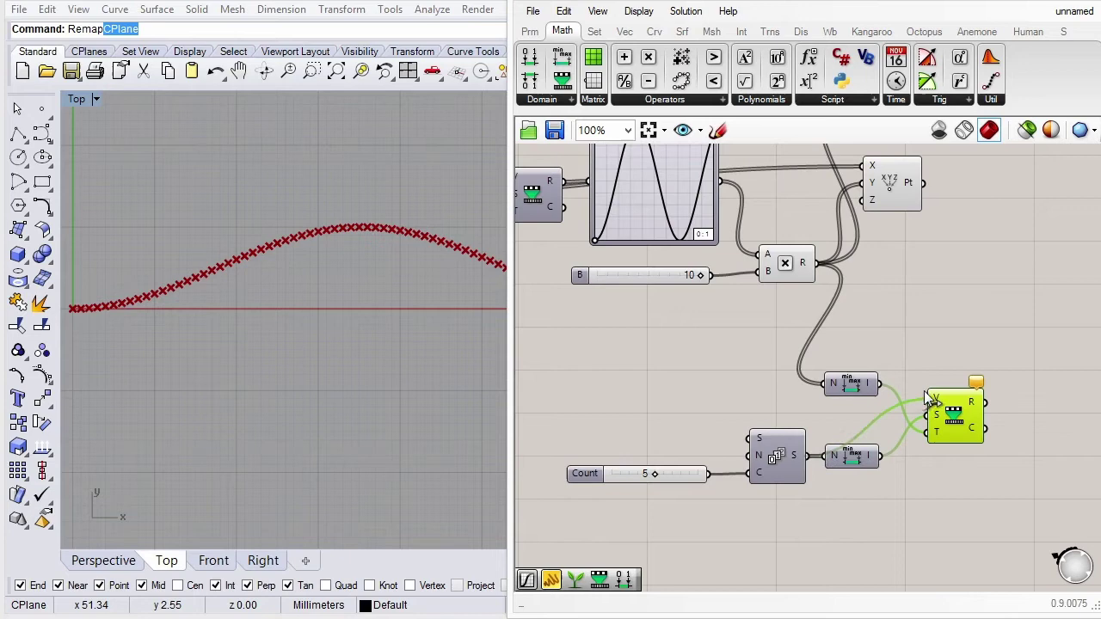
pyautogui.moveTo(955, 424); pyautogui.dragTo(934, 451)
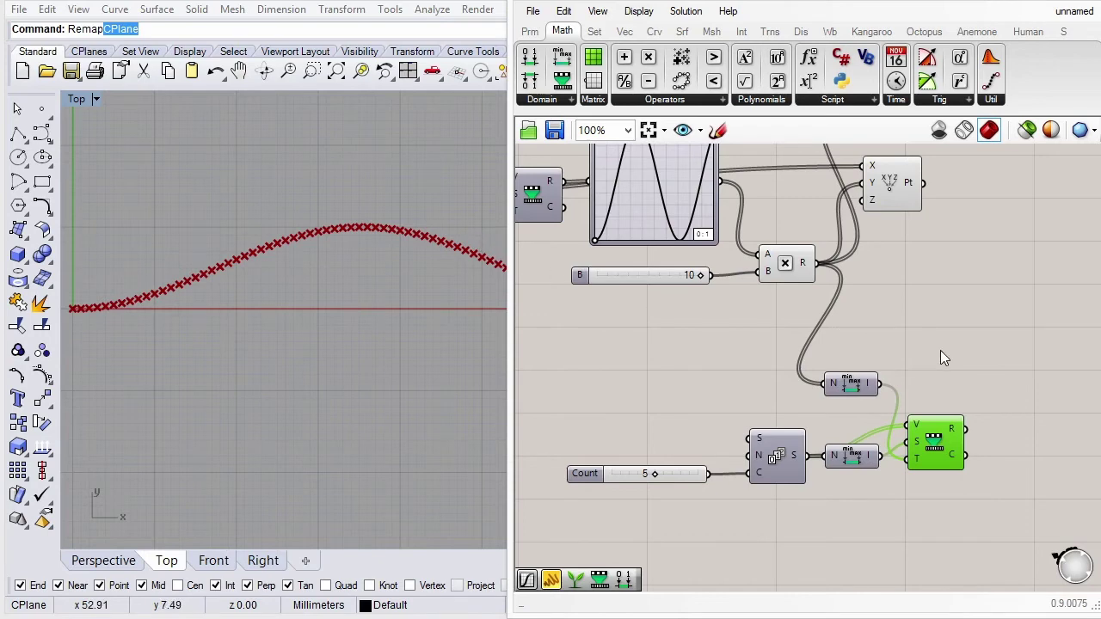
# Reposition the Remap Numbers component and zoom in to check its wiring.
pyautogui.moveTo(940, 351); pyautogui.dragTo(810, 327, button='right')
pyautogui.scroll(2, 807, 435)
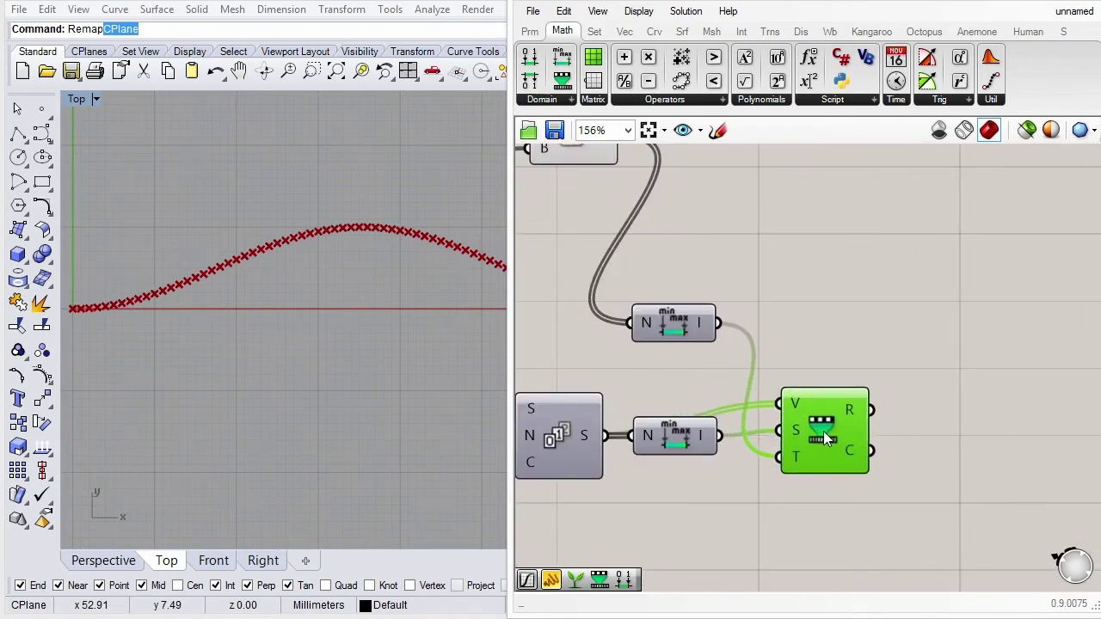
pyautogui.moveTo(824, 434); pyautogui.dragTo(810, 436)
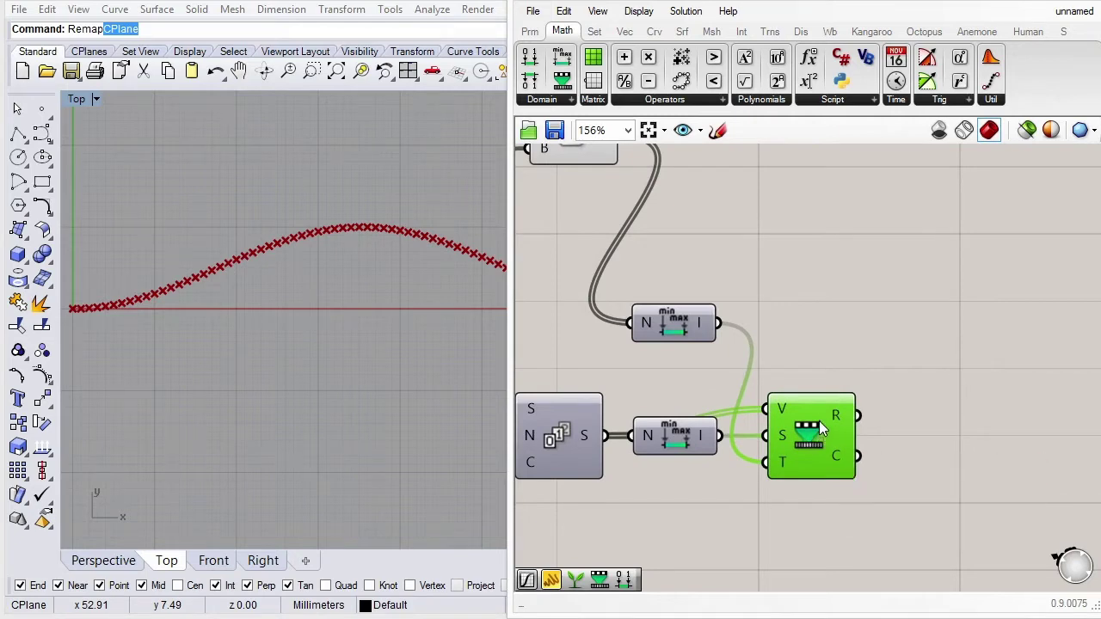
pyautogui.scroll(1, 371, 268)
pyautogui.scroll(2, 365, 285)
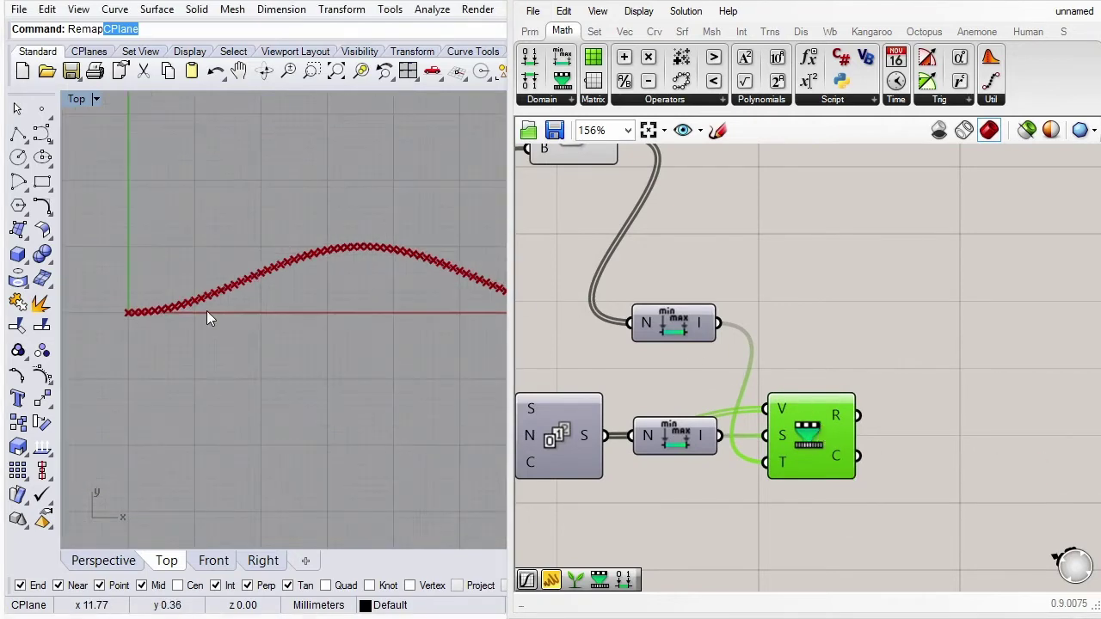
pyautogui.scroll(2, 206, 311)
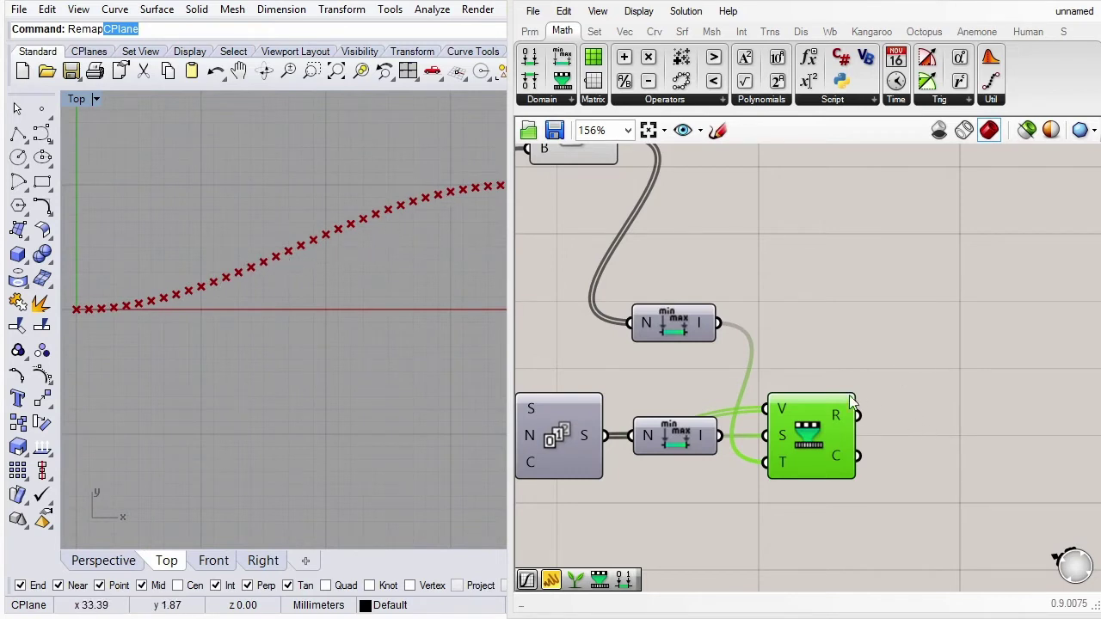
pyautogui.moveTo(846, 416)
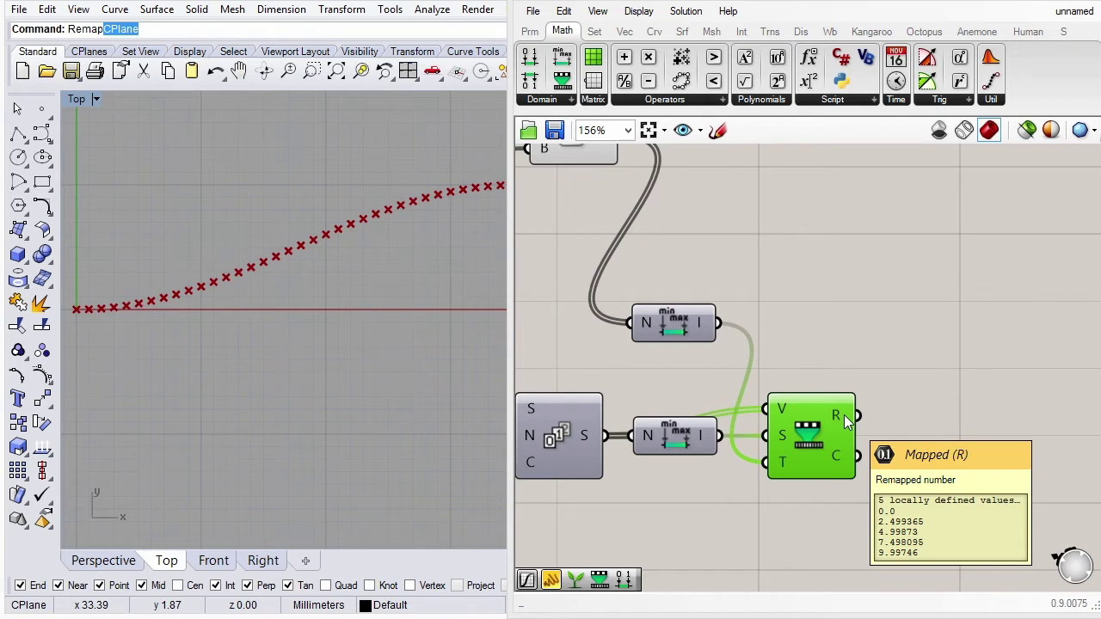
pyautogui.scroll(-2, 795, 359)
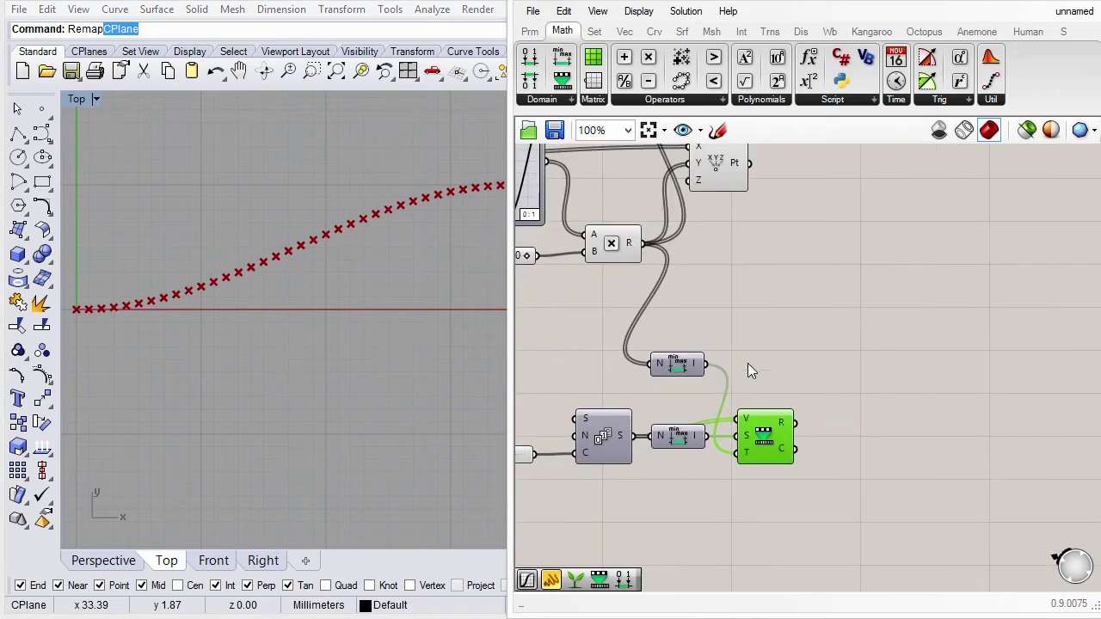
pyautogui.scroll(1, 833, 369)
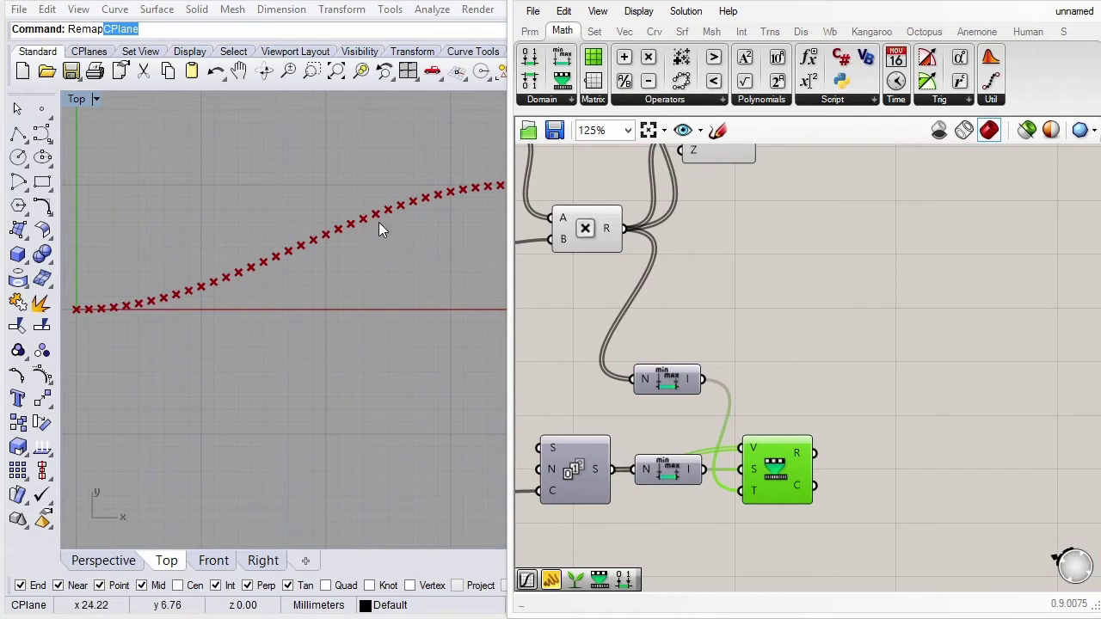
pyautogui.moveTo(900, 363); pyautogui.dragTo(881, 372, button='right')
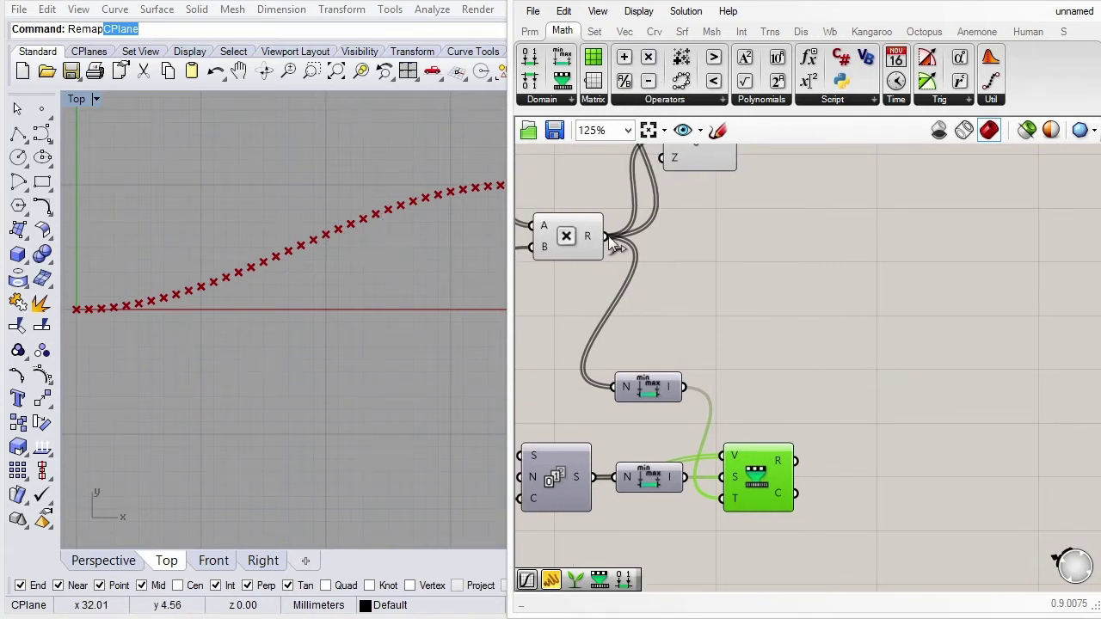
# Graft the multiplied values with a Graft Tree component.
pyautogui.click(595, 31)
pyautogui.moveTo(907, 80)
pyautogui.mouseDown()
pyautogui.moveTo(768, 234)
pyautogui.moveTo(734, 235)
pyautogui.moveTo(781, 245)
pyautogui.mouseUp()
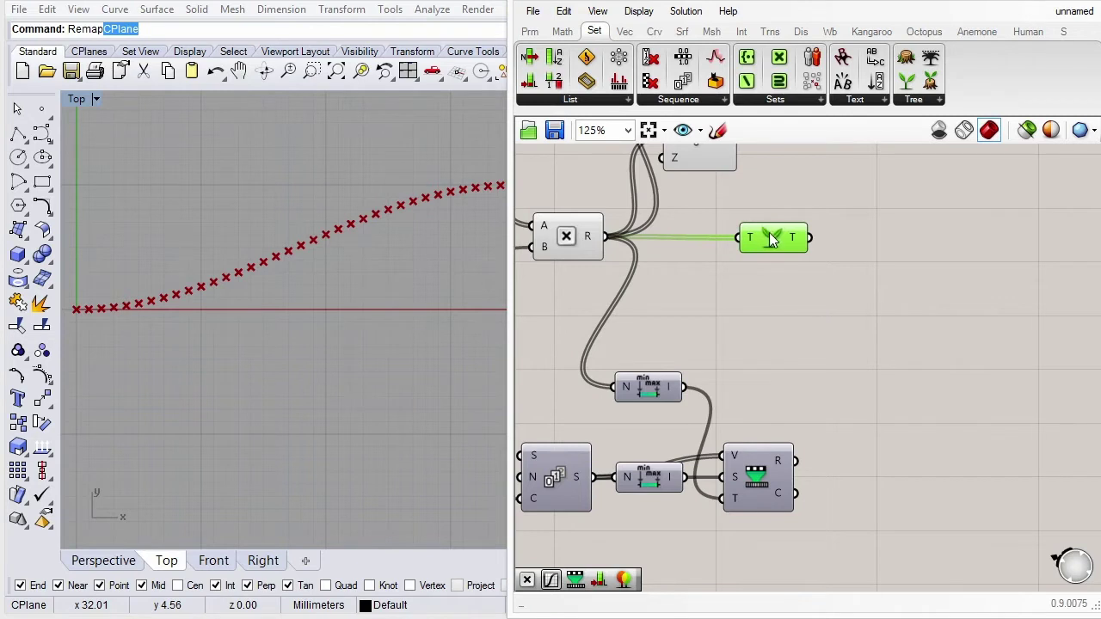
pyautogui.moveTo(786, 239); pyautogui.dragTo(775, 237)
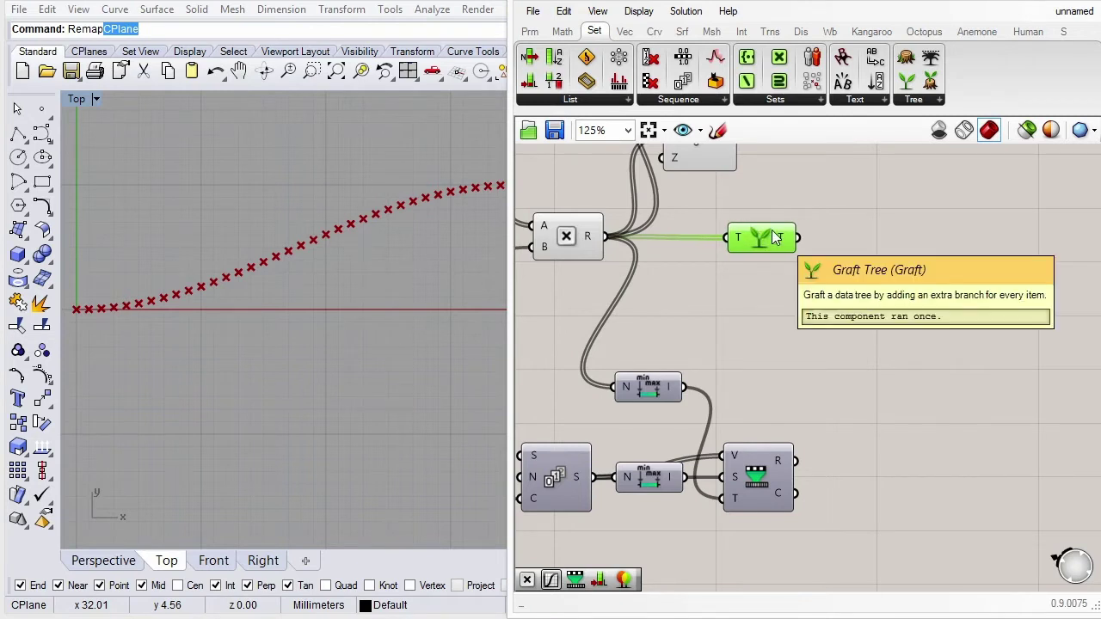
# Add a Subtraction taking the grafted values as A minus the remapped levels as B.
pyautogui.click(562, 31)
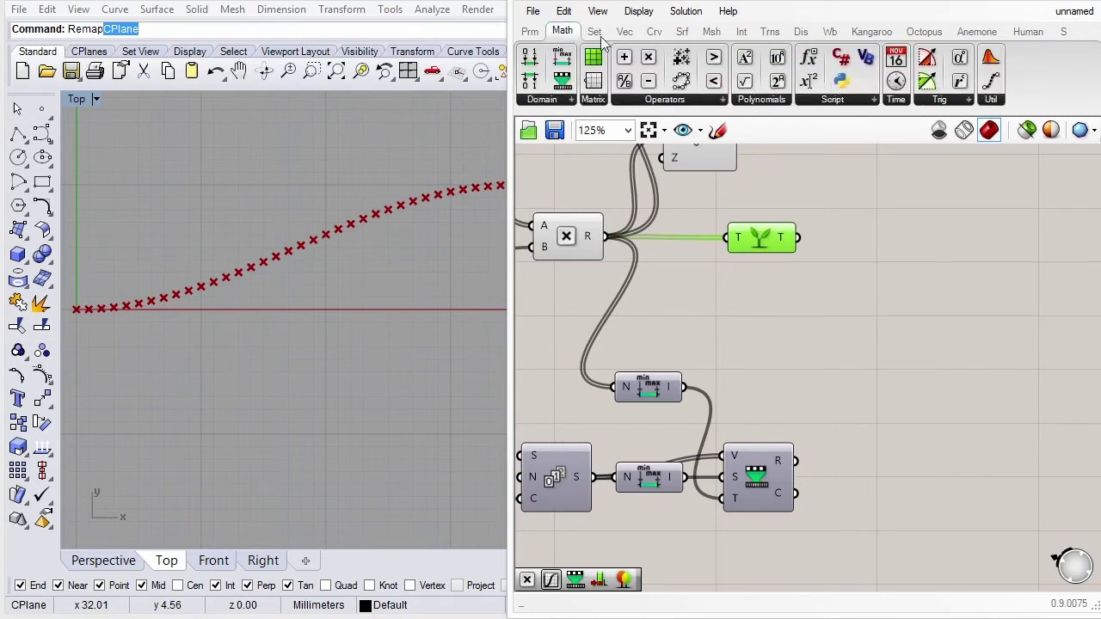
pyautogui.click(720, 100)
pyautogui.click(781, 175)
pyautogui.click(920, 241)
pyautogui.moveTo(797, 238)
pyautogui.mouseDown()
pyautogui.moveTo(886, 225)
pyautogui.moveTo(906, 263)
pyautogui.moveTo(794, 460)
pyautogui.mouseUp()
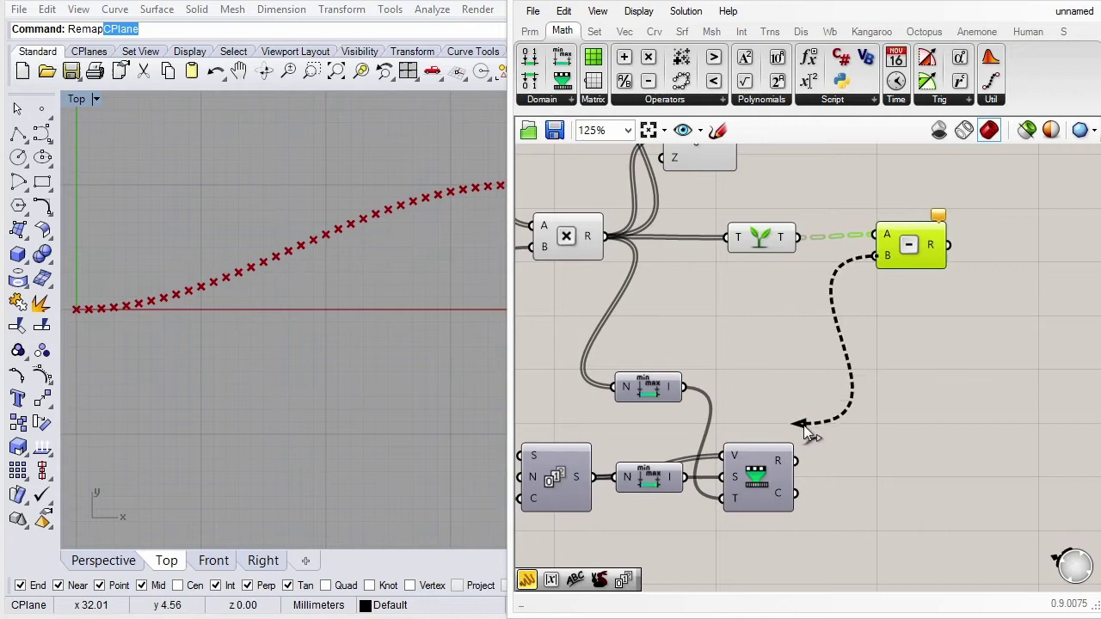
pyautogui.scroll(1, 912, 248)
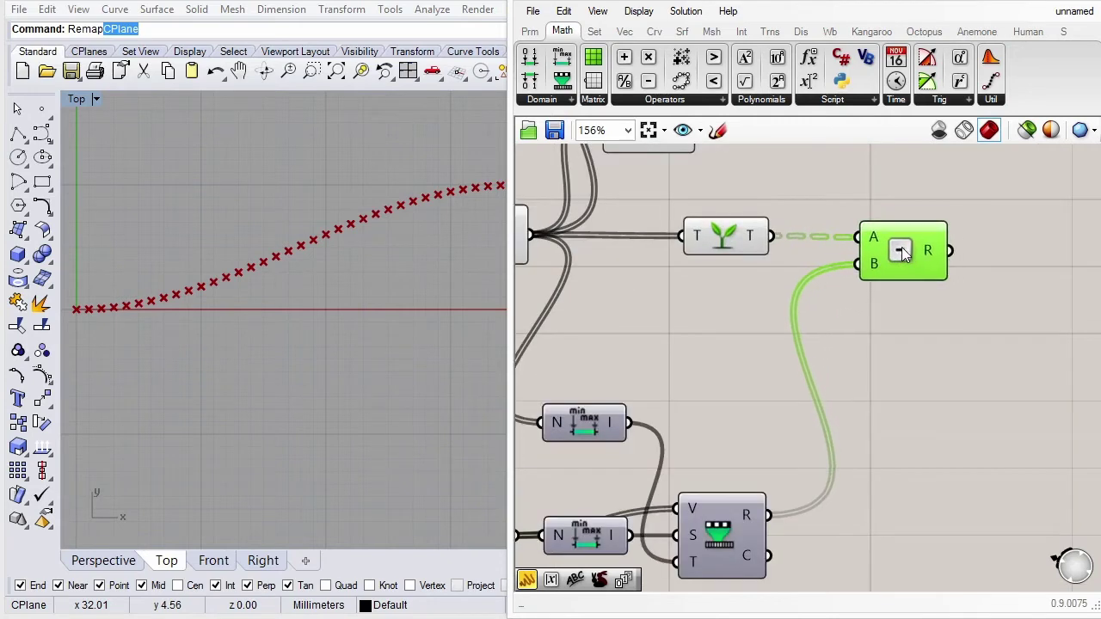
pyautogui.scroll(-1, 805, 268)
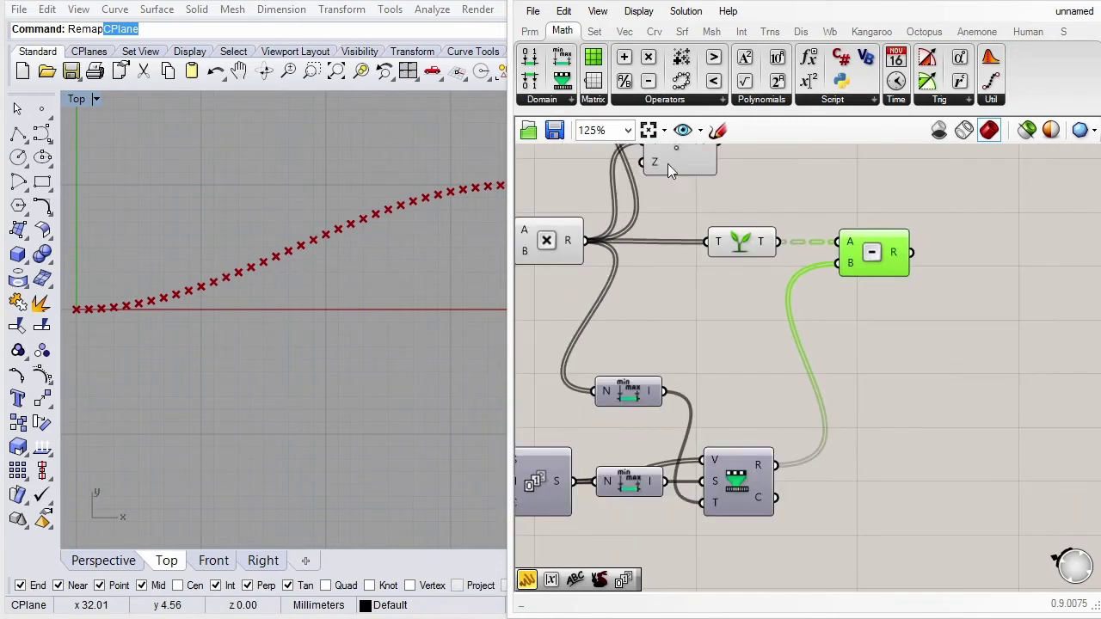
# Add a data panel fed by the Subtraction R output, enlarged to show three branches.
pyautogui.click(529, 32)
pyautogui.click(753, 80)
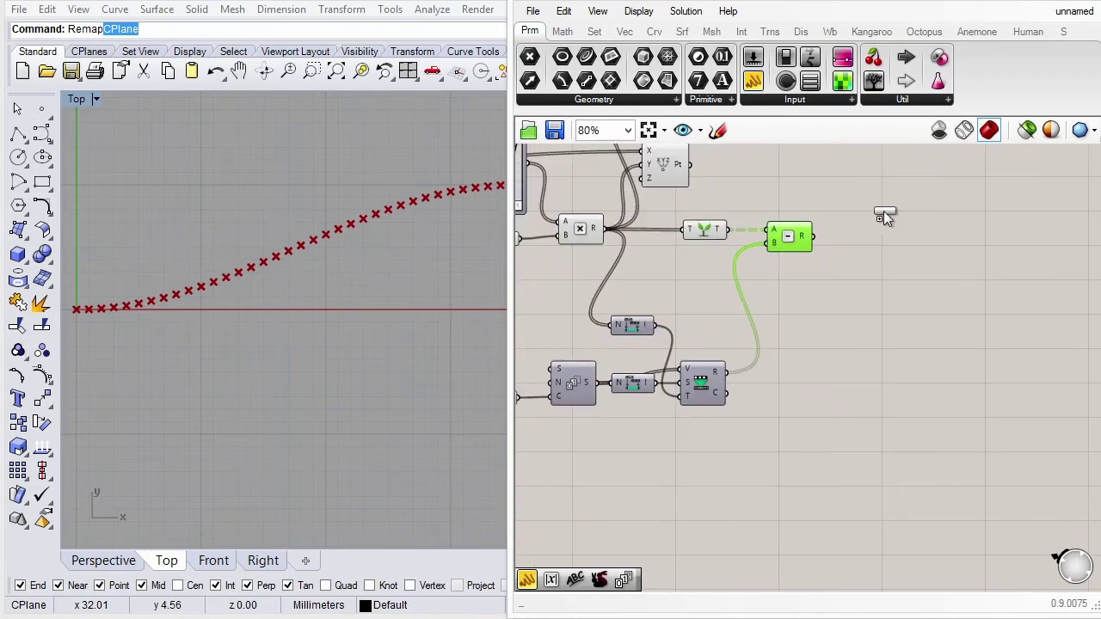
pyautogui.click(916, 237)
pyautogui.moveTo(825, 231)
pyautogui.mouseDown()
pyautogui.moveTo(908, 225)
pyautogui.moveTo(897, 237)
pyautogui.mouseUp()
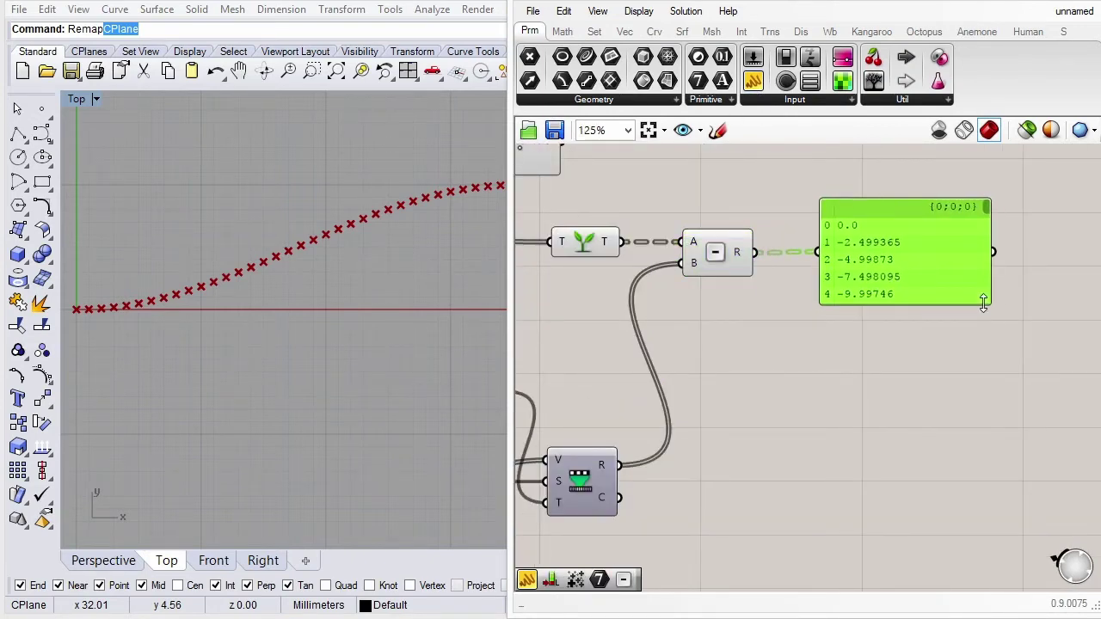
pyautogui.moveTo(986, 303); pyautogui.dragTo(1015, 526)
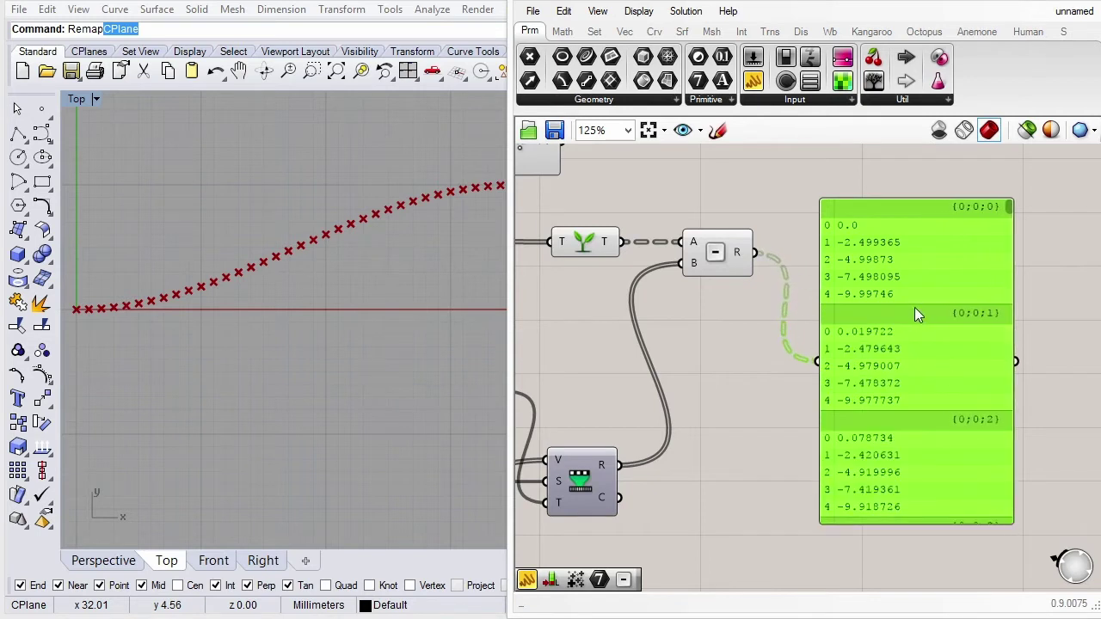
pyautogui.moveTo(914, 307); pyautogui.dragTo(924, 304)
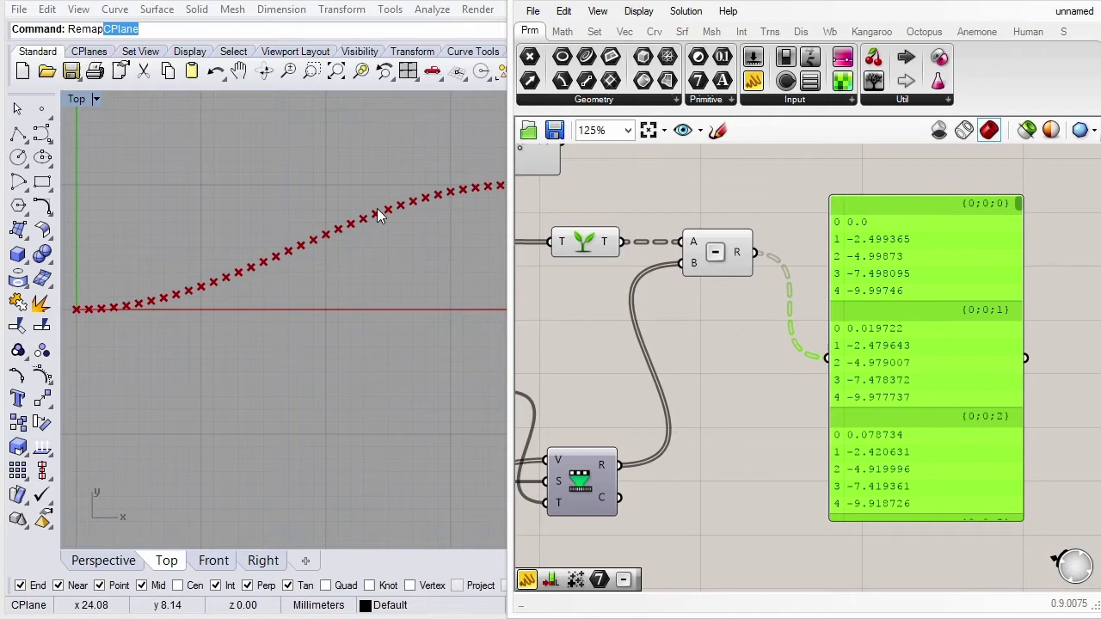
pyautogui.moveTo(883, 247); pyautogui.dragTo(931, 254)
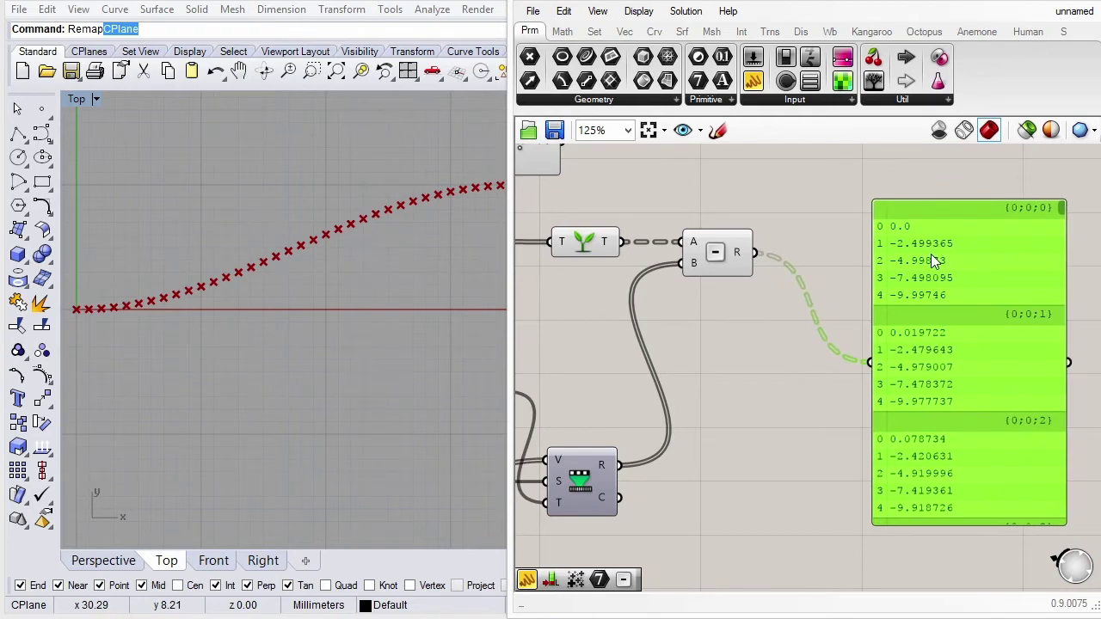
# Insert an Absolute component between the Subtraction and the panel so distances read positive.
pyautogui.click(562, 31)
pyautogui.click(719, 99)
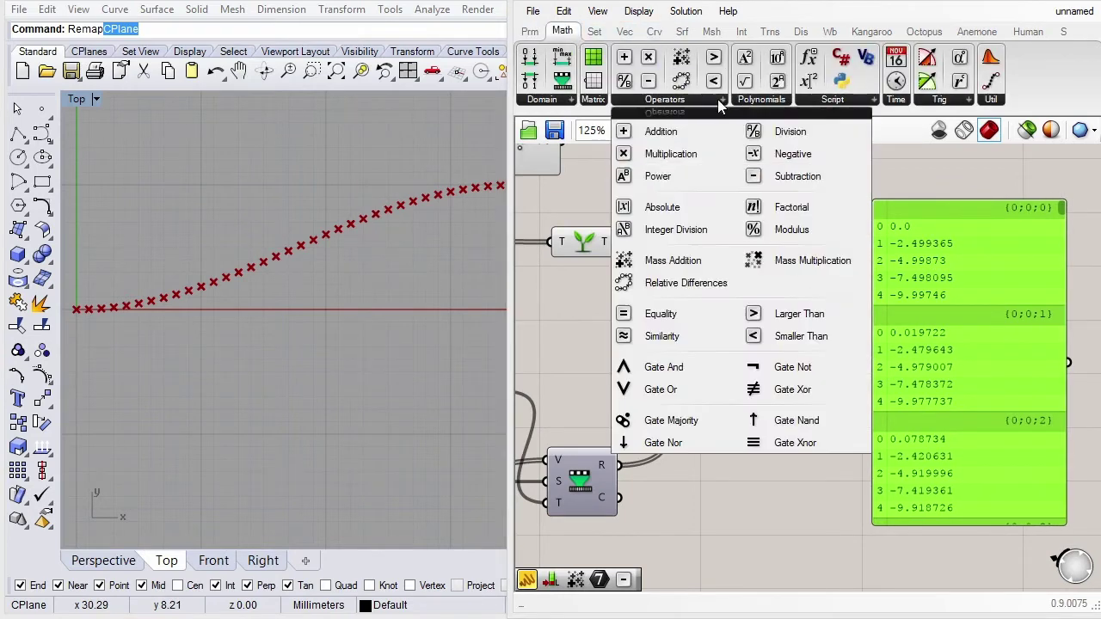
pyautogui.click(662, 208)
pyautogui.click(830, 247)
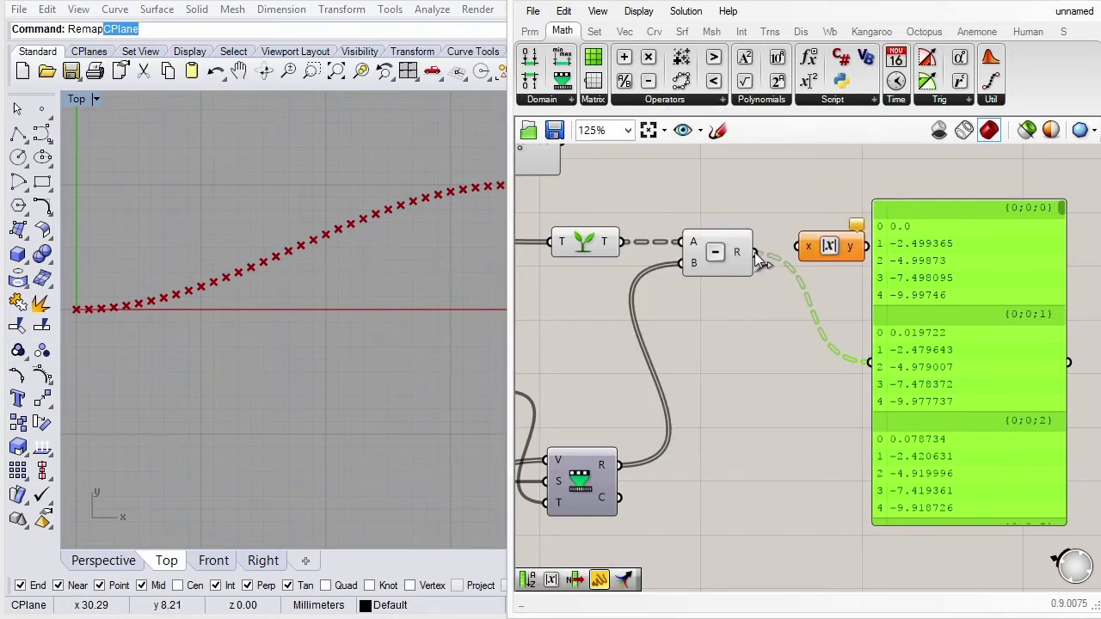
pyautogui.moveTo(756, 252)
pyautogui.mouseDown()
pyautogui.moveTo(798, 247)
pyautogui.moveTo(868, 362)
pyautogui.mouseUp()
pyautogui.moveTo(931, 258); pyautogui.dragTo(965, 258)
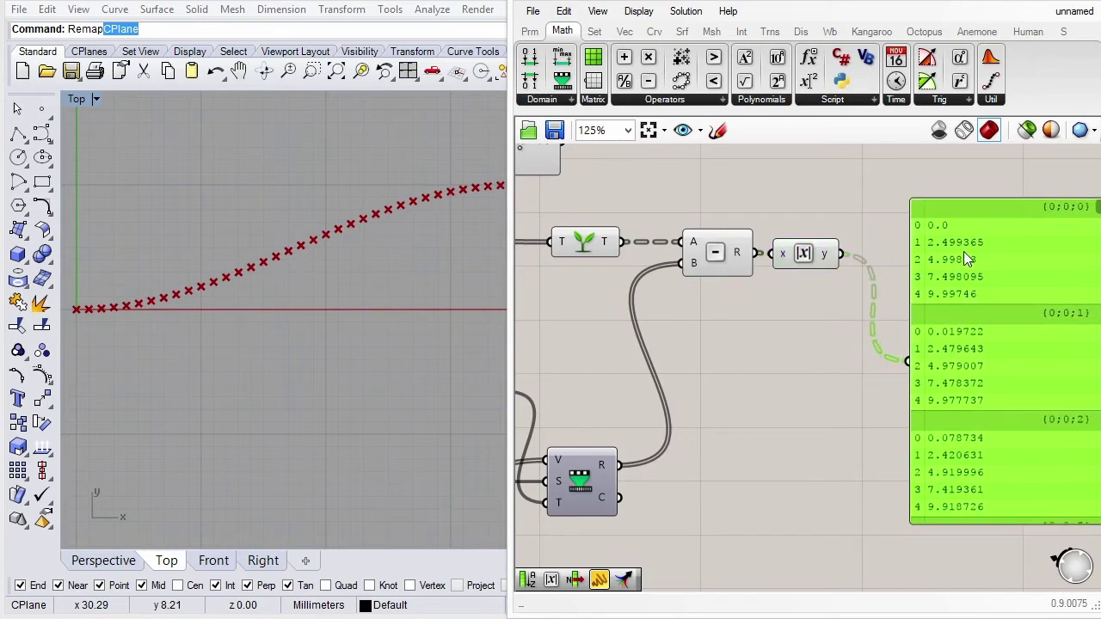
pyautogui.click(849, 238)
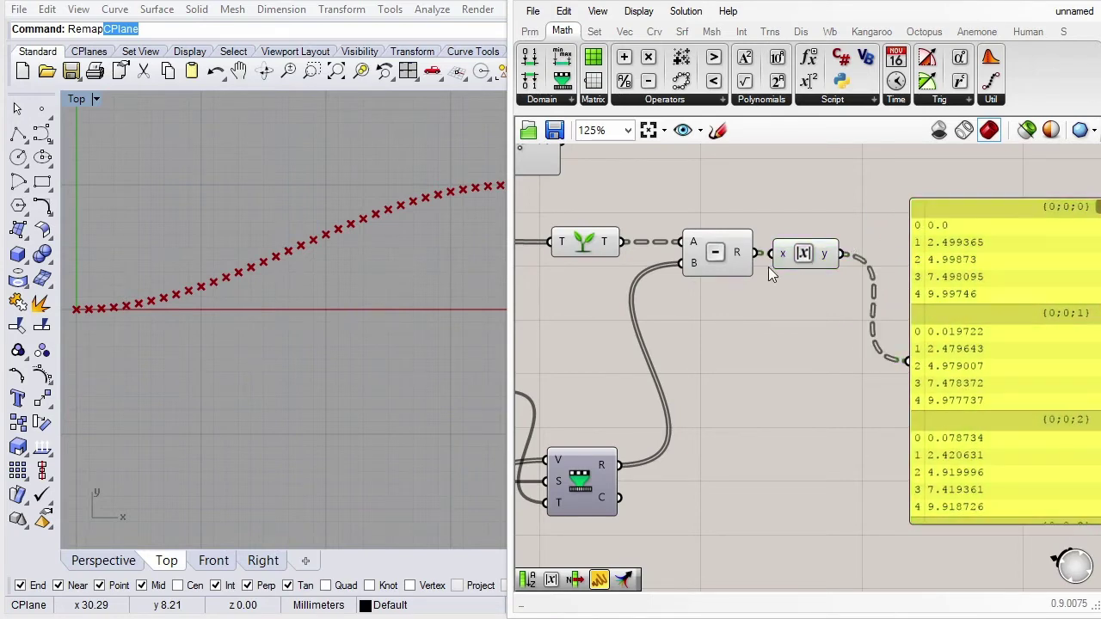
pyautogui.scroll(-4, 908, 232)
pyautogui.scroll(4, 907, 232)
pyautogui.moveTo(847, 296); pyautogui.dragTo(973, 296)
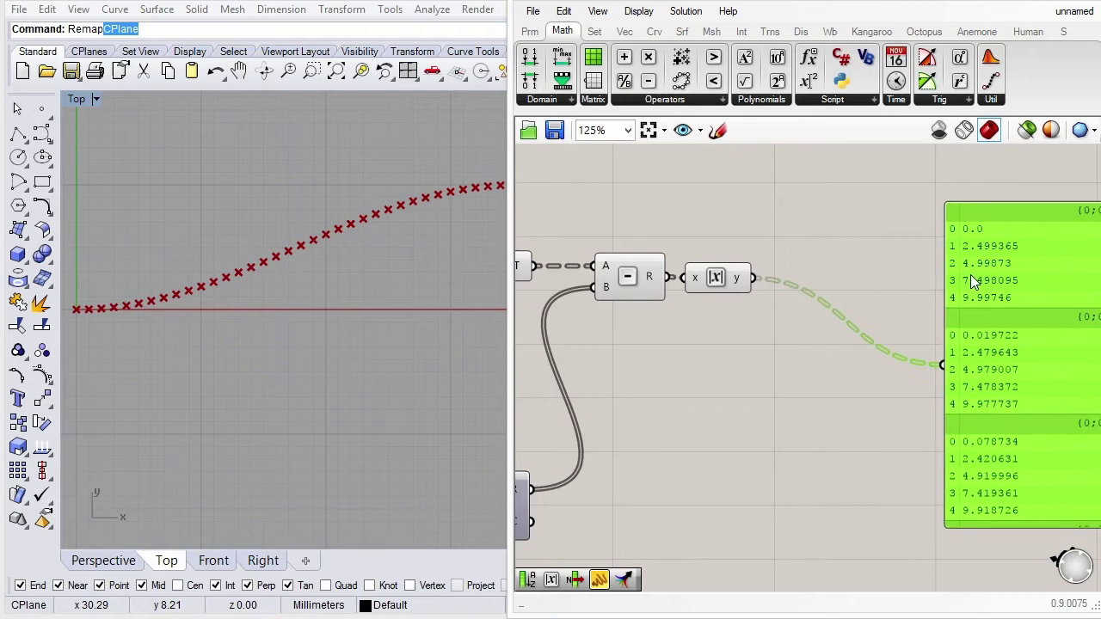
pyautogui.scroll(-1, 972, 293)
# Add a Sort List component with the absolute distances wired into its keys K.
pyautogui.click(594, 35)
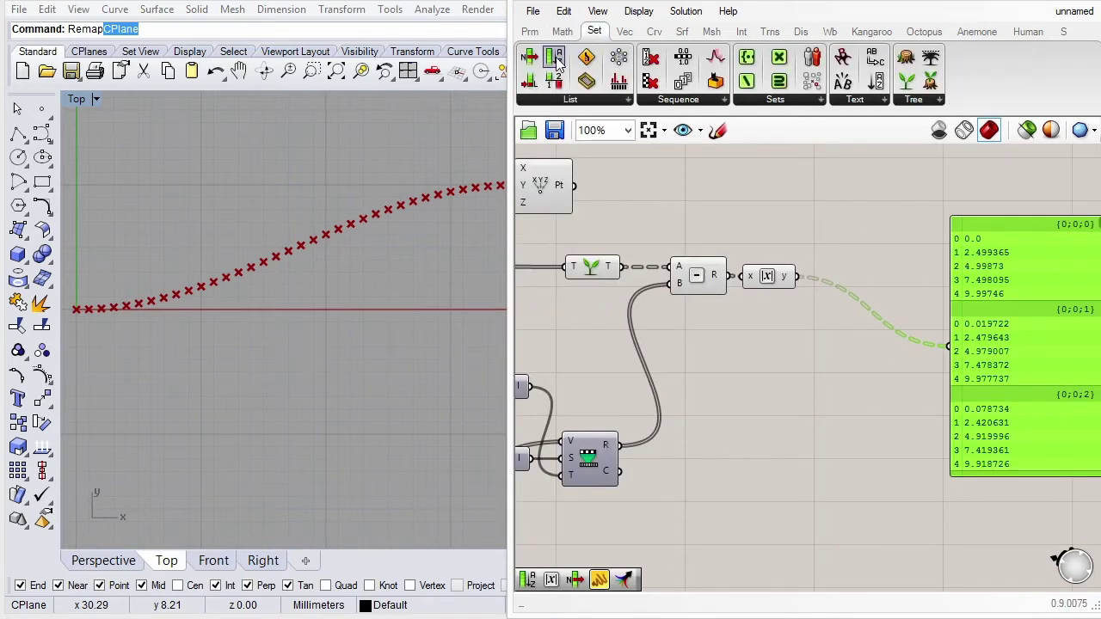
pyautogui.moveTo(554, 58)
pyautogui.mouseDown()
pyautogui.moveTo(853, 274)
pyautogui.moveTo(828, 275)
pyautogui.mouseUp()
pyautogui.scroll(1, 811, 286)
pyautogui.click(853, 288)
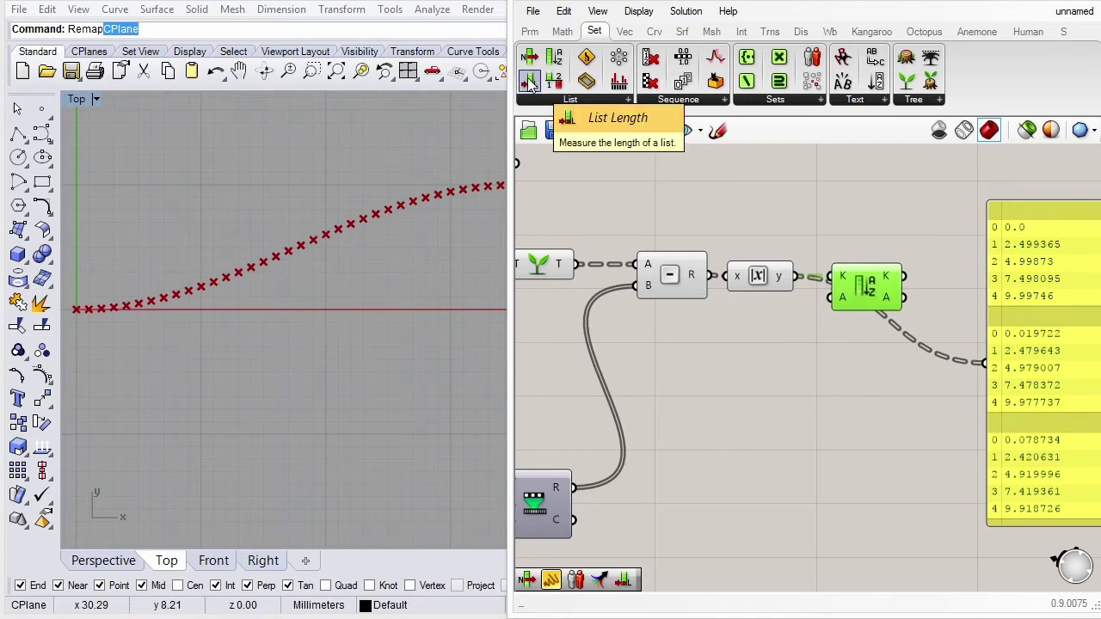
# Add a List Item whose L input takes the sorted output, deleting a stray List Length.
pyautogui.moveTo(529, 81); pyautogui.dragTo(800, 328)
pyautogui.scroll(-1, 791, 326)
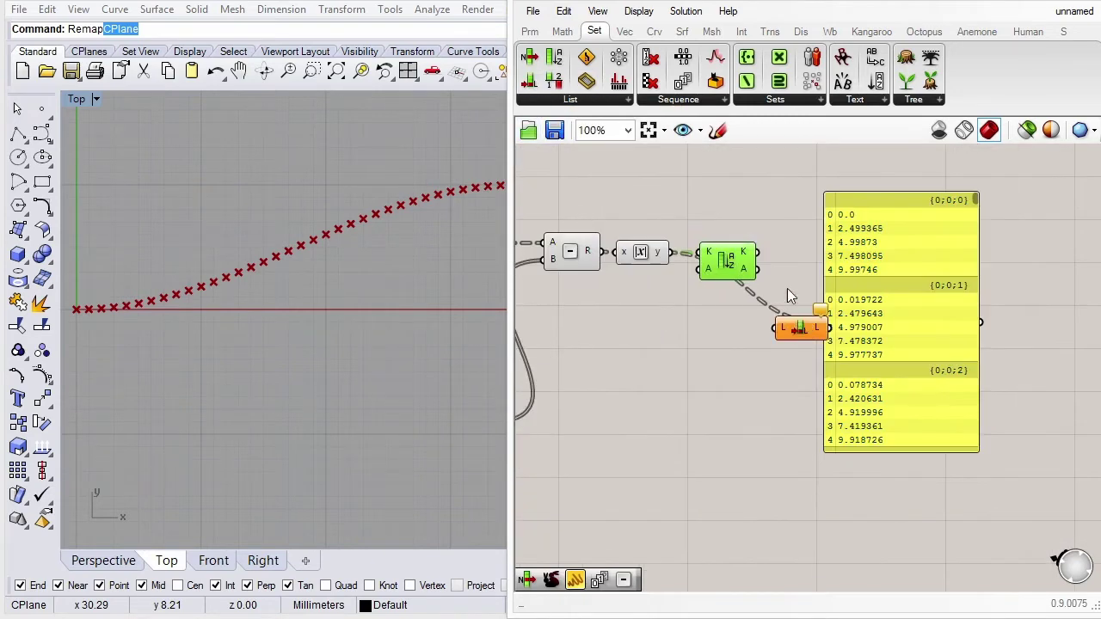
pyautogui.click(796, 331)
pyautogui.press('Delete')
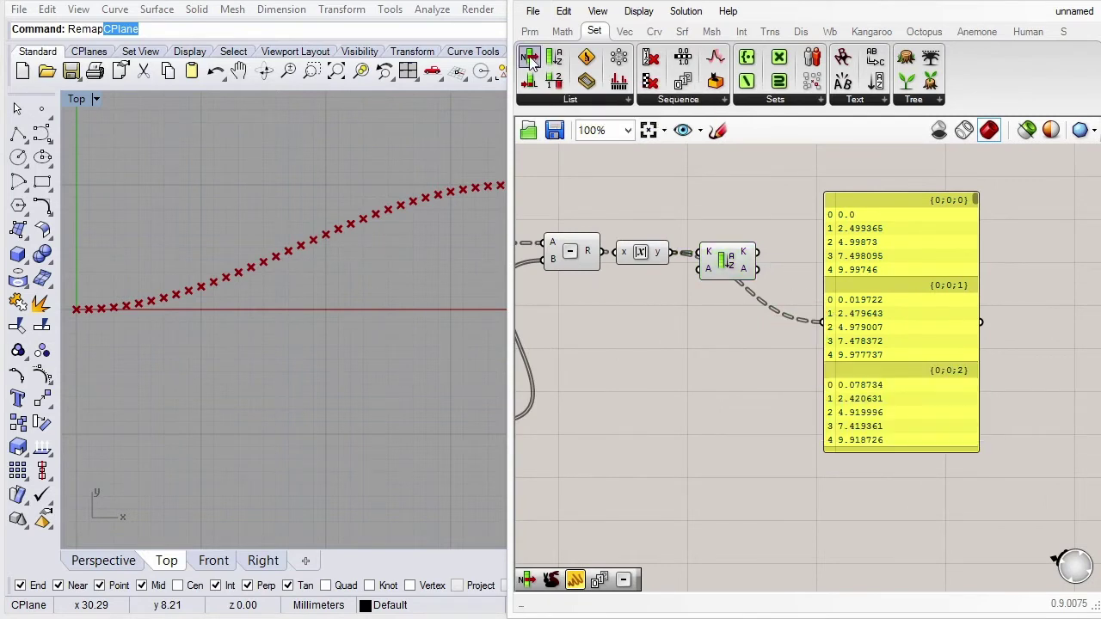
pyautogui.moveTo(529, 56); pyautogui.dragTo(743, 325)
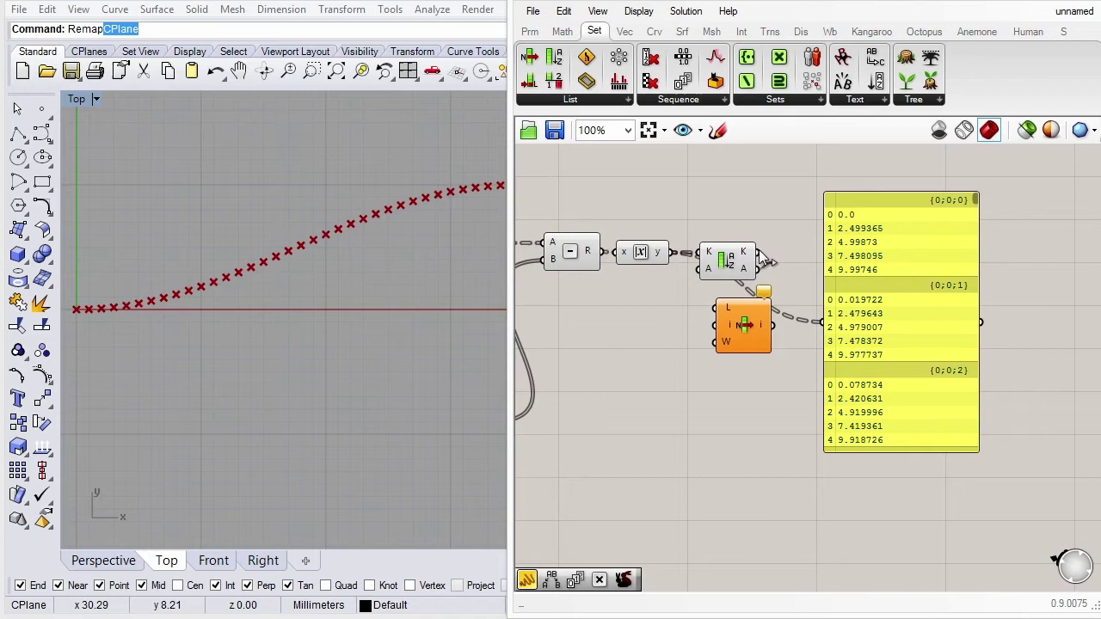
pyautogui.moveTo(862, 313); pyautogui.dragTo(926, 325)
pyautogui.moveTo(729, 326); pyautogui.dragTo(810, 269)
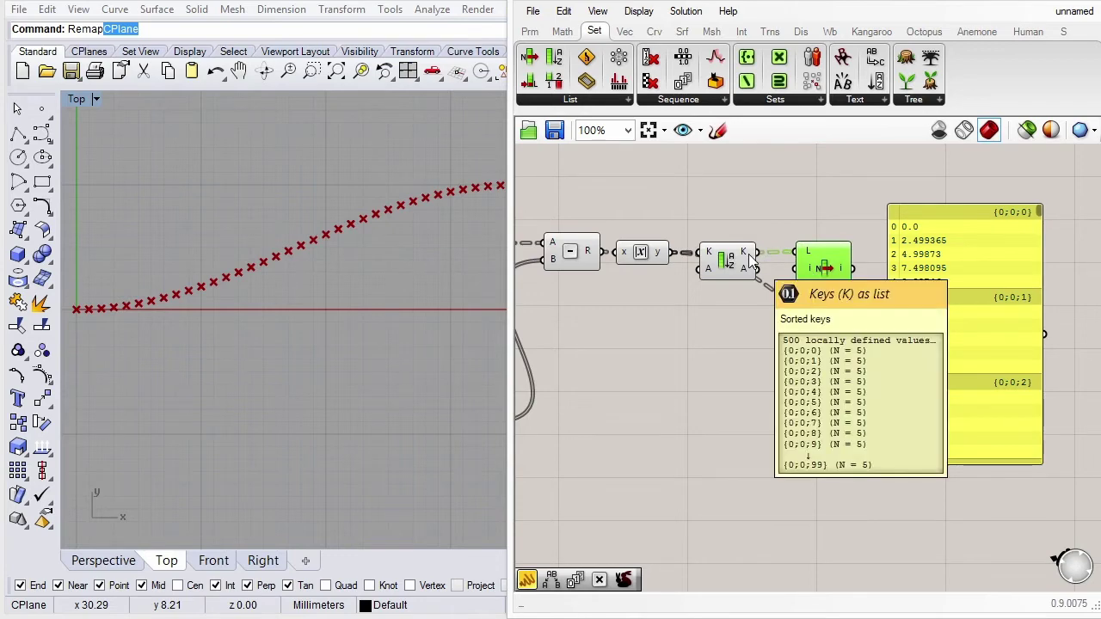
pyautogui.scroll(1, 838, 256)
pyautogui.scroll(1, 792, 258)
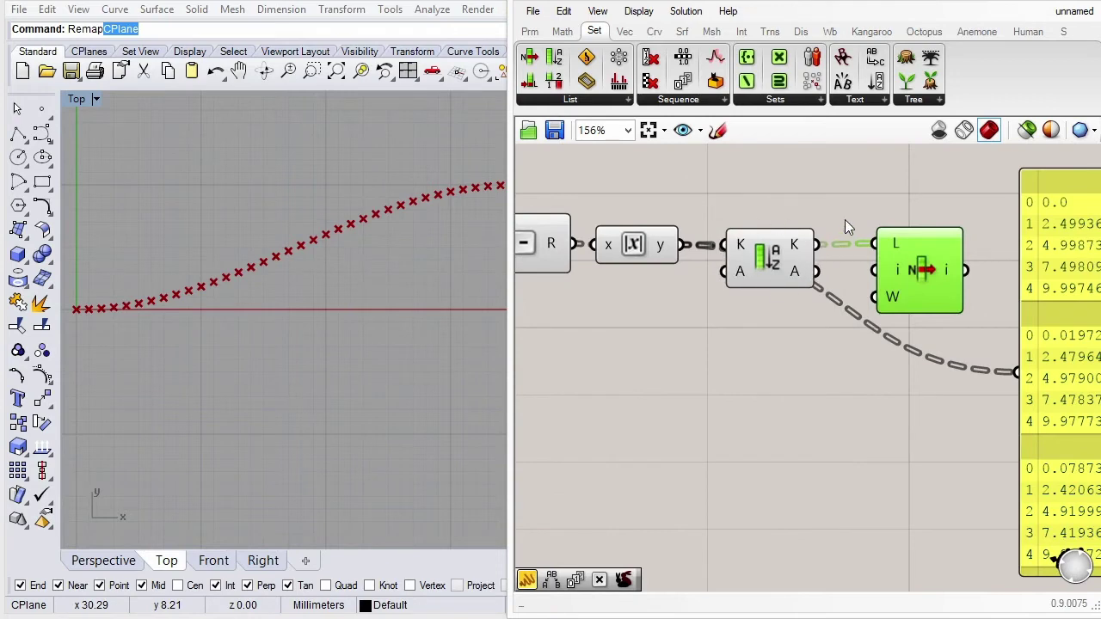
pyautogui.scroll(-2, 849, 214)
pyautogui.scroll(1, 695, 241)
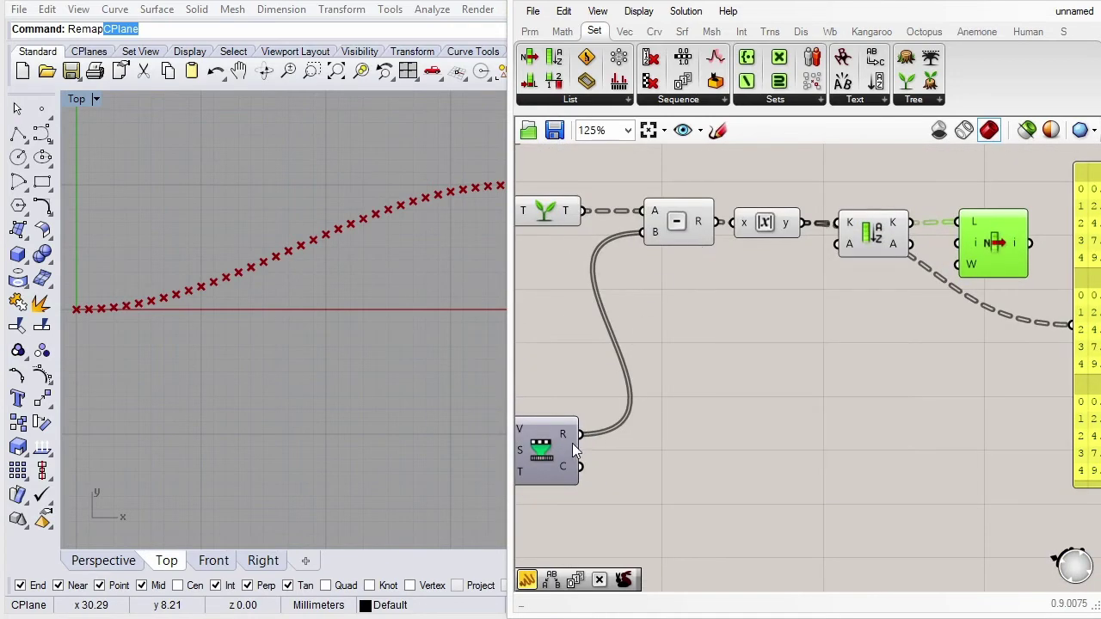
pyautogui.moveTo(566, 435)
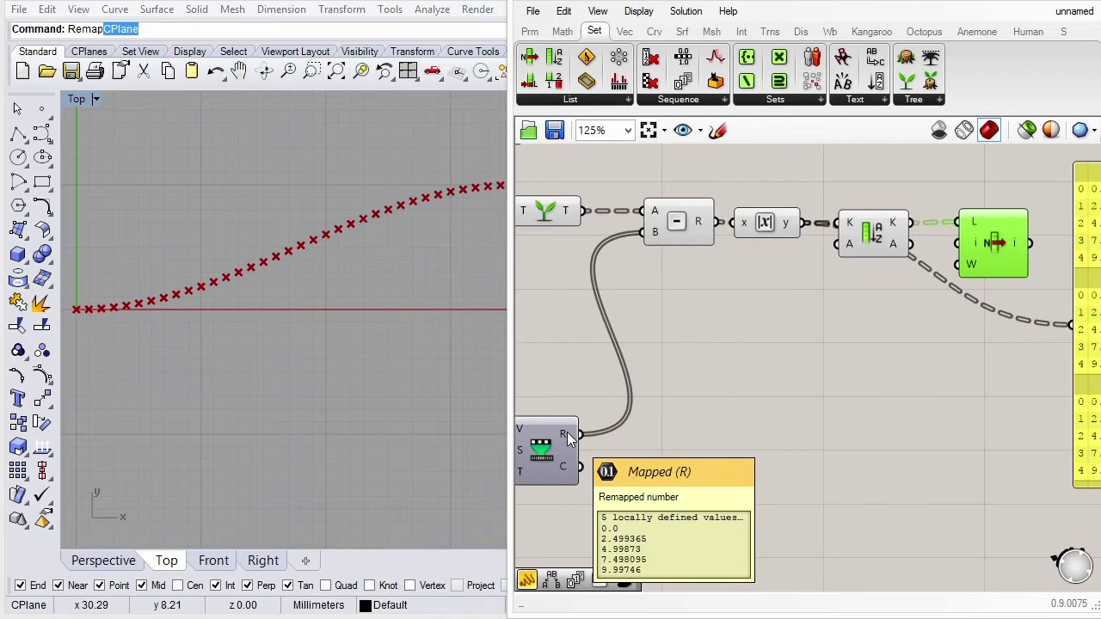
# Wire the Remap R levels into the Sort List's values input A.
pyautogui.moveTo(567, 436); pyautogui.dragTo(851, 265)
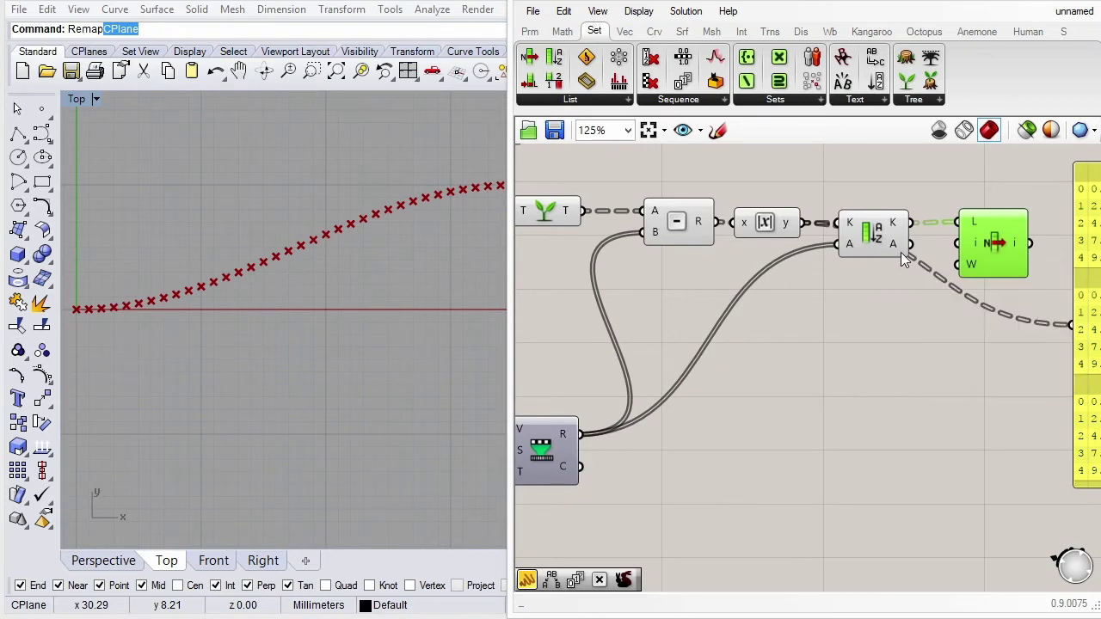
pyautogui.scroll(1, 895, 245)
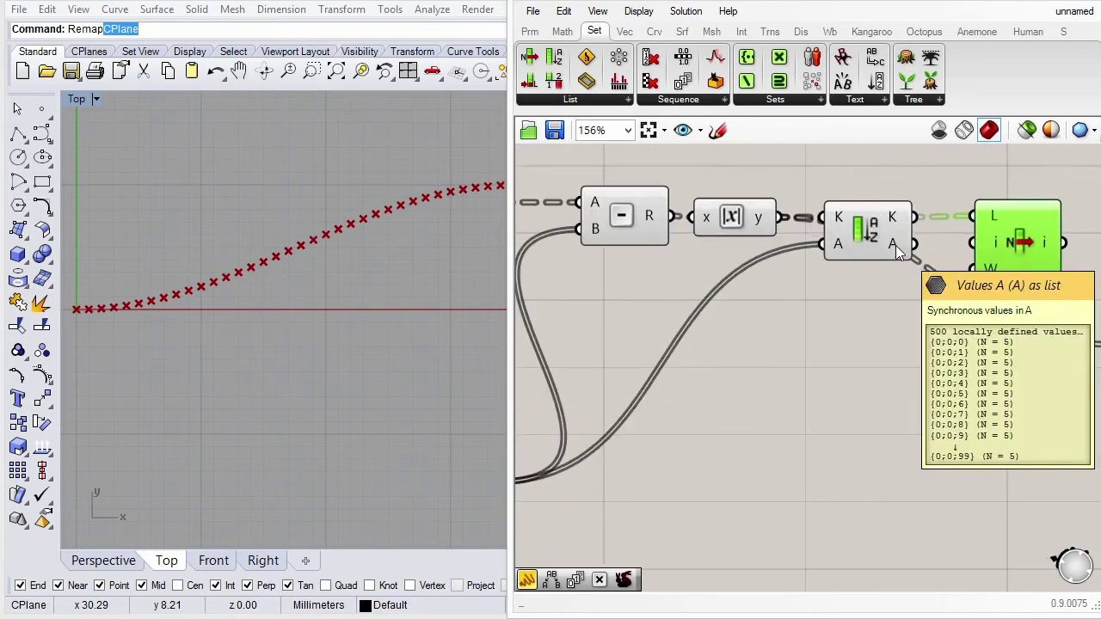
pyautogui.scroll(-1, 895, 245)
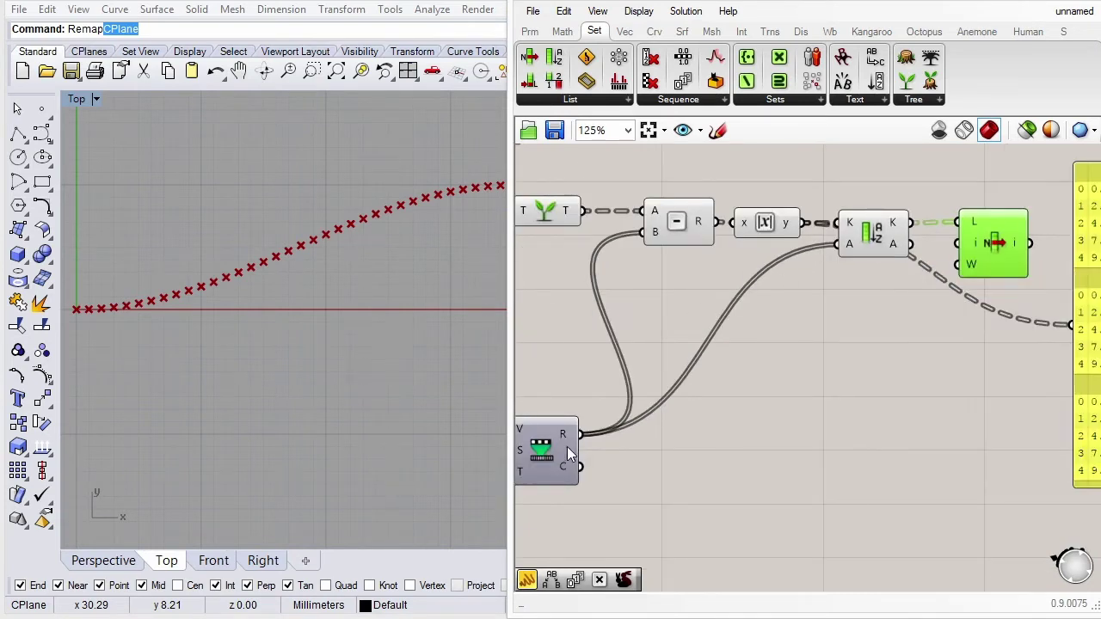
pyautogui.moveTo(1000, 228)
pyautogui.mouseDown()
pyautogui.moveTo(1001, 250)
pyautogui.moveTo(970, 266)
pyautogui.mouseUp()
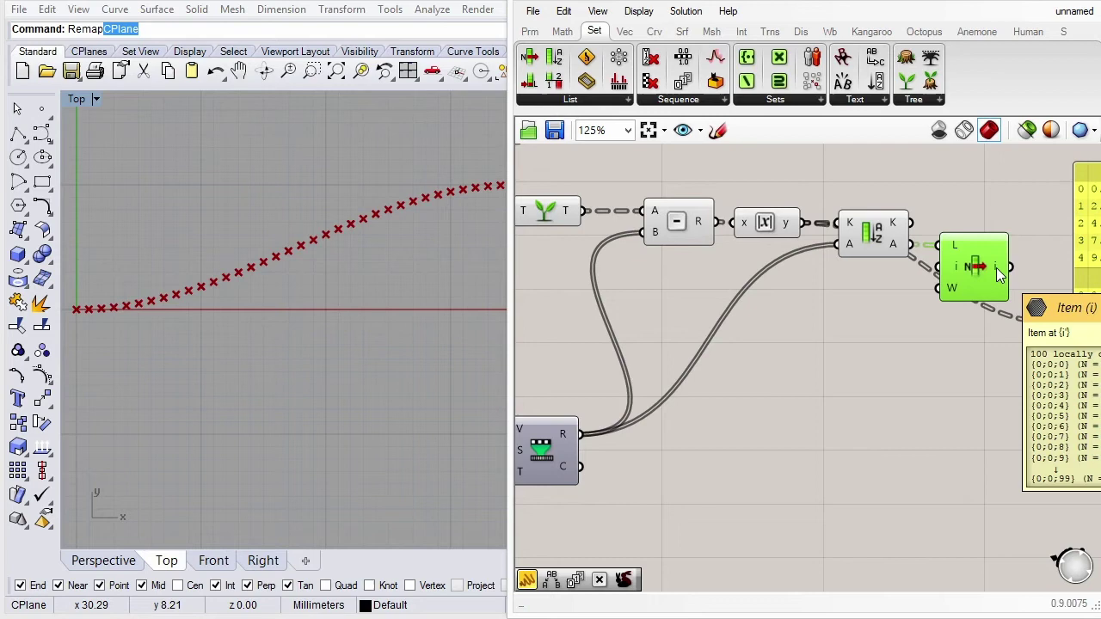
pyautogui.scroll(-5, 863, 294)
pyautogui.scroll(-2, 863, 294)
pyautogui.scroll(5, 862, 294)
# Set the List Item output to Flatten so the picked values form one list.
pyautogui.click(1021, 393)
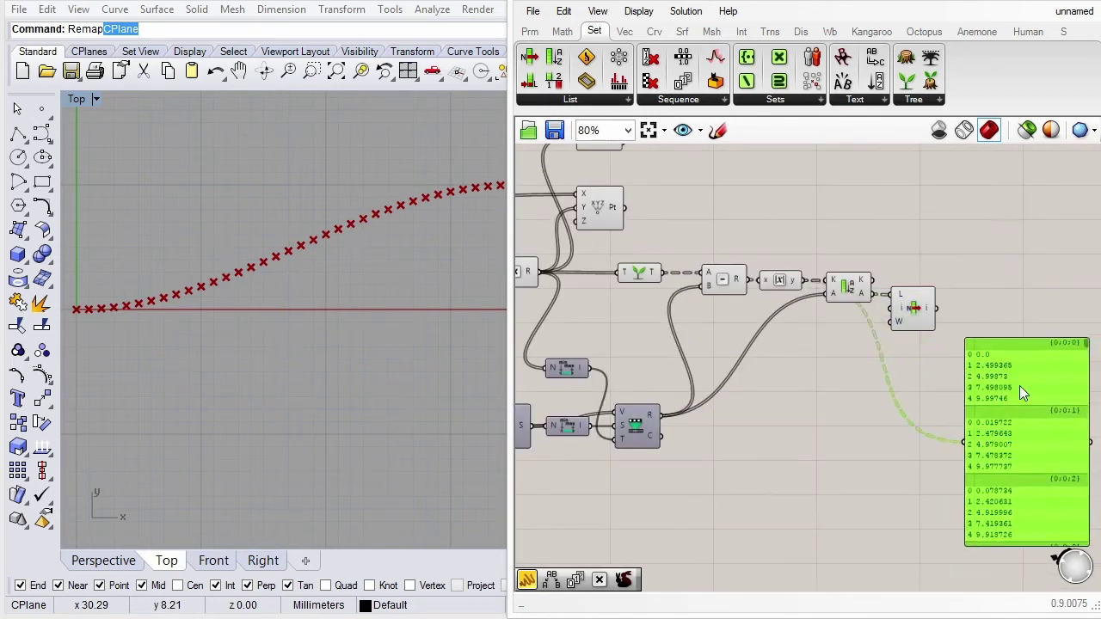
pyautogui.scroll(2, 935, 306)
pyautogui.rightClick(921, 308)
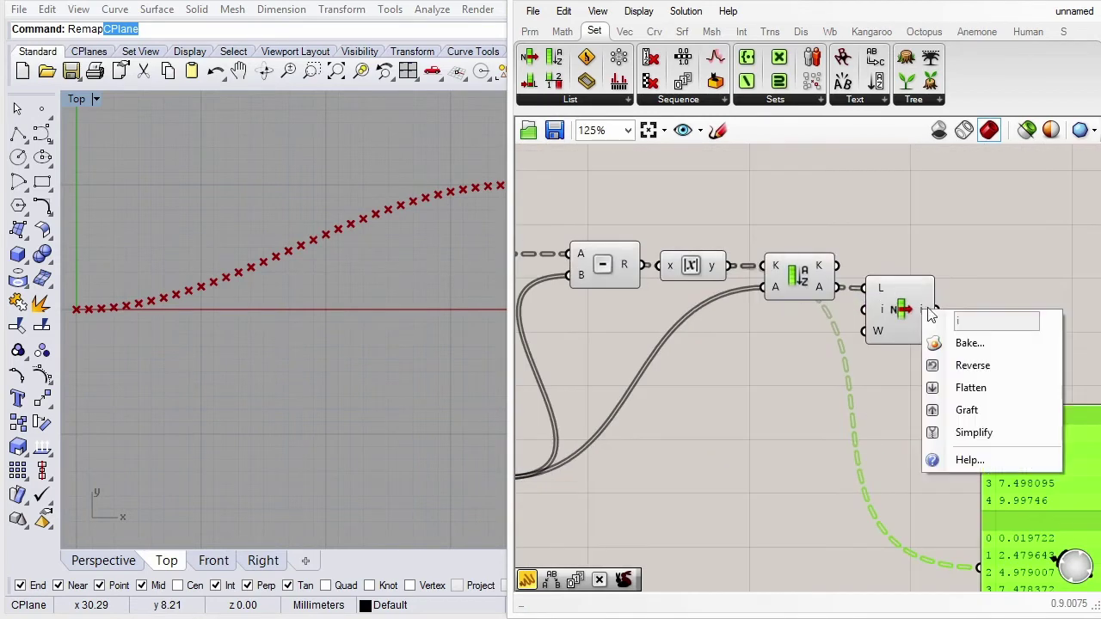
pyautogui.click(986, 390)
pyautogui.scroll(-3, 863, 423)
pyautogui.scroll(1, 837, 324)
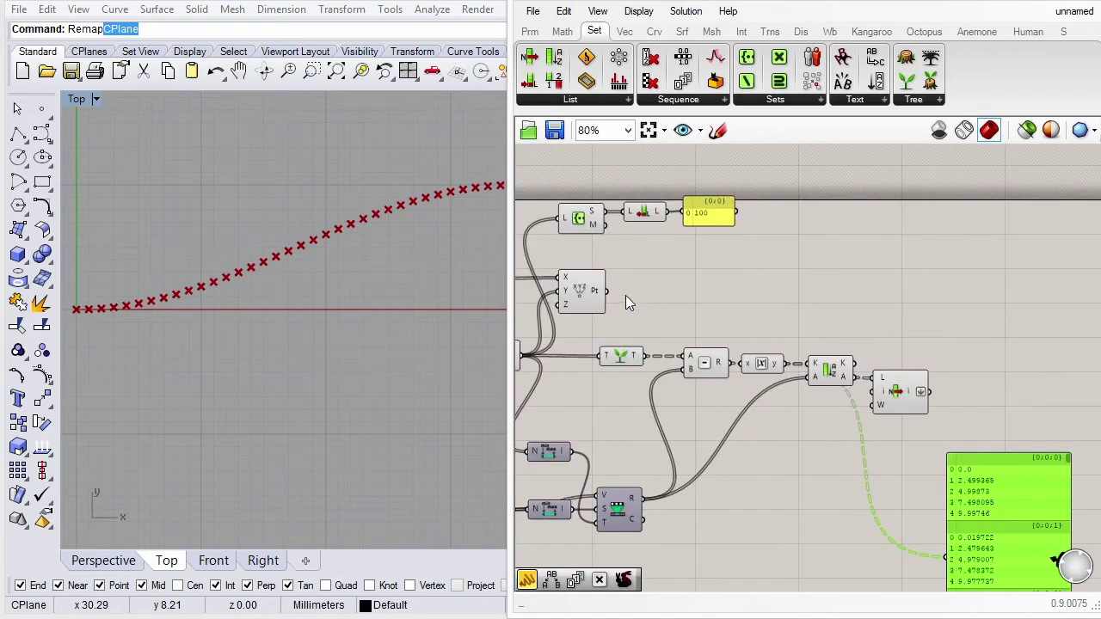
# Feed the List Item values into Construct Point's Y, then deselect to preview stepped points in red.
pyautogui.moveTo(587, 293)
pyautogui.mouseDown()
pyautogui.moveTo(997, 297)
pyautogui.moveTo(992, 313)
pyautogui.mouseUp()
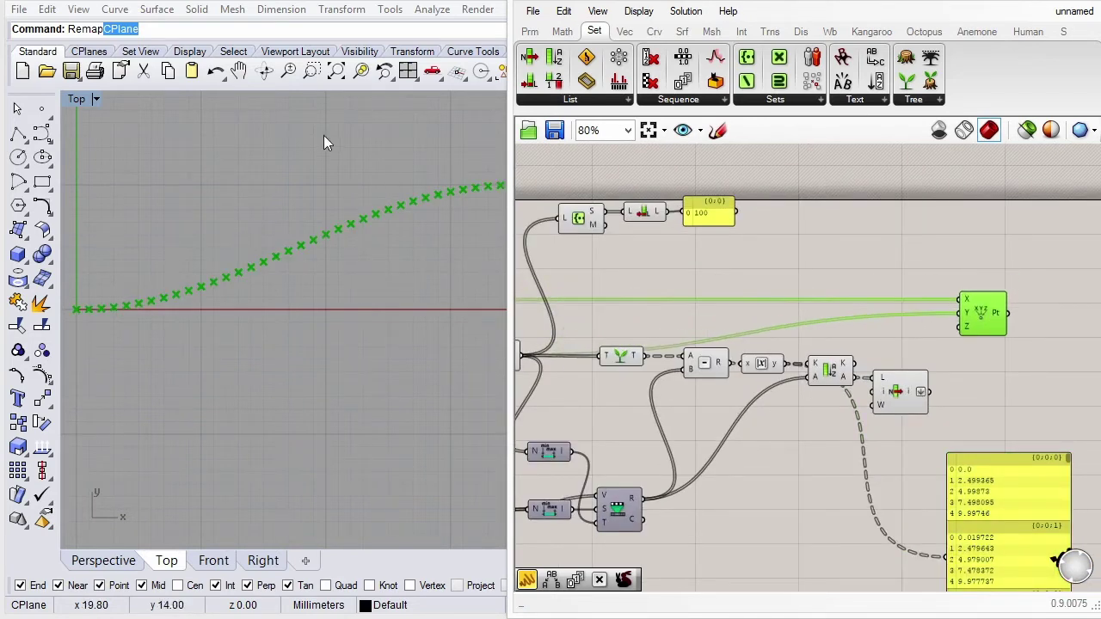
pyautogui.moveTo(927, 392); pyautogui.dragTo(957, 311)
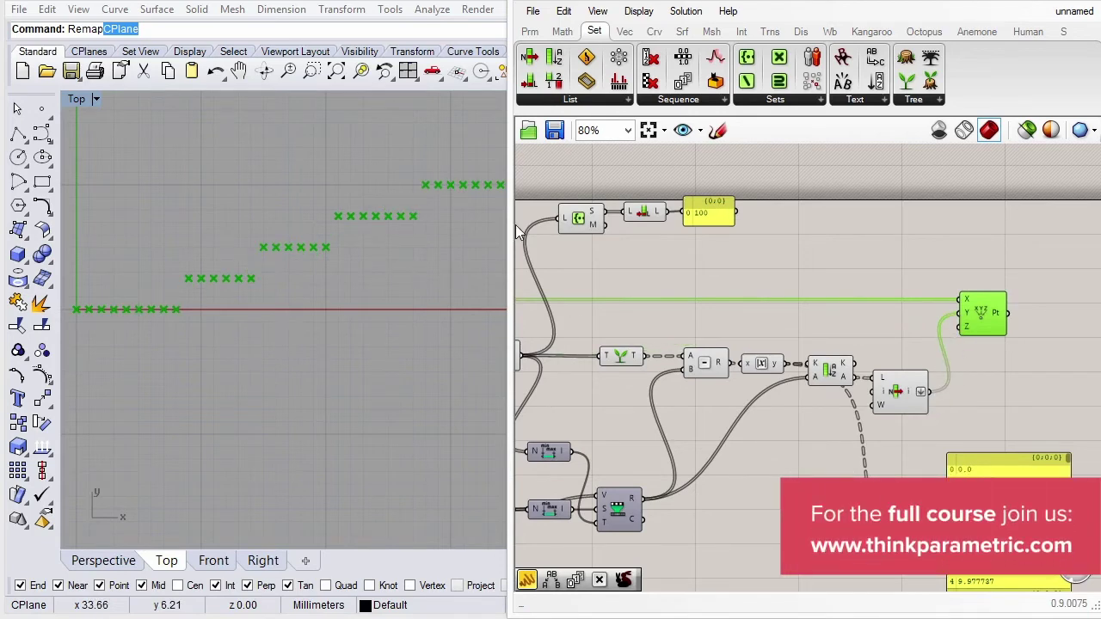
pyautogui.moveTo(513, 232); pyautogui.dragTo(525, 229)
pyautogui.scroll(-3, 346, 281)
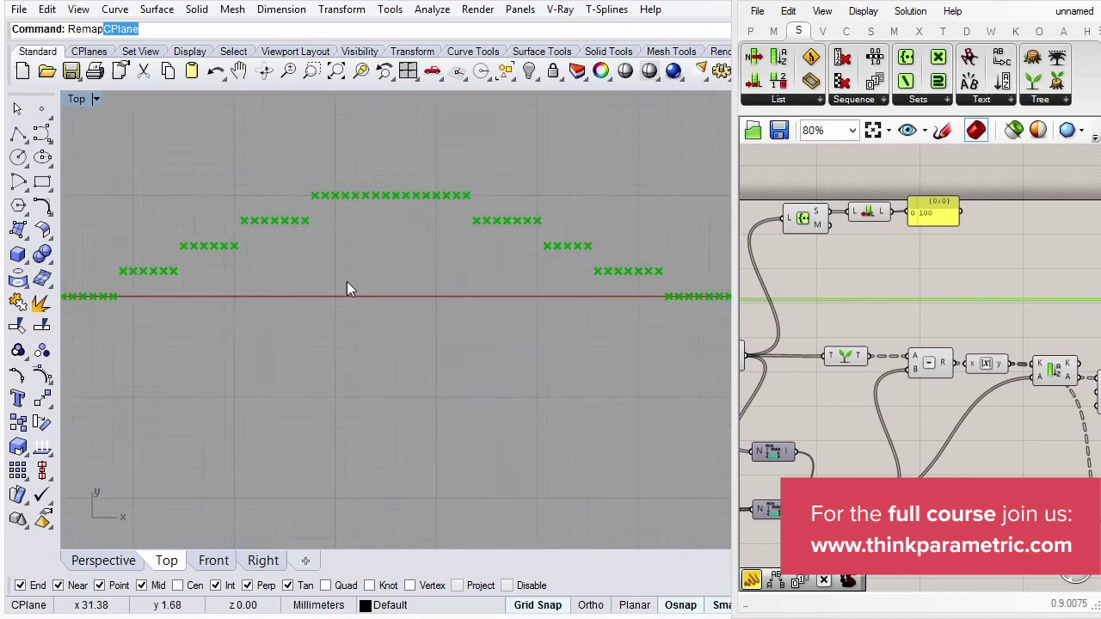
pyautogui.scroll(-2, 374, 280)
pyautogui.scroll(3, 432, 264)
pyautogui.scroll(-1, 435, 261)
pyautogui.moveTo(436, 261); pyautogui.dragTo(444, 265, button='right')
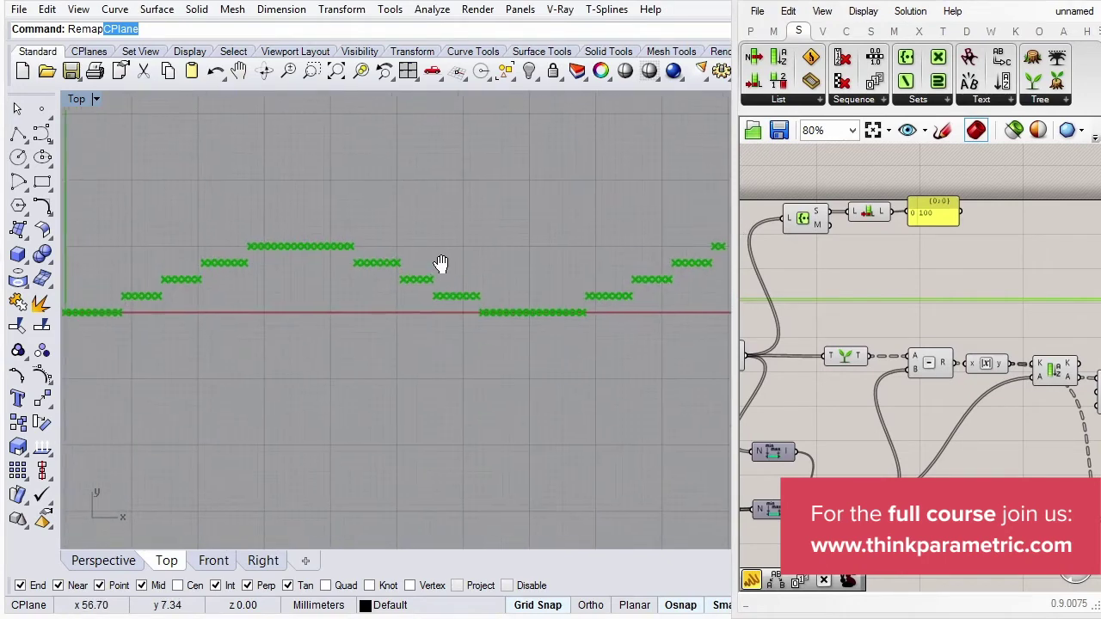
pyautogui.click(945, 298)
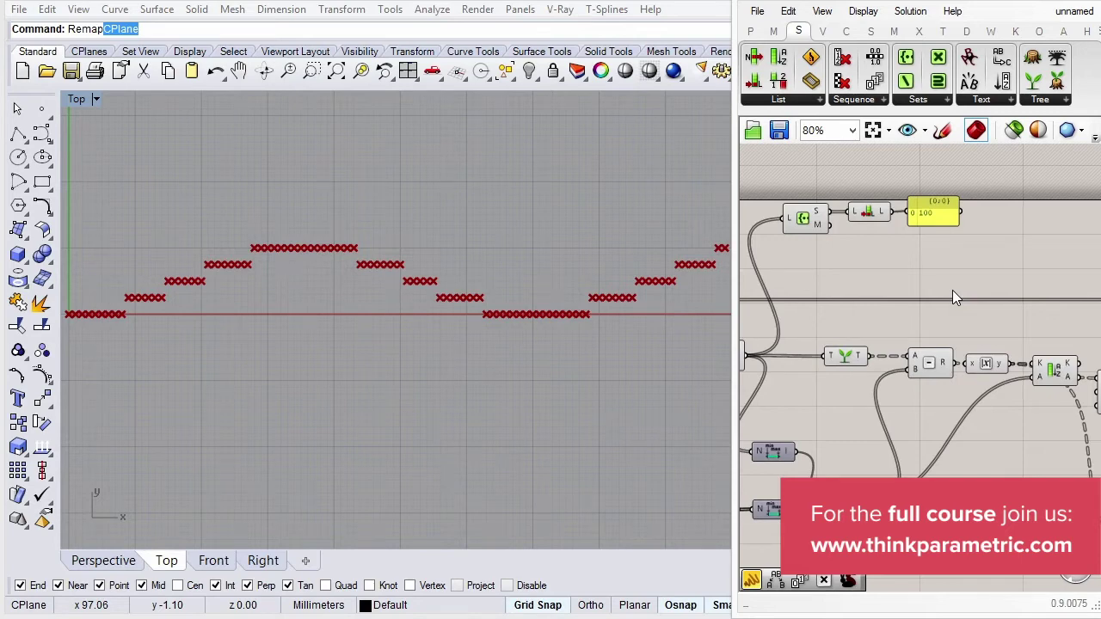
# Try several Count slider values, including the minimum and 8, then leave it at 7.
pyautogui.scroll(-4, 990, 276)
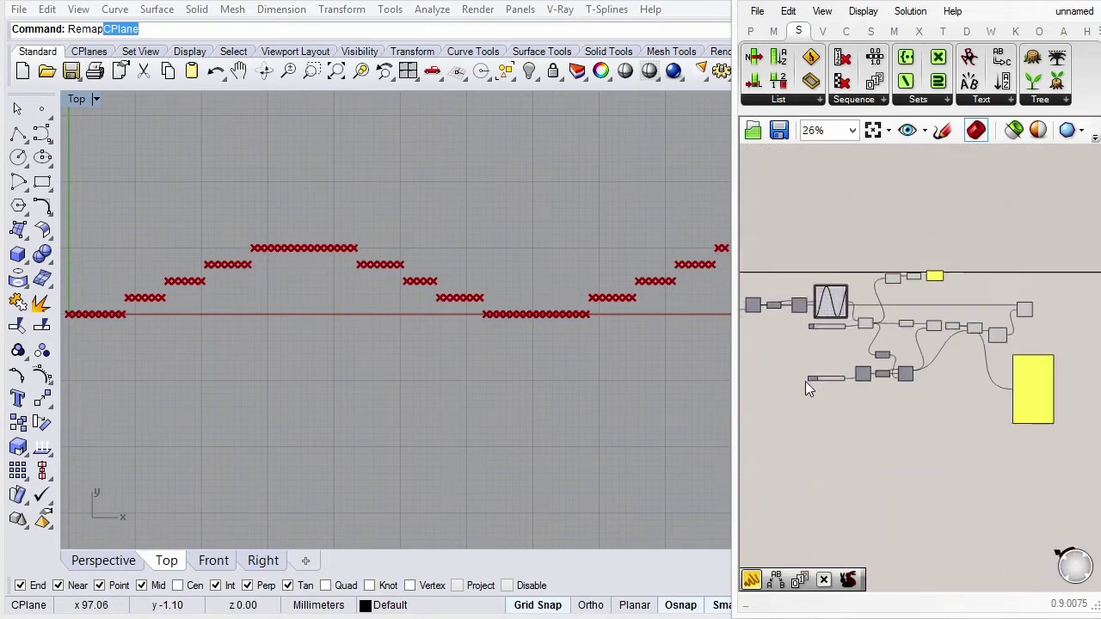
pyautogui.scroll(4, 813, 380)
pyautogui.scroll(3, 830, 374)
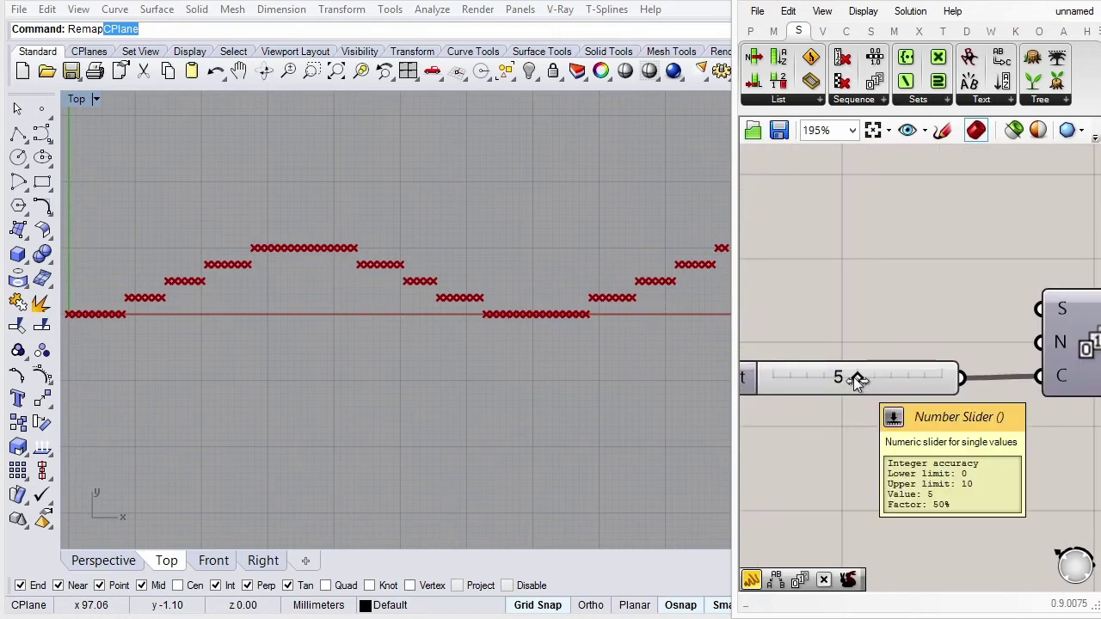
pyautogui.moveTo(856, 380); pyautogui.dragTo(943, 399)
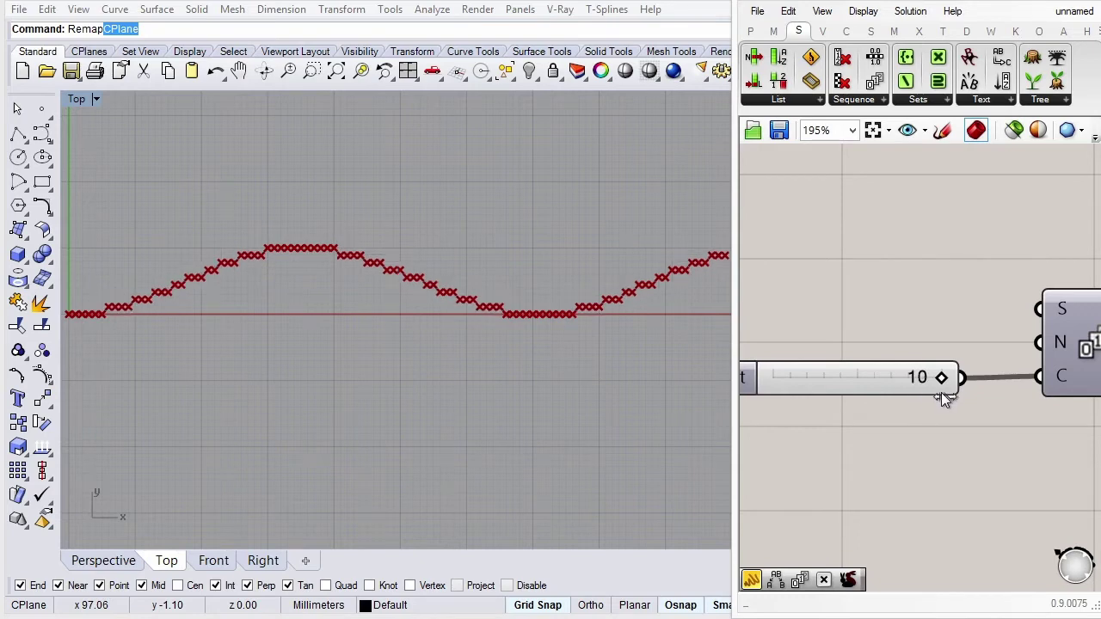
pyautogui.moveTo(943, 398)
pyautogui.mouseDown()
pyautogui.moveTo(891, 381)
pyautogui.moveTo(794, 387)
pyautogui.mouseUp()
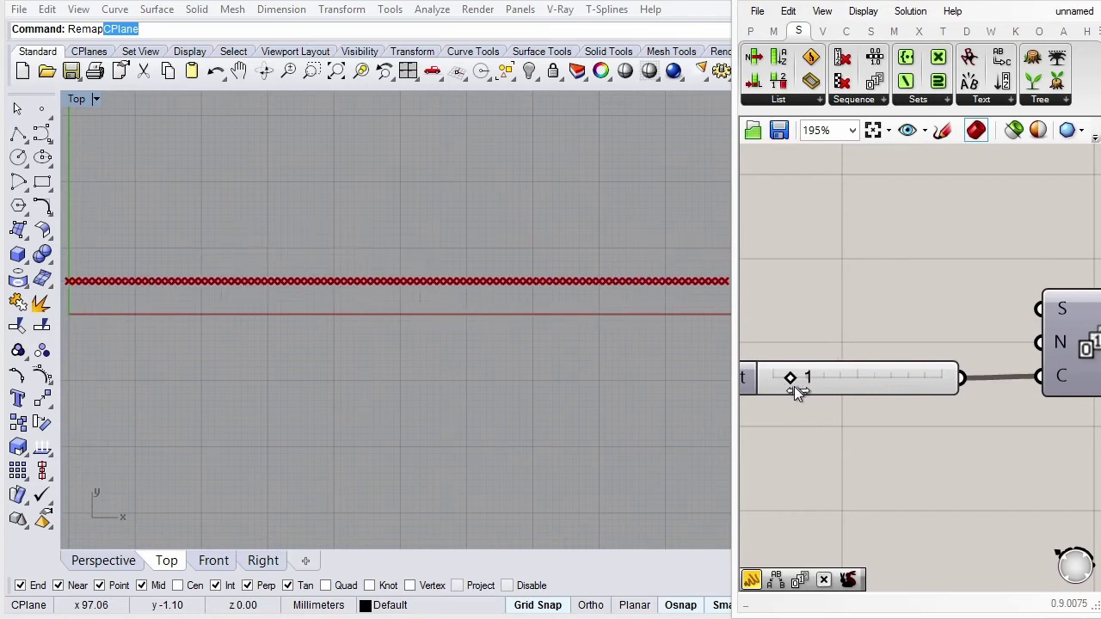
pyautogui.scroll(-2, 377, 314)
pyautogui.scroll(-2, 488, 300)
pyautogui.scroll(2, 338, 327)
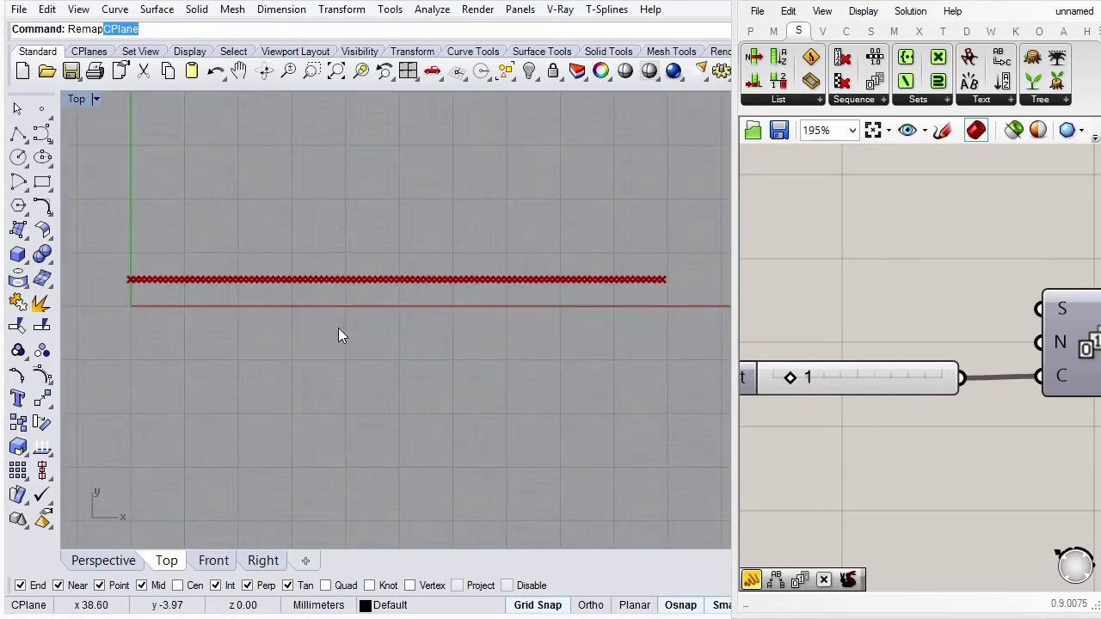
pyautogui.moveTo(793, 381)
pyautogui.mouseDown()
pyautogui.moveTo(917, 406)
pyautogui.moveTo(885, 401)
pyautogui.mouseUp()
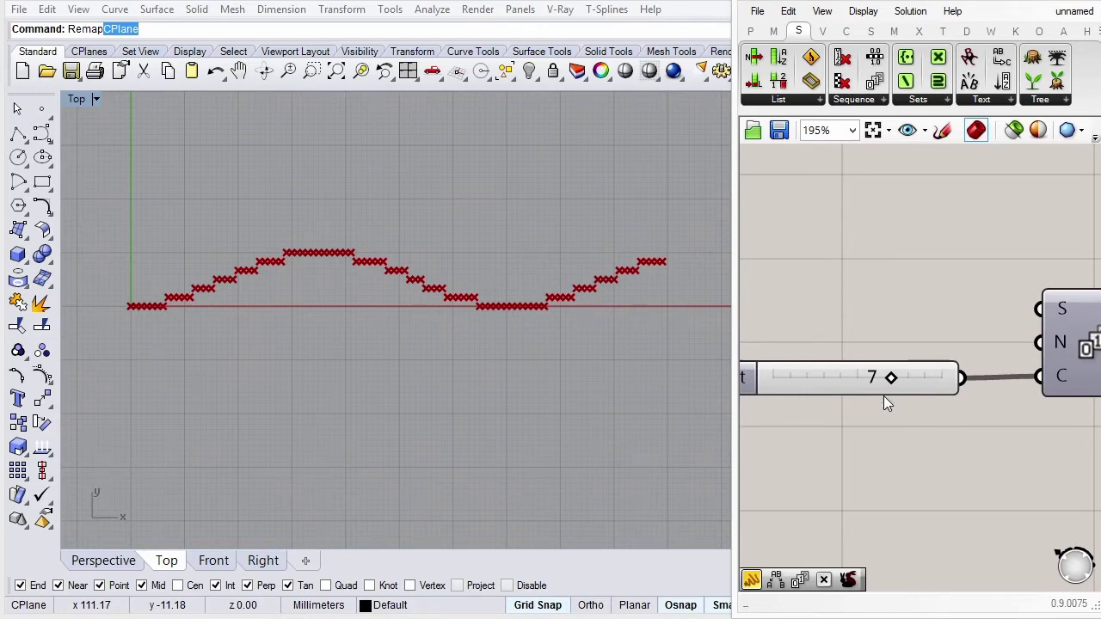
pyautogui.moveTo(886, 392)
pyautogui.mouseDown()
pyautogui.moveTo(899, 387)
pyautogui.moveTo(866, 375)
pyautogui.mouseUp()
pyautogui.moveTo(909, 376)
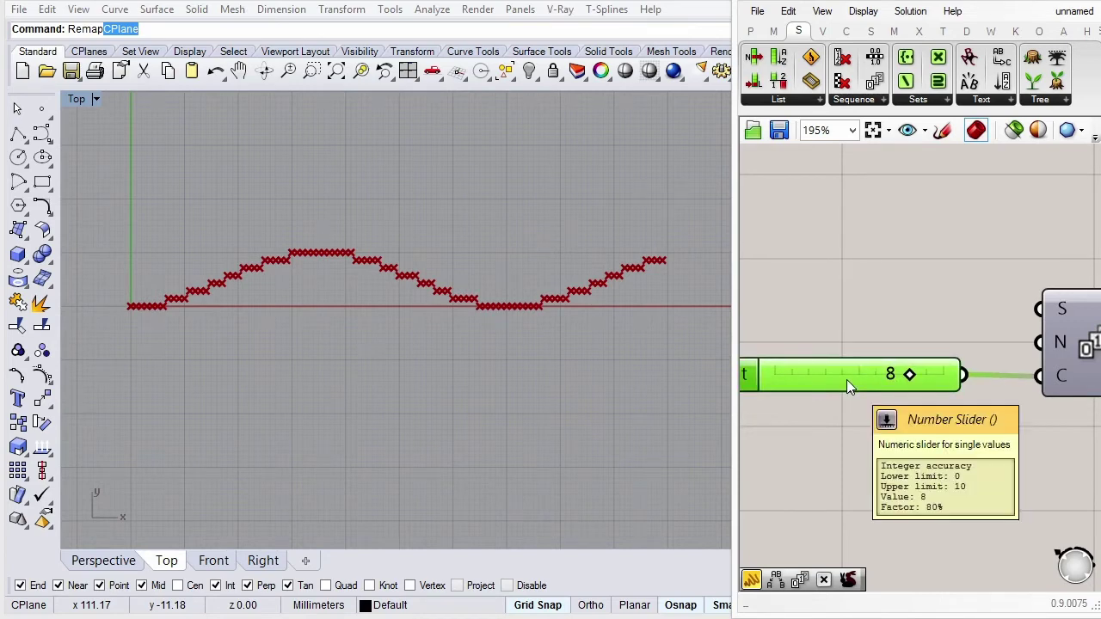
pyautogui.moveTo(909, 380); pyautogui.dragTo(893, 380)
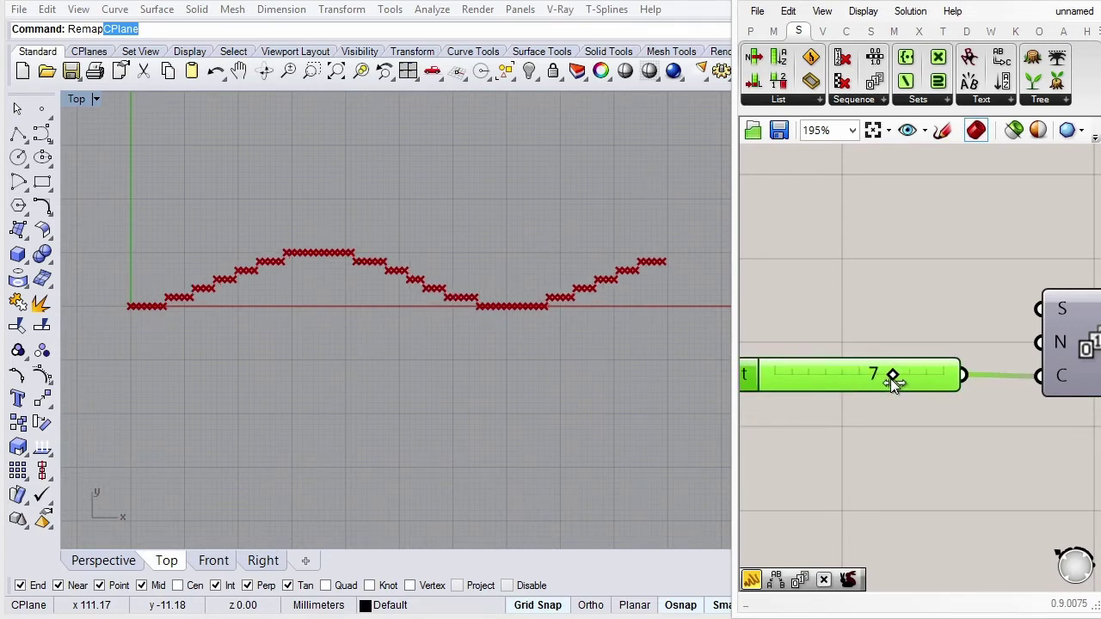
pyautogui.moveTo(939, 277); pyautogui.dragTo(885, 290, button='right')
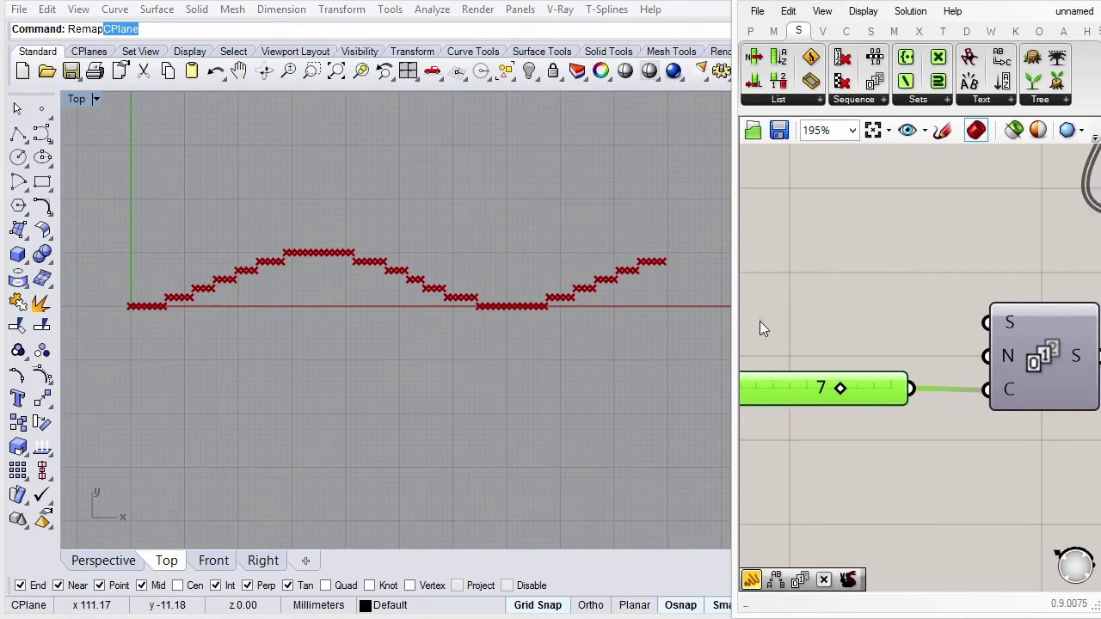
# Drag the Grasshopper window's left edge leftward to widen it beside the Top viewport.
pyautogui.scroll(-1, 759, 321)
pyautogui.scroll(-2, 759, 321)
pyautogui.scroll(-2, 760, 320)
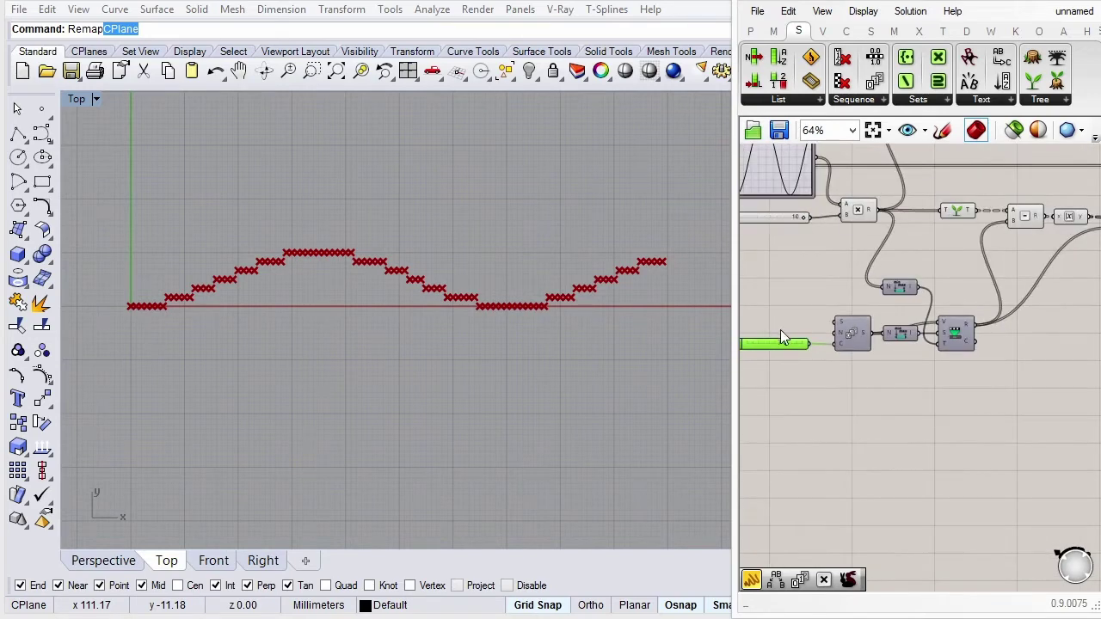
pyautogui.scroll(-1, 781, 332)
pyautogui.scroll(-1, 781, 331)
pyautogui.scroll(2, 901, 243)
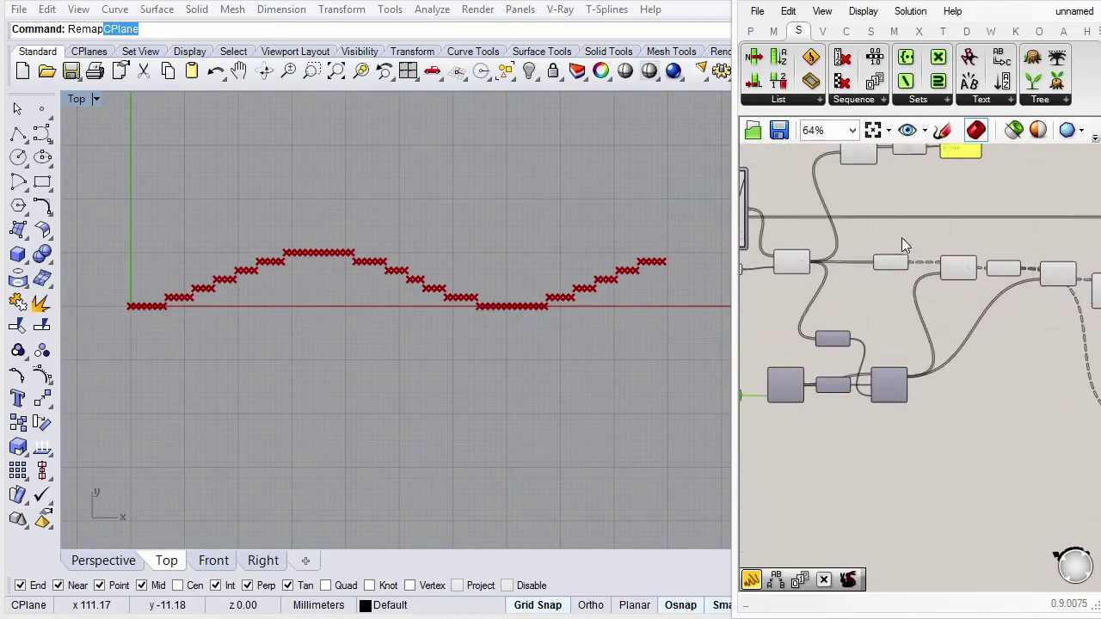
pyautogui.moveTo(877, 229); pyautogui.dragTo(979, 260, button='right')
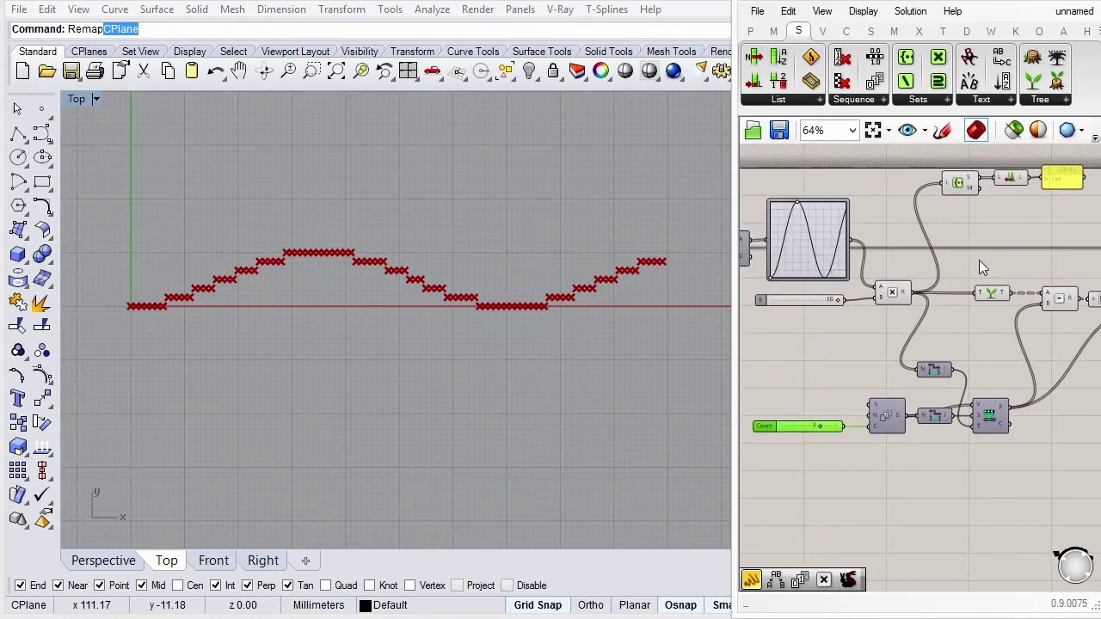
pyautogui.moveTo(1030, 258); pyautogui.dragTo(737, 310, button='right')
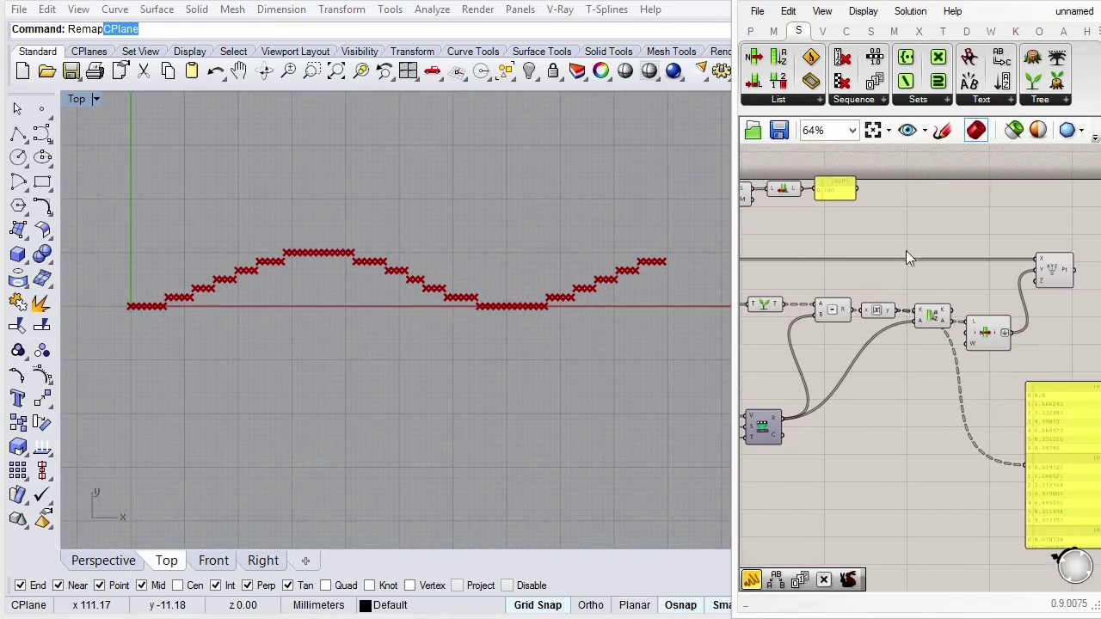
pyautogui.moveTo(738, 309); pyautogui.dragTo(573, 310)
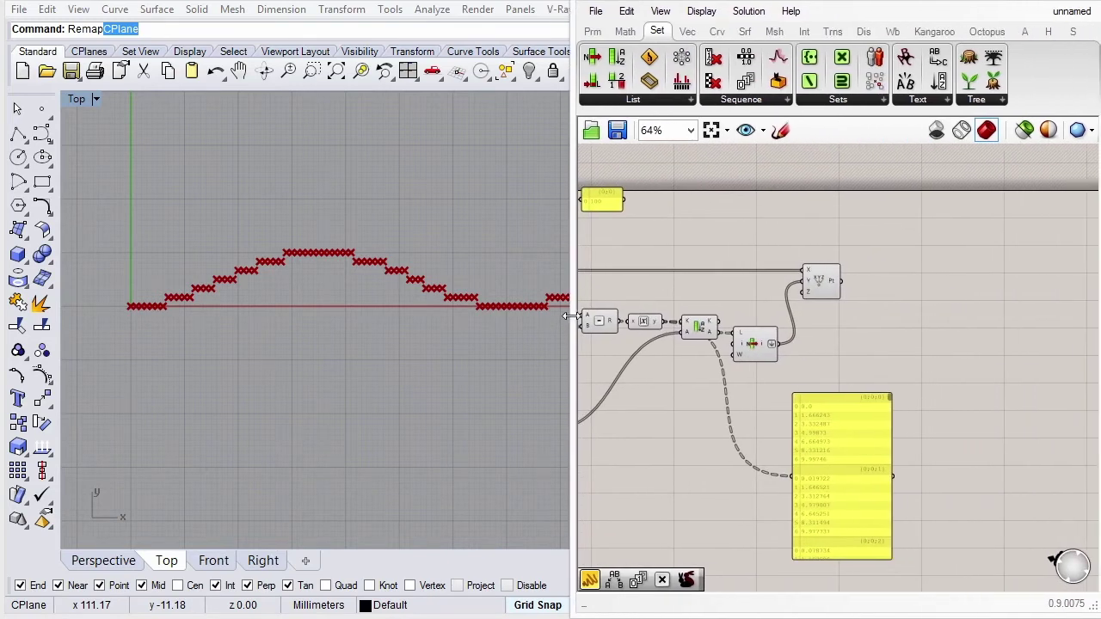
pyautogui.moveTo(655, 289); pyautogui.dragTo(965, 213, button='right')
pyautogui.scroll(-2, 798, 265)
pyautogui.scroll(3, 786, 303)
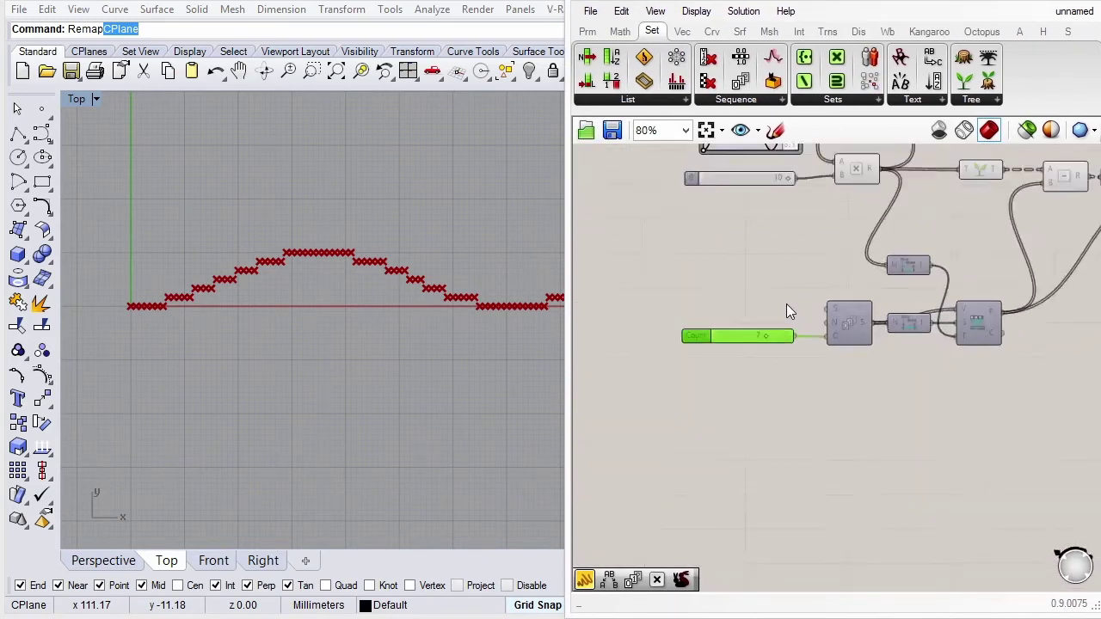
pyautogui.scroll(3, 788, 313)
# Review the Series component and the panel listing seven levels from 0 to about 10.
pyautogui.moveTo(920, 331); pyautogui.dragTo(916, 334)
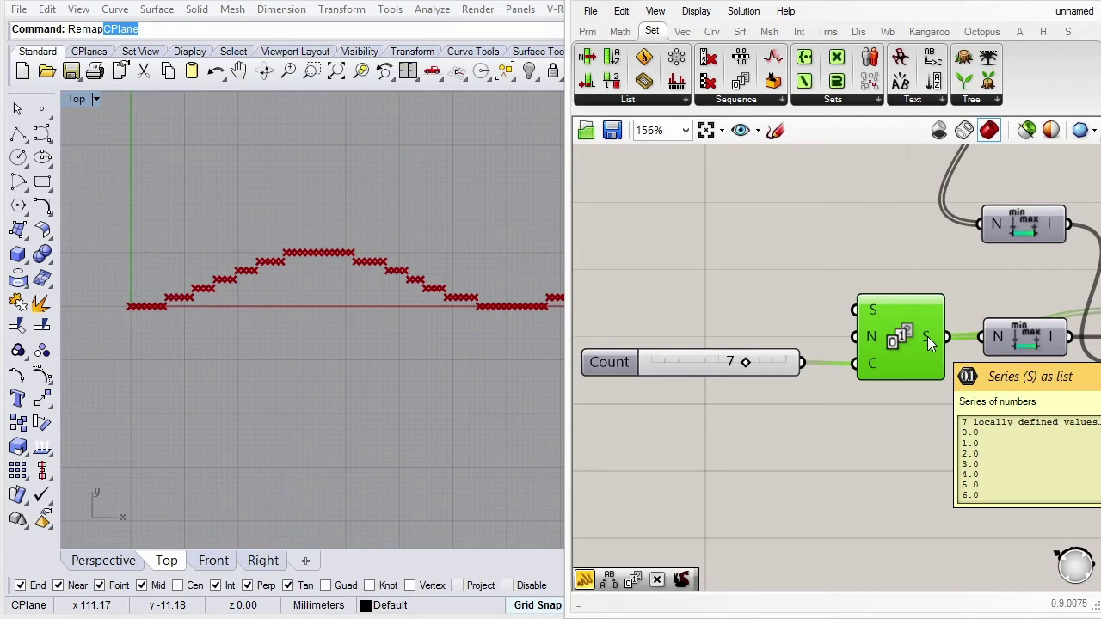
pyautogui.moveTo(896, 271); pyautogui.dragTo(860, 278, button='right')
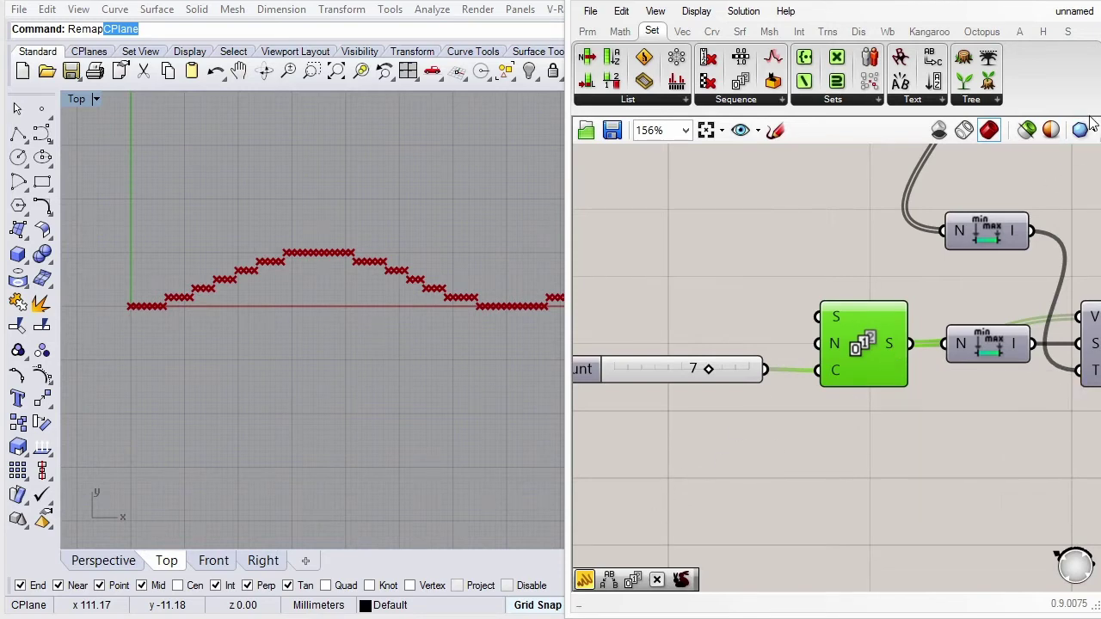
pyautogui.moveTo(818, 277); pyautogui.dragTo(771, 259, button='right')
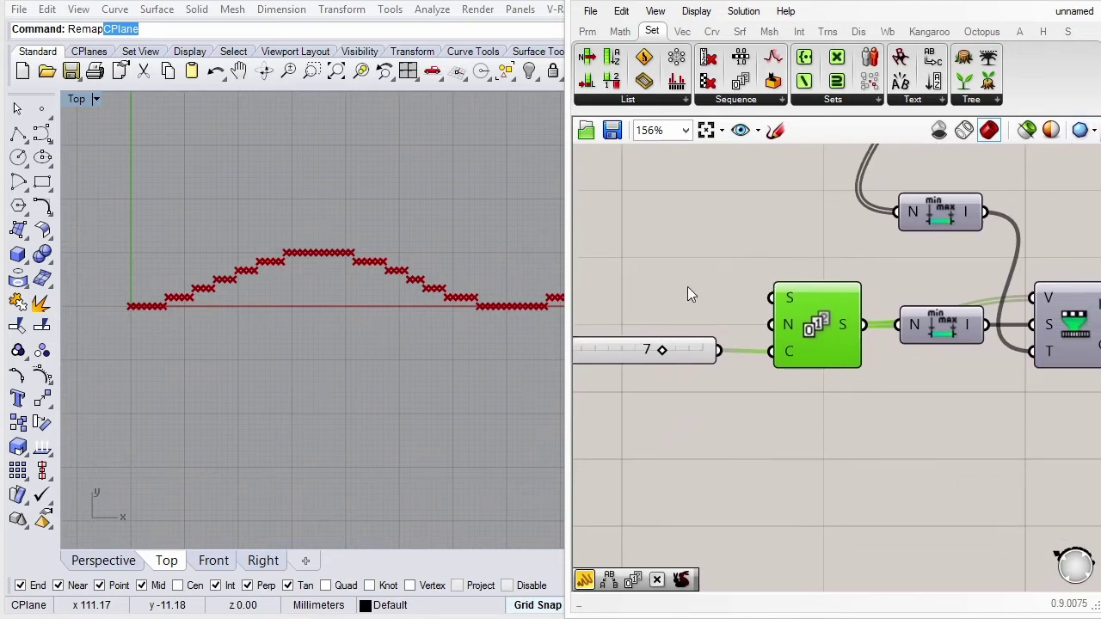
pyautogui.moveTo(847, 243); pyautogui.dragTo(858, 239, button='right')
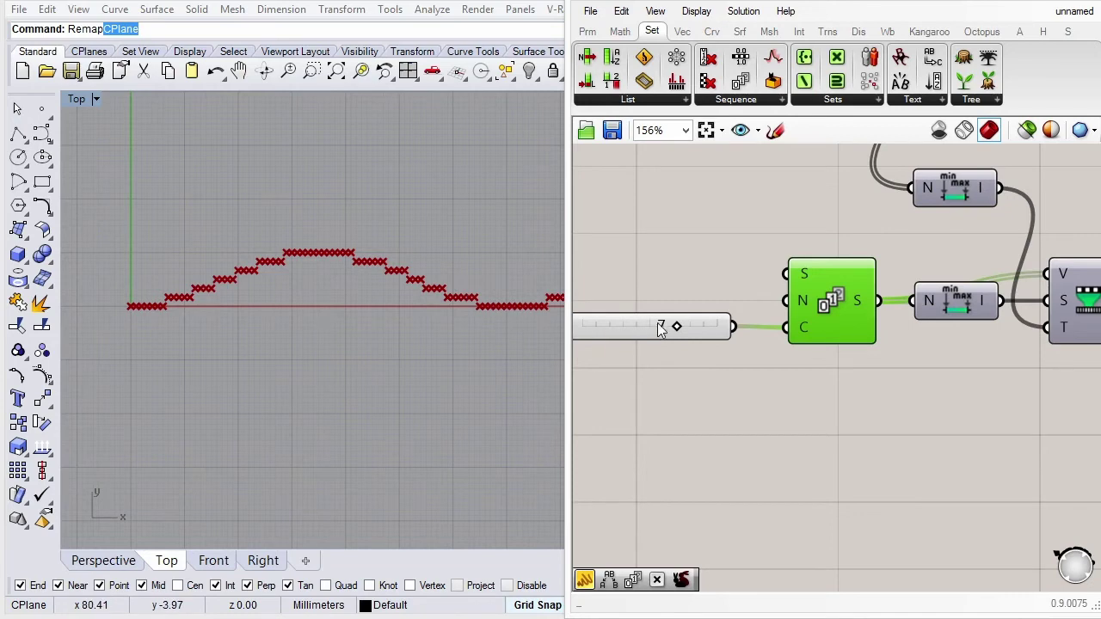
pyautogui.moveTo(751, 243)
pyautogui.mouseDown(button='right')
pyautogui.moveTo(676, 301)
pyautogui.moveTo(696, 295)
pyautogui.mouseUp(button='right')
pyautogui.scroll(-2, 676, 302)
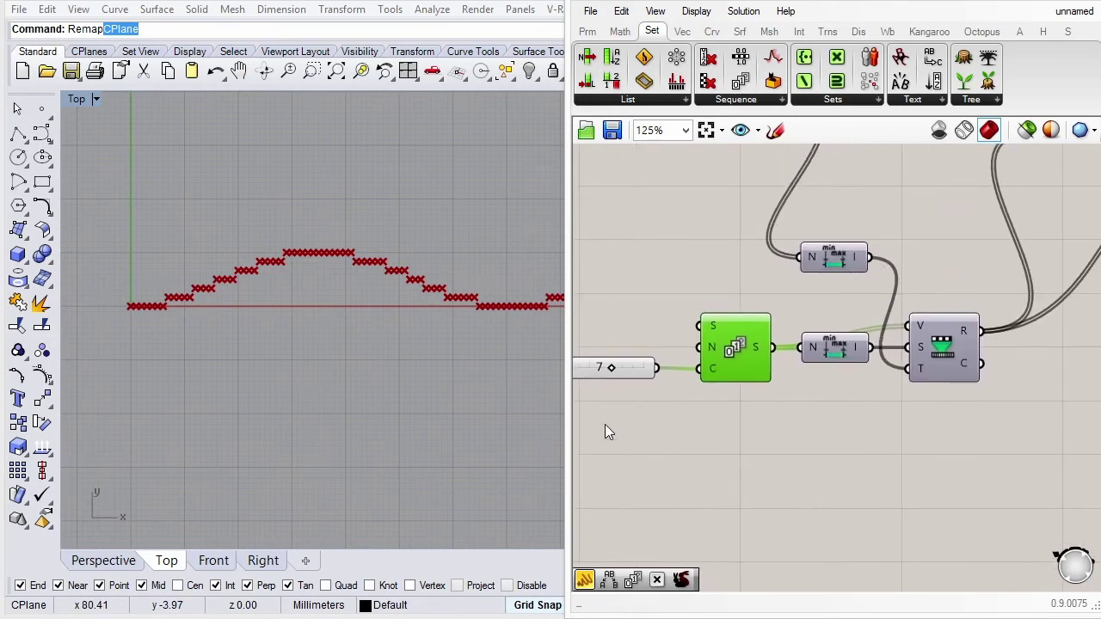
pyautogui.scroll(3, 753, 332)
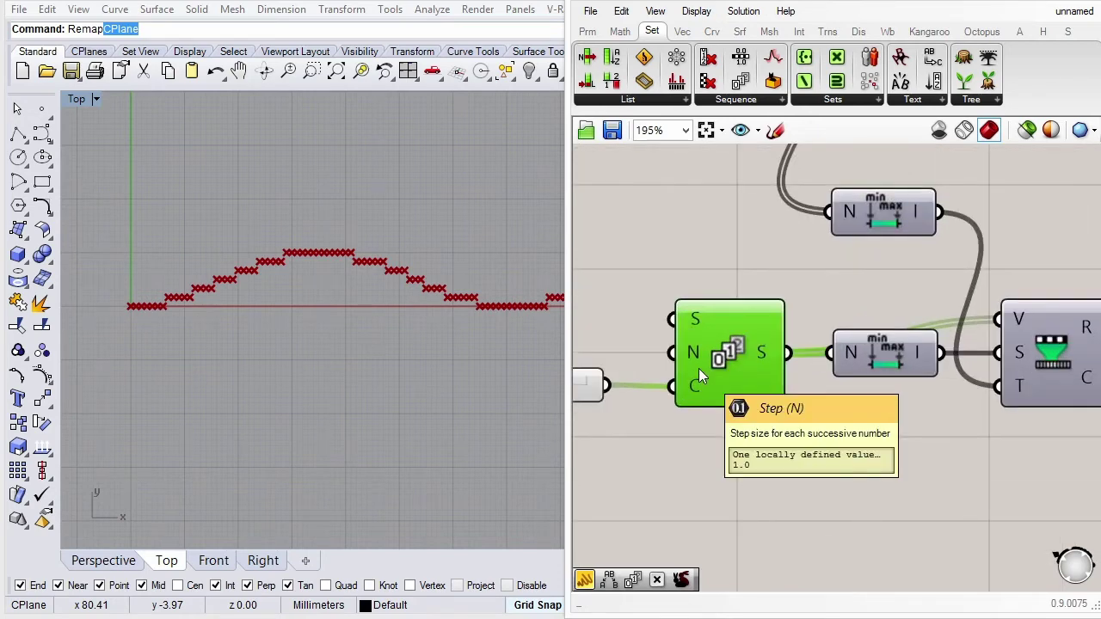
pyautogui.scroll(-1, 698, 368)
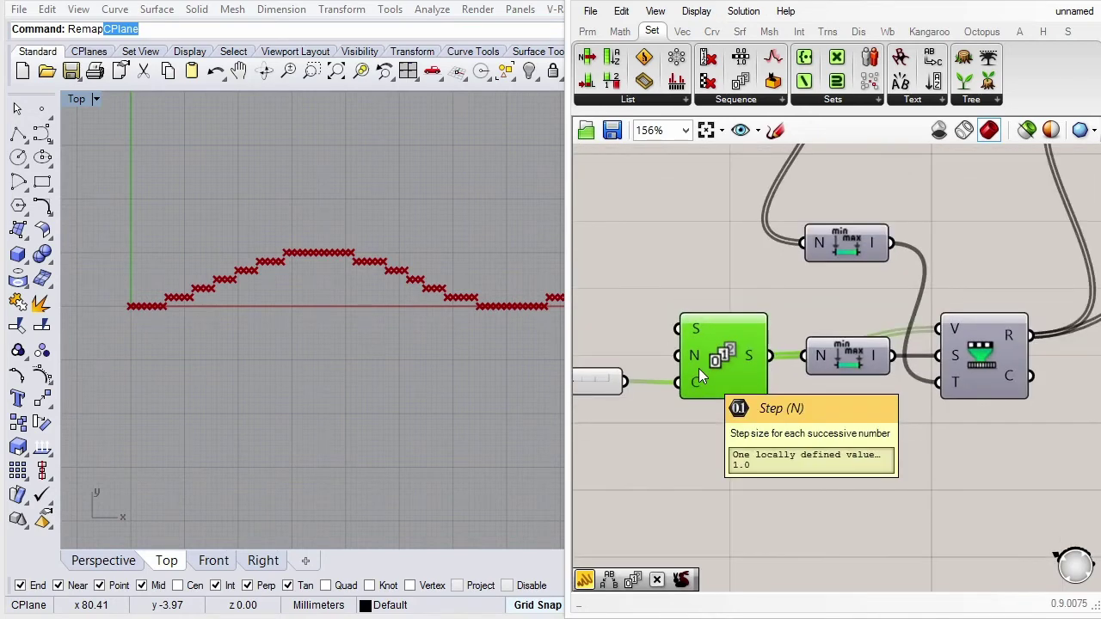
pyautogui.scroll(-1, 698, 368)
pyautogui.scroll(-2, 698, 368)
pyautogui.scroll(-3, 699, 368)
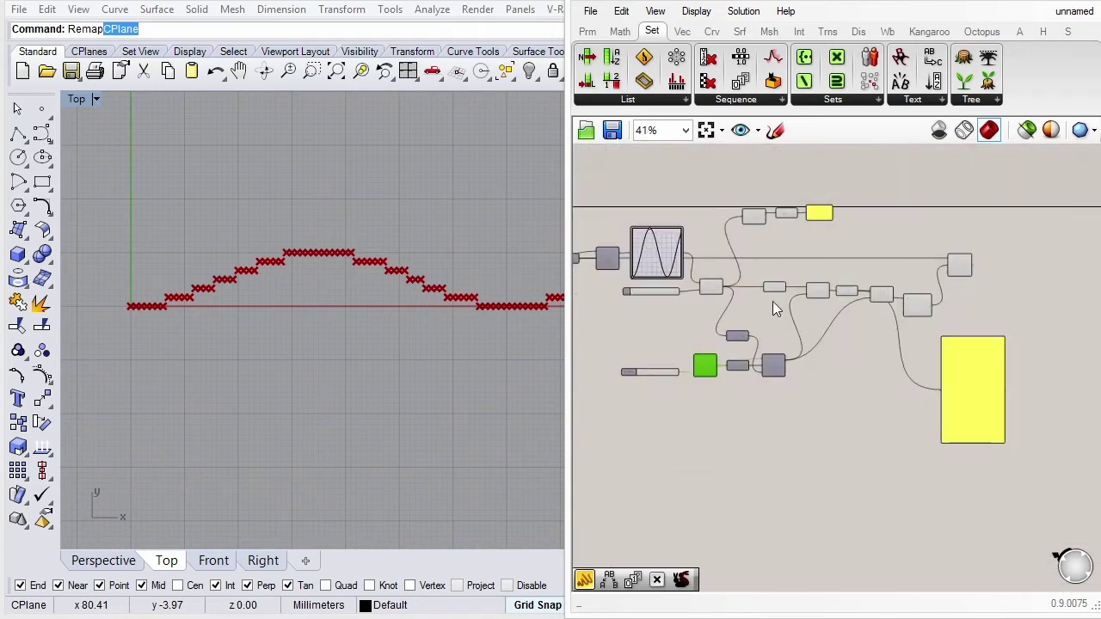
pyautogui.scroll(2, 897, 239)
pyautogui.scroll(1, 898, 240)
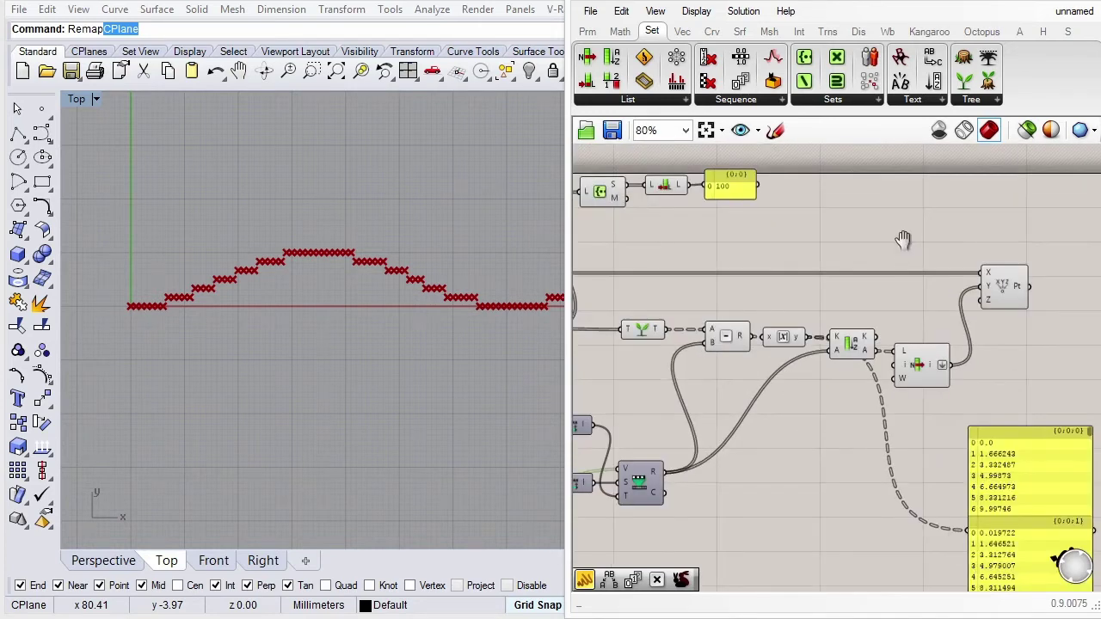
pyautogui.moveTo(898, 239); pyautogui.dragTo(912, 250, button='right')
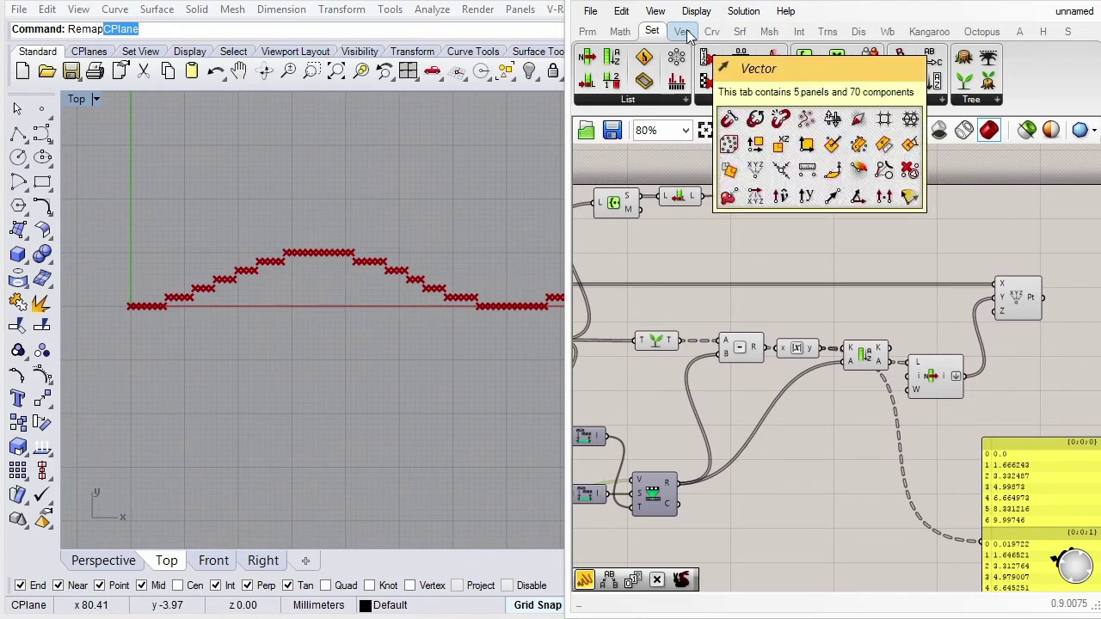
# Add a Create Set component fed by the List Item values.
pyautogui.moveTo(803, 62); pyautogui.dragTo(920, 211)
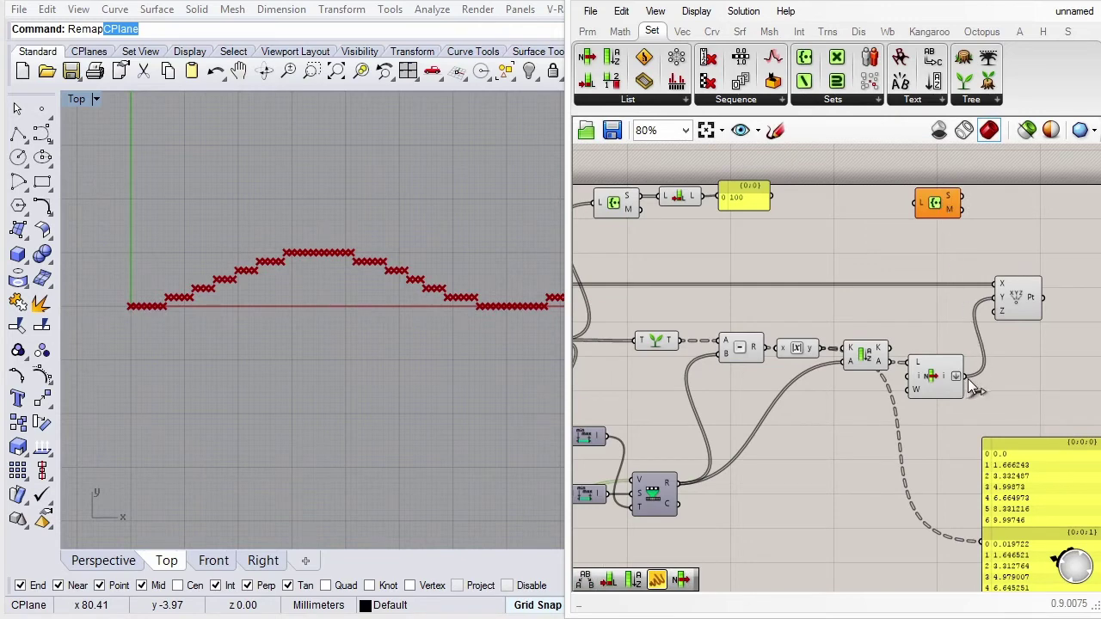
pyautogui.moveTo(966, 377); pyautogui.dragTo(919, 205)
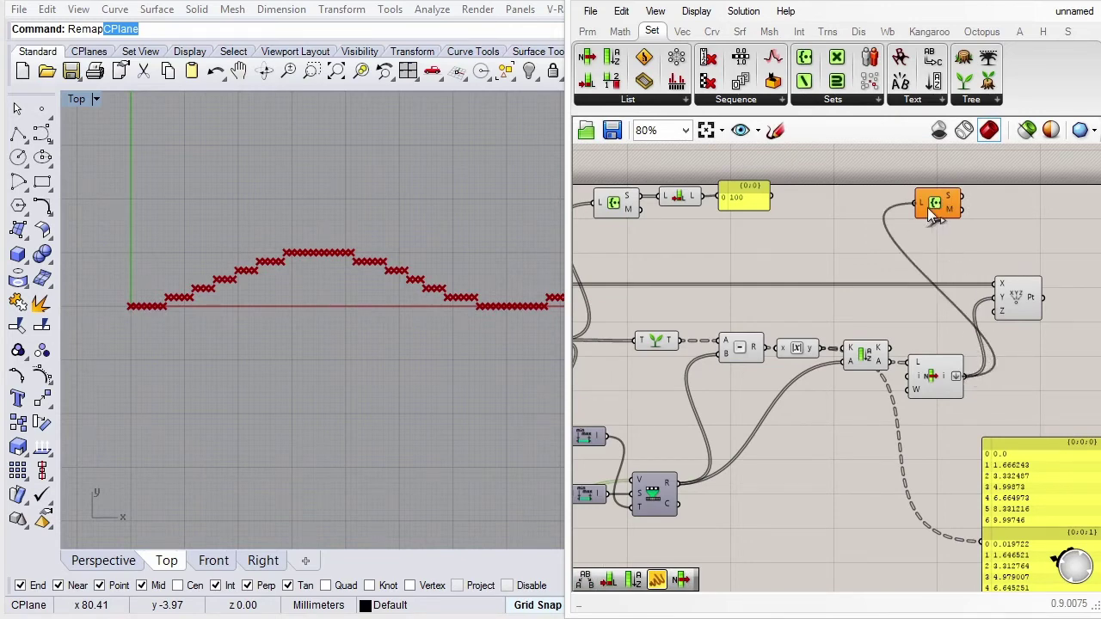
pyautogui.moveTo(933, 215); pyautogui.dragTo(938, 209)
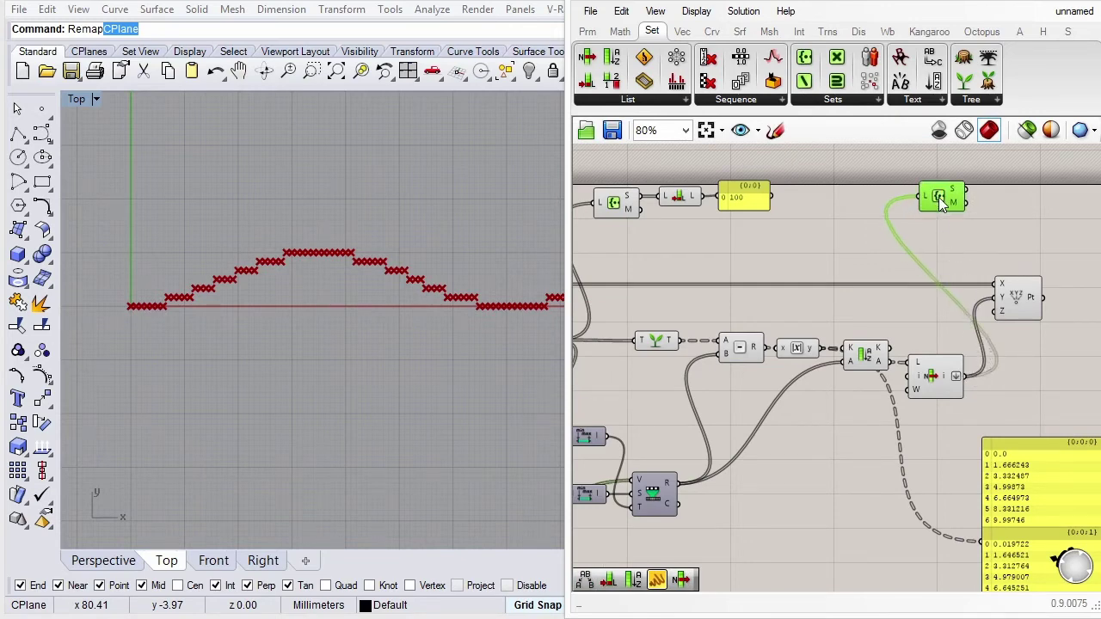
pyautogui.moveTo(848, 230); pyautogui.dragTo(774, 262, button='right')
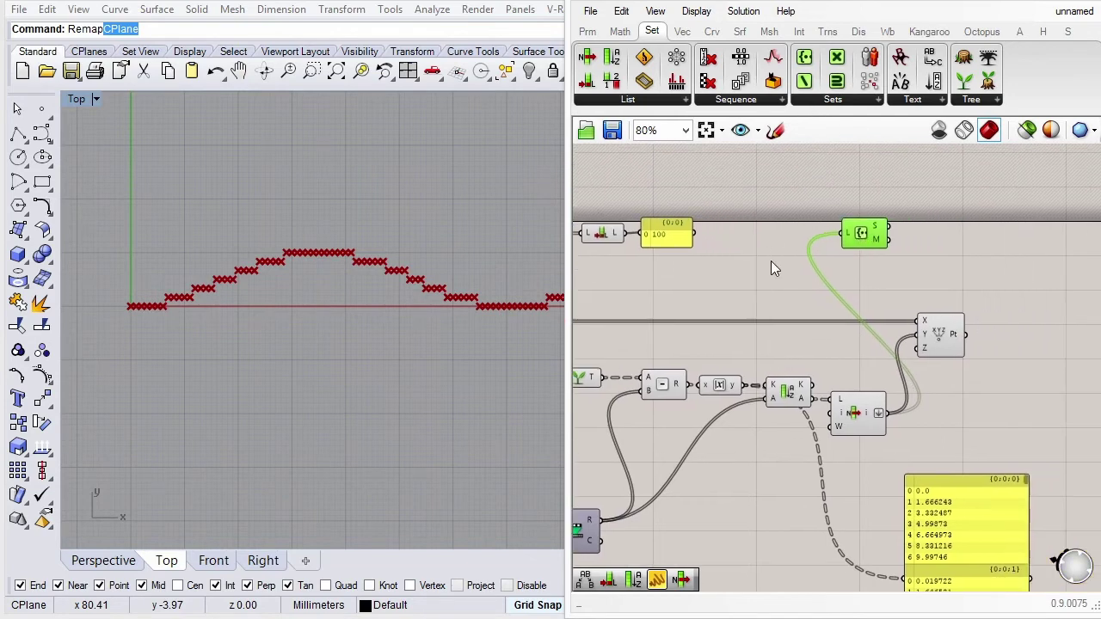
pyautogui.scroll(2, 885, 258)
pyautogui.moveTo(859, 222); pyautogui.dragTo(860, 229)
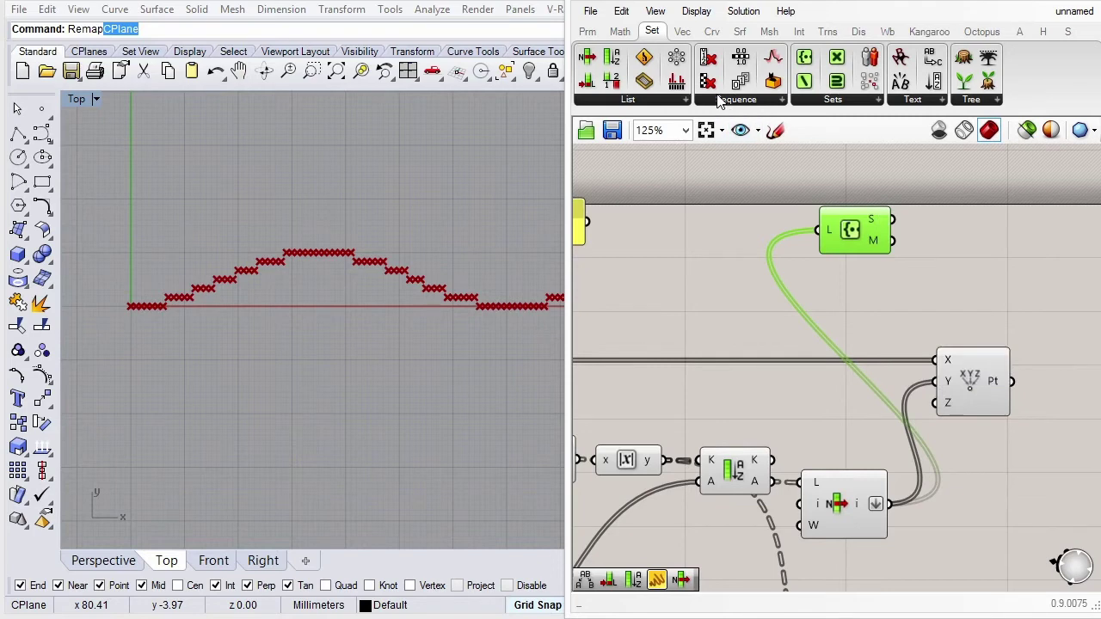
# Add a second Construct Point whose Y input takes the set's distinct level values.
pyautogui.click(682, 32)
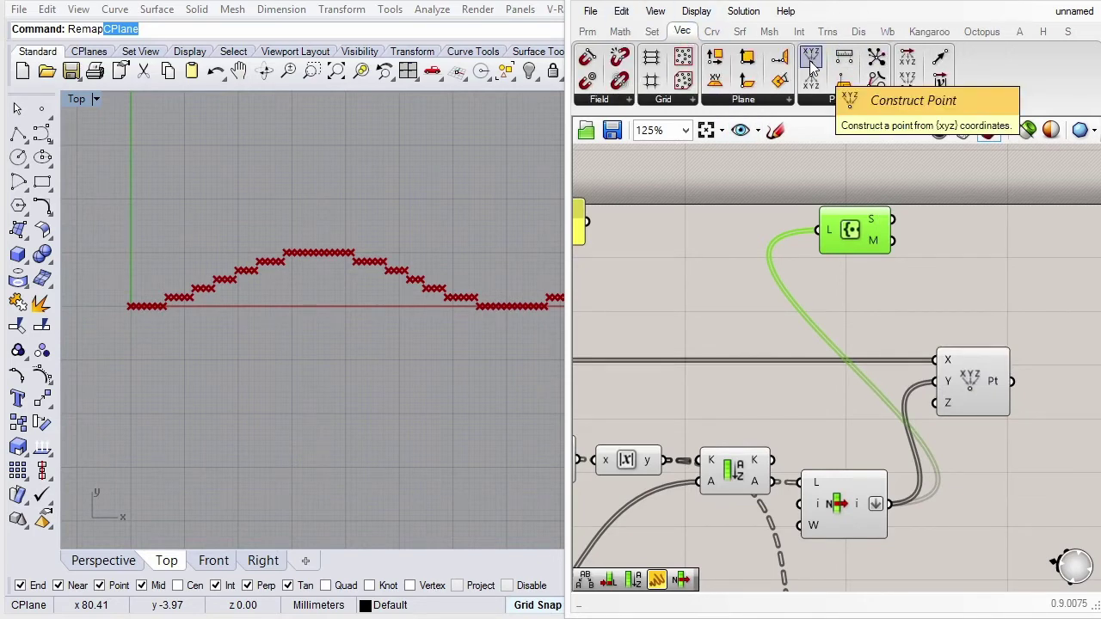
pyautogui.moveTo(811, 69); pyautogui.dragTo(966, 213)
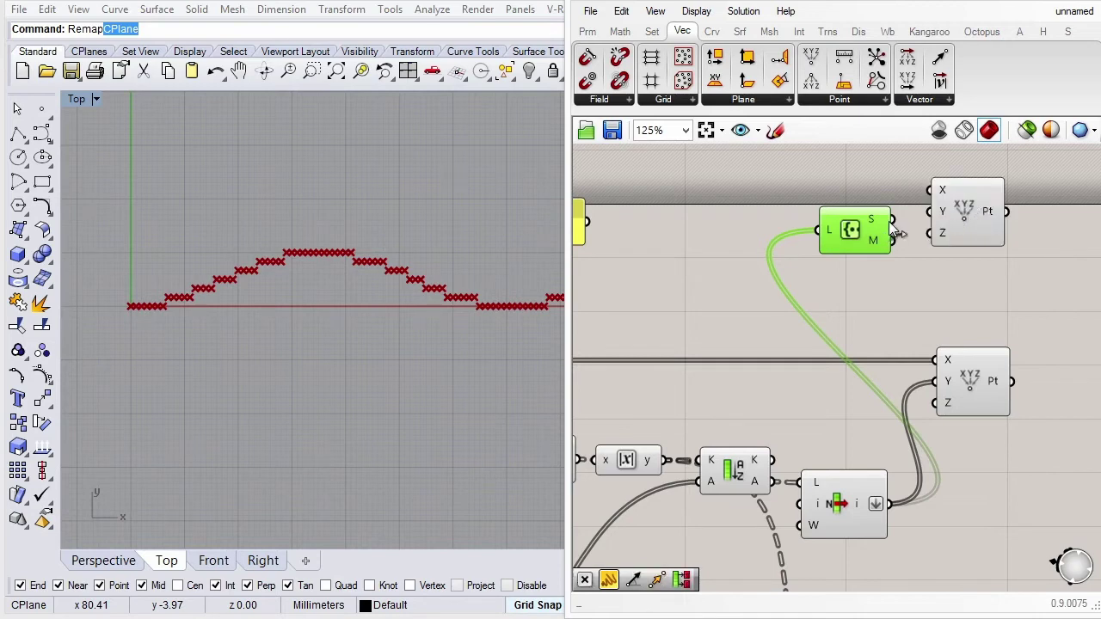
pyautogui.moveTo(892, 220); pyautogui.dragTo(965, 215)
pyautogui.click(979, 207)
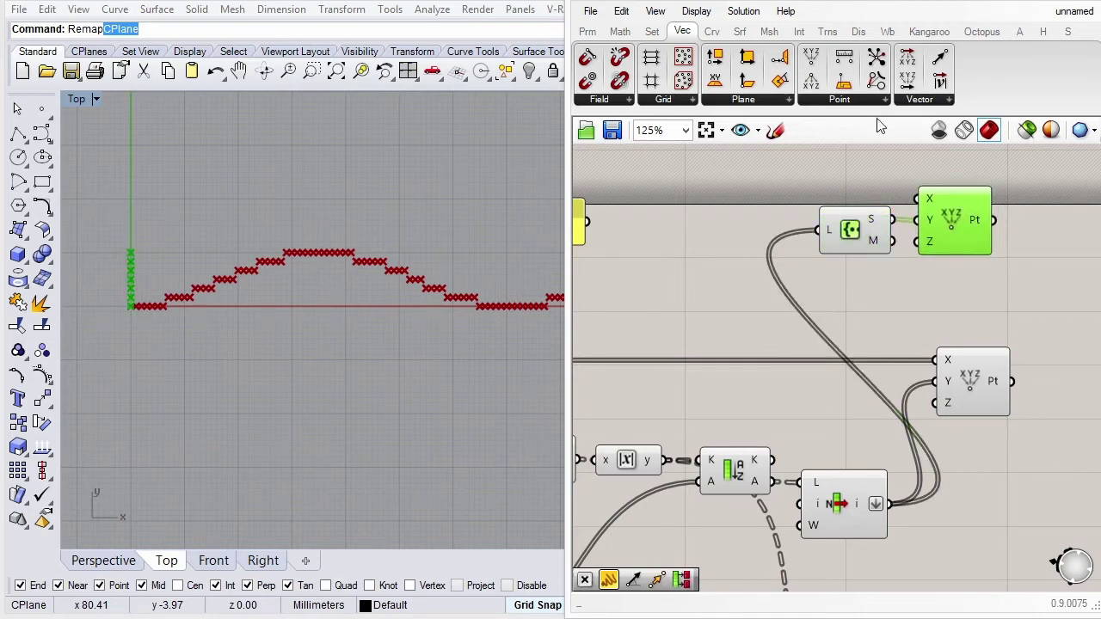
# Place a Line SDL component below the new point constructor.
pyautogui.click(713, 34)
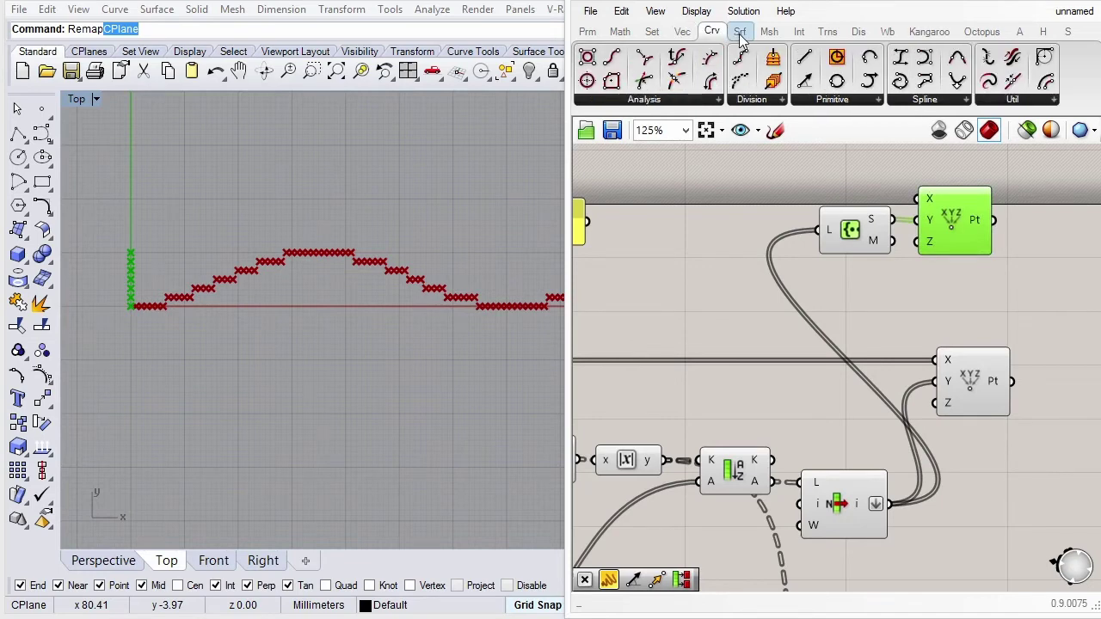
pyautogui.moveTo(805, 83); pyautogui.dragTo(881, 157)
pyautogui.moveTo(939, 290); pyautogui.dragTo(936, 287)
pyautogui.click(956, 297)
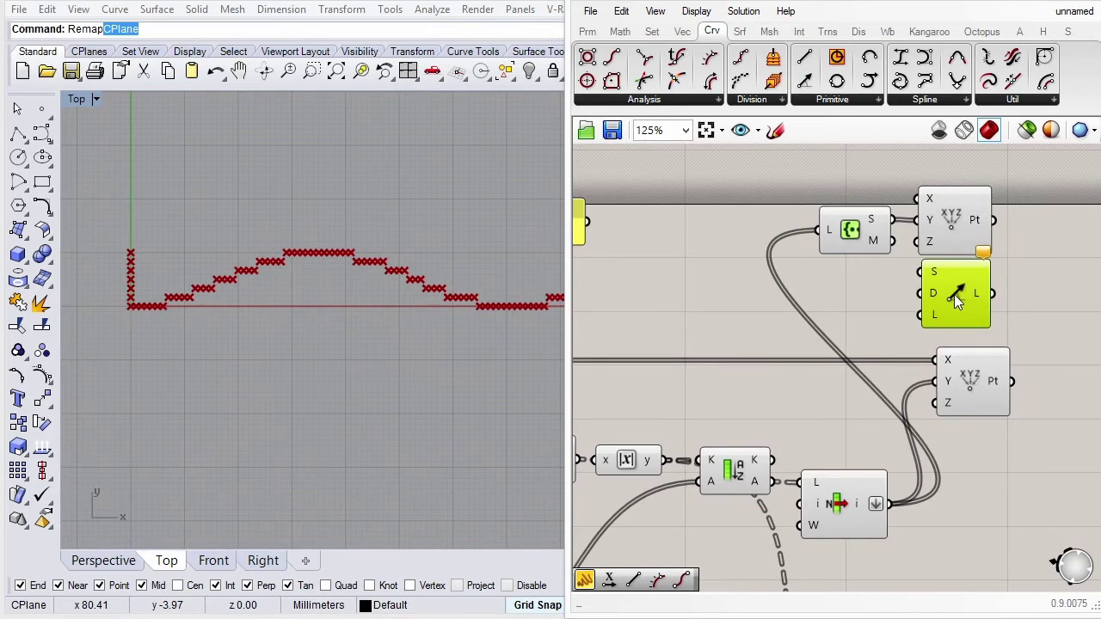
# Add a Unit X vector component, discarding an accidentally placed Unit Z.
pyautogui.click(588, 31)
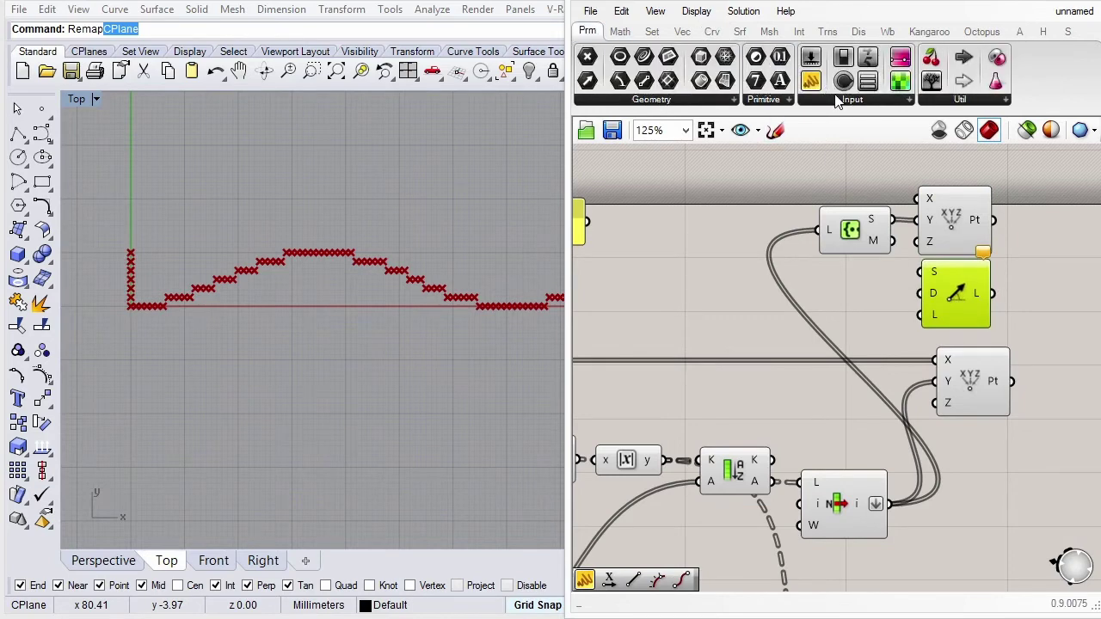
pyautogui.click(682, 31)
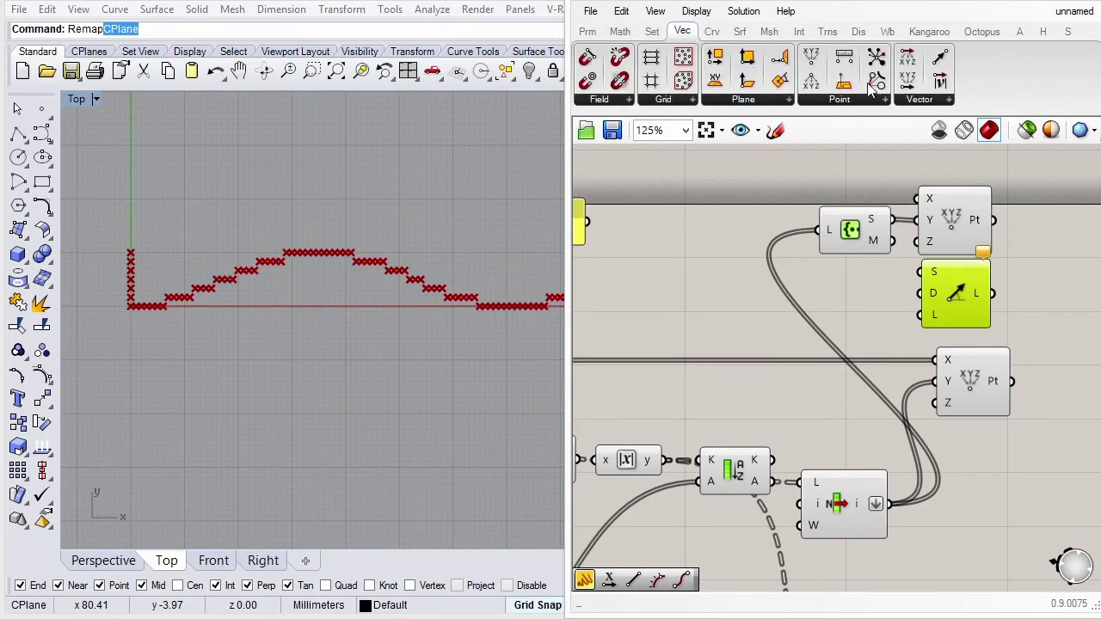
pyautogui.click(919, 100)
pyautogui.moveTo(946, 249); pyautogui.dragTo(835, 286)
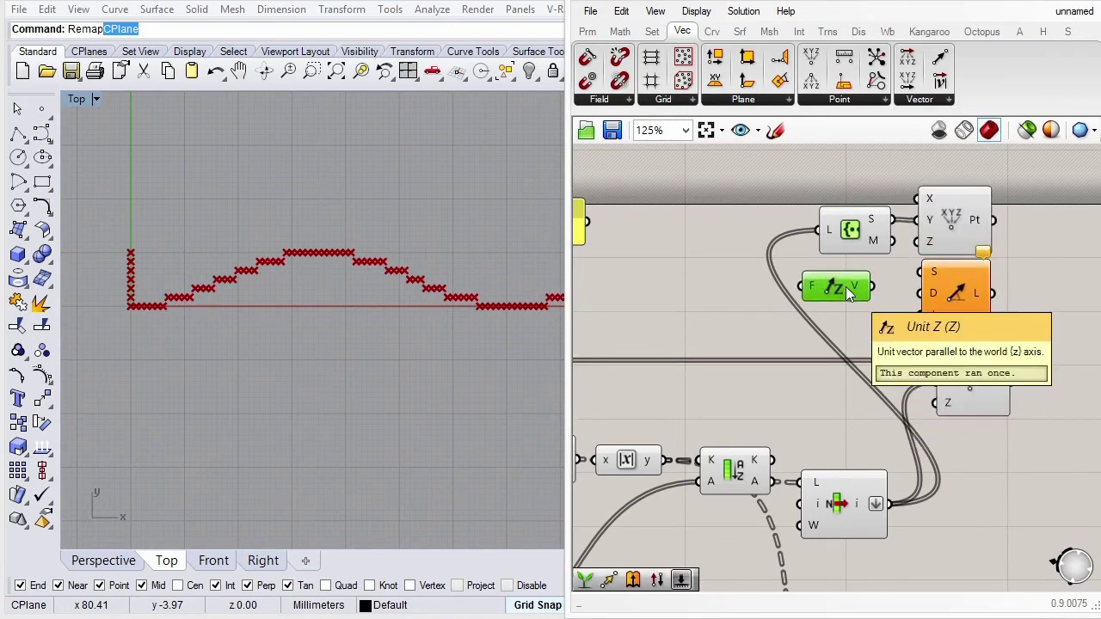
pyautogui.press('Delete')
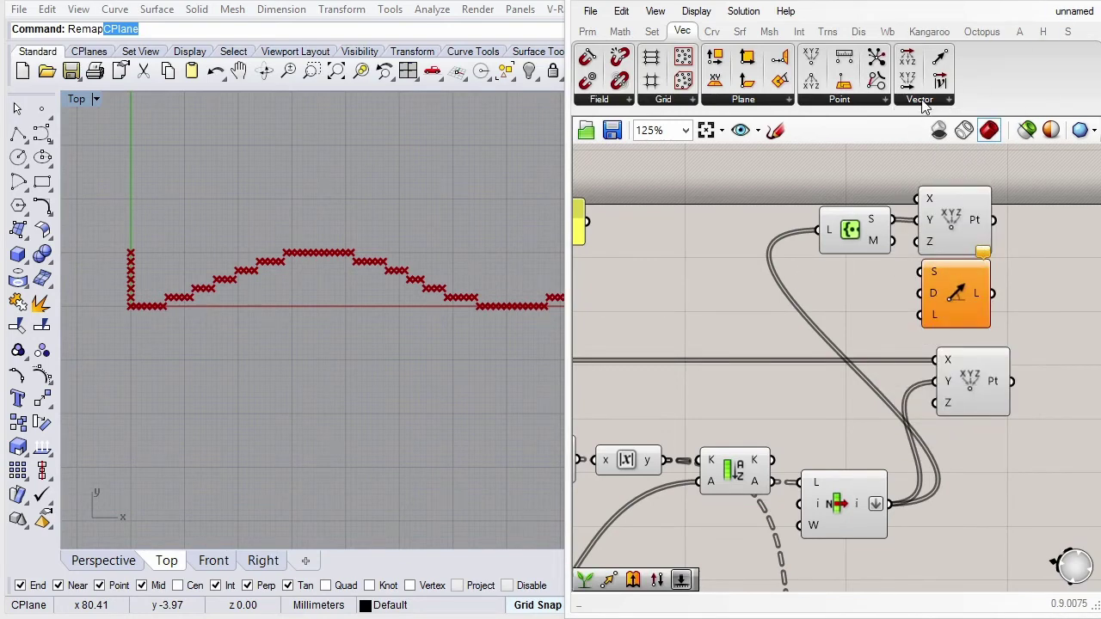
pyautogui.click(922, 101)
pyautogui.moveTo(946, 210)
pyautogui.mouseDown()
pyautogui.moveTo(830, 288)
pyautogui.moveTo(919, 295)
pyautogui.mouseUp()
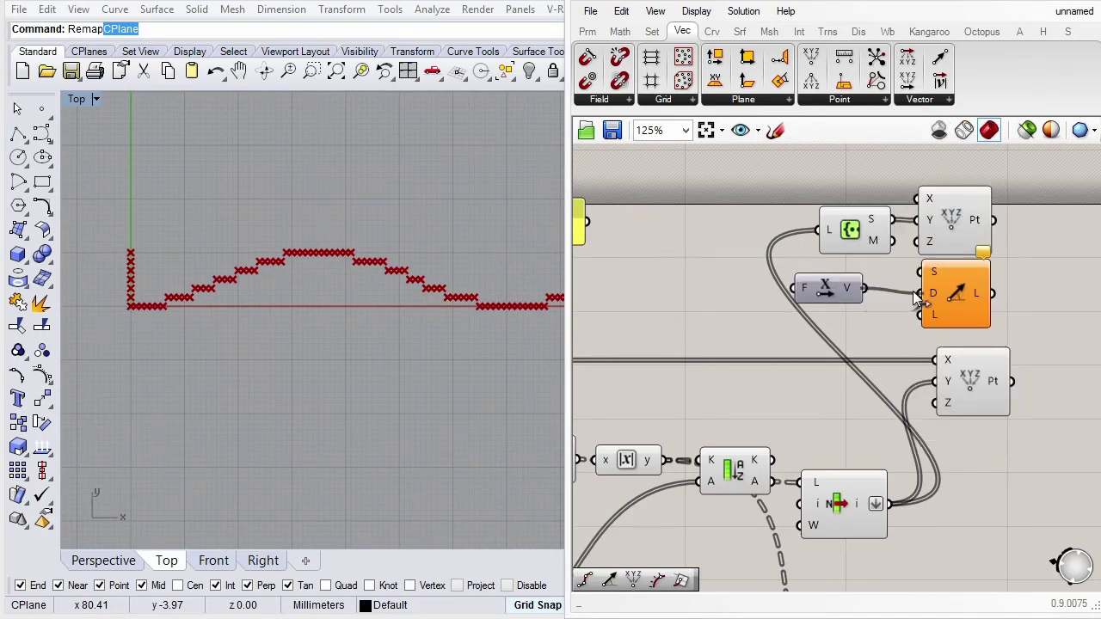
# Give the line a fixed length via Set Number and wire the level points into its start S.
pyautogui.rightClick(934, 316)
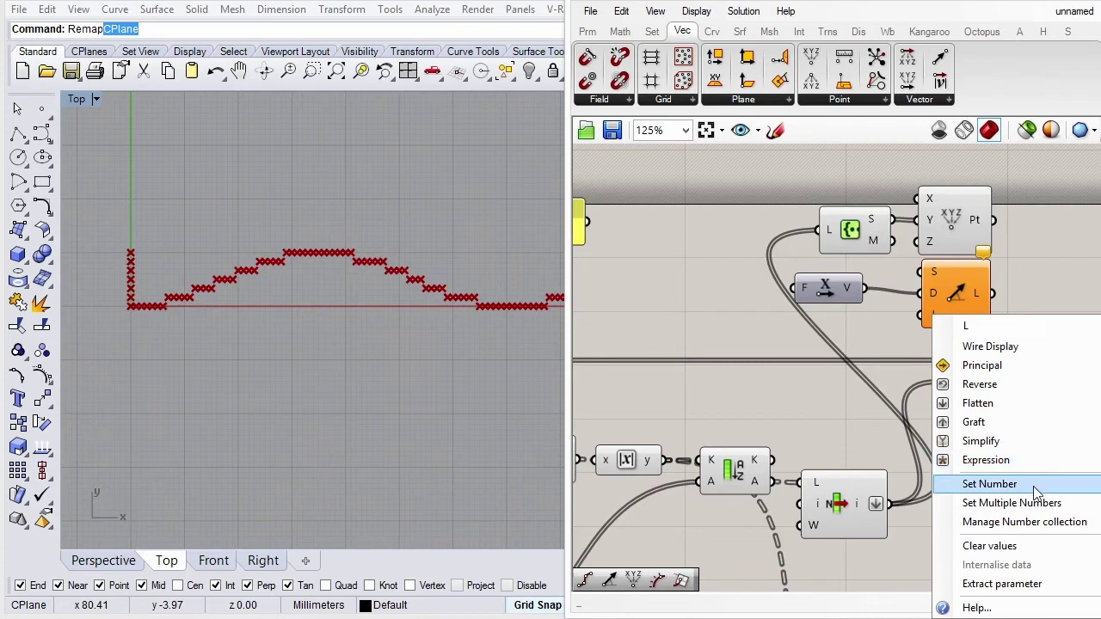
pyautogui.click(989, 483)
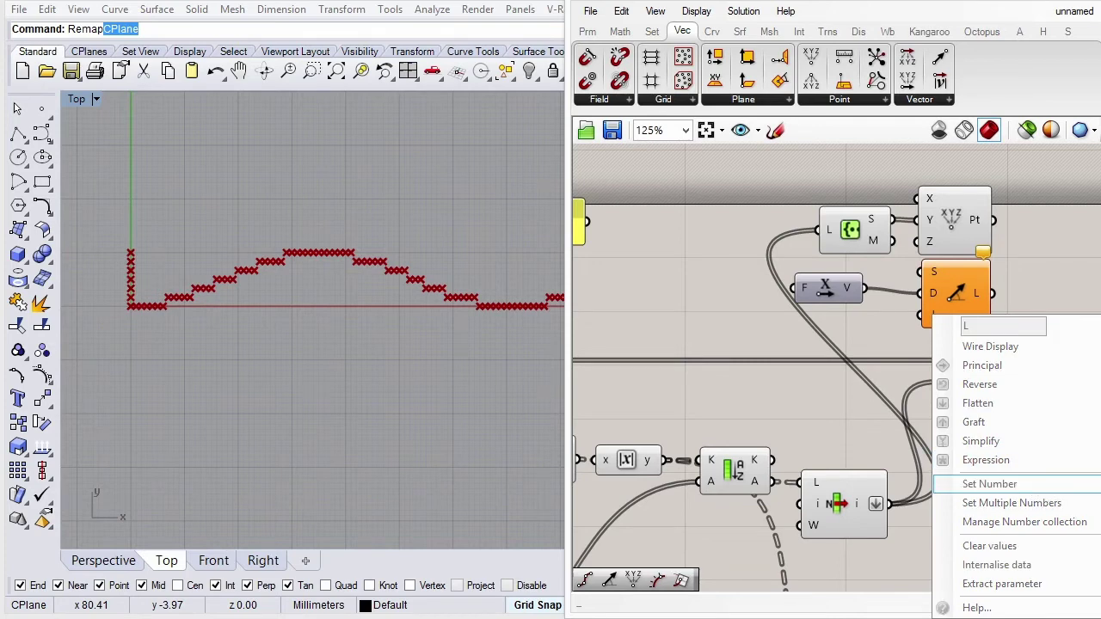
pyautogui.click(1089, 415)
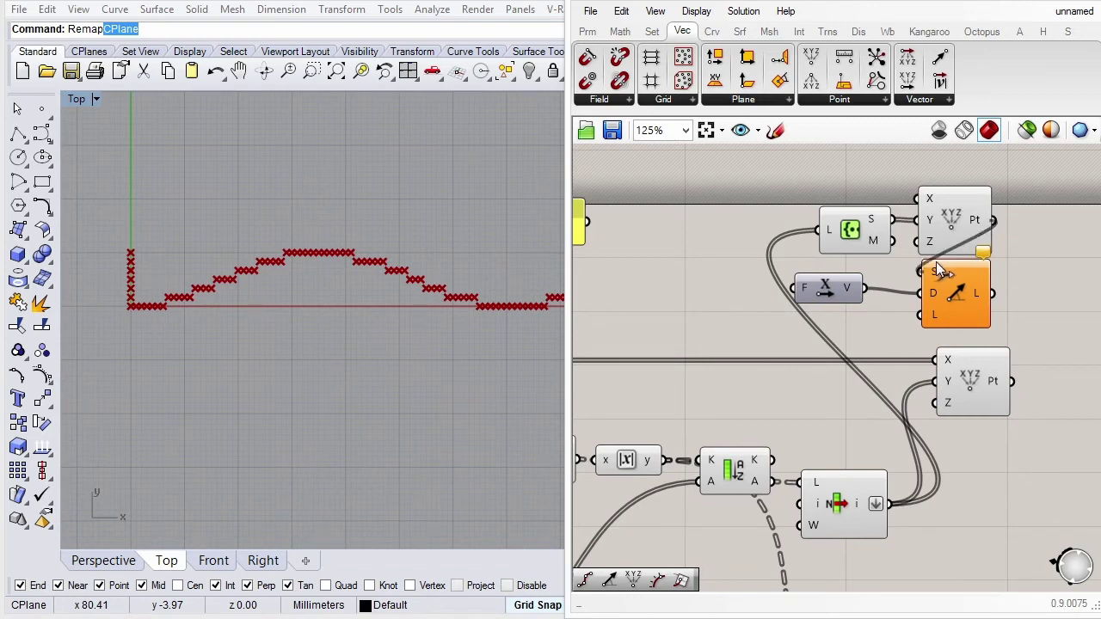
pyautogui.moveTo(991, 220)
pyautogui.mouseDown()
pyautogui.moveTo(922, 272)
pyautogui.moveTo(1039, 229)
pyautogui.mouseUp()
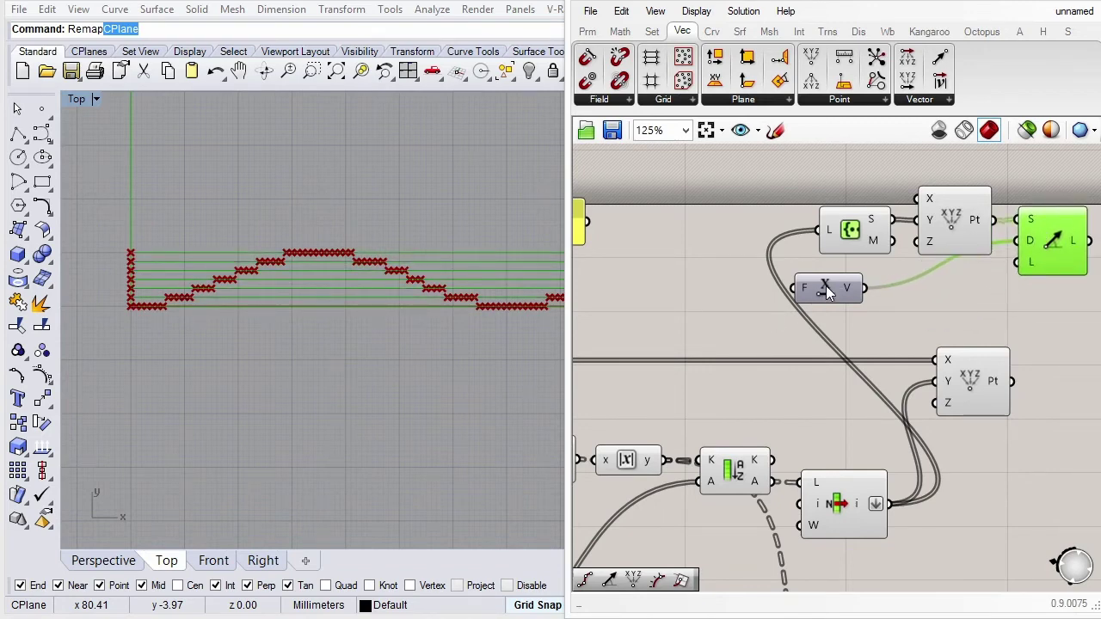
pyautogui.moveTo(825, 291); pyautogui.dragTo(954, 280)
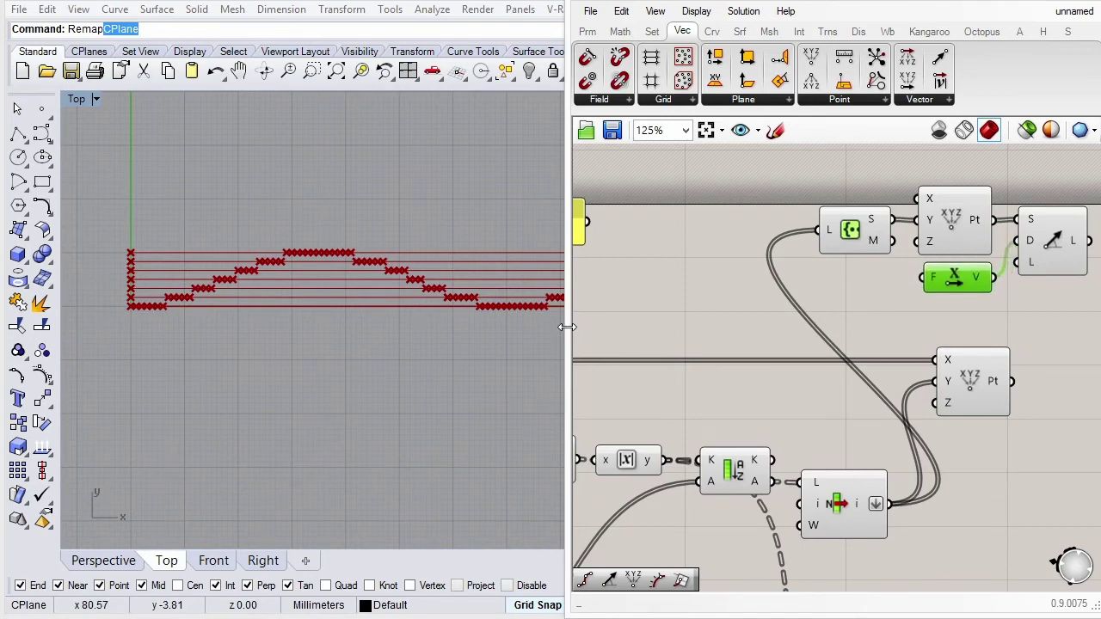
pyautogui.moveTo(567, 327); pyautogui.dragTo(778, 327)
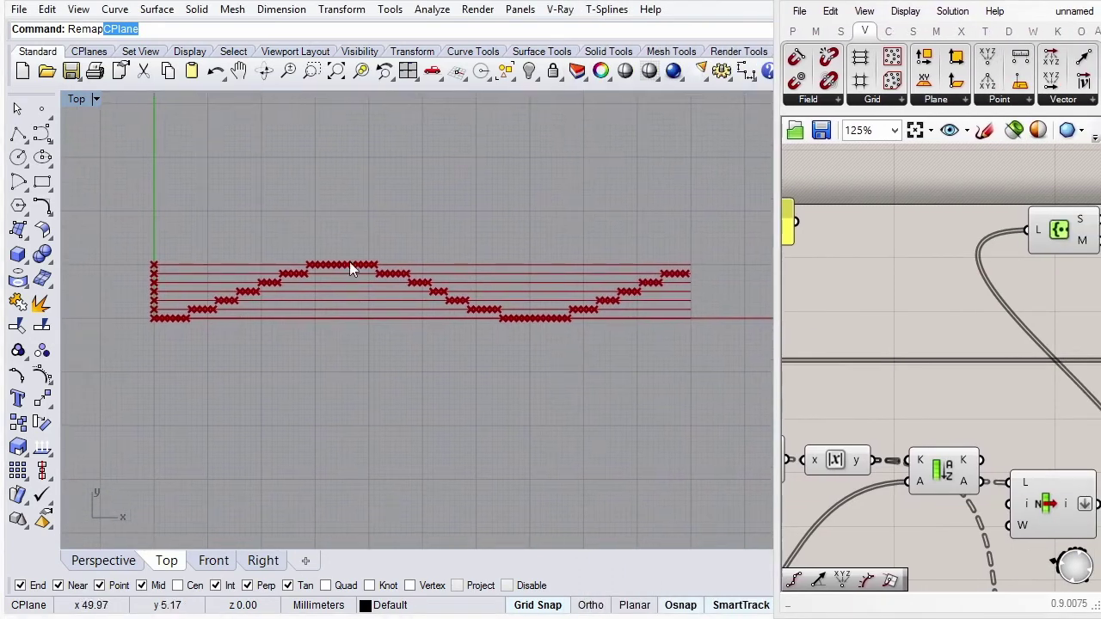
pyautogui.scroll(1, 195, 268)
pyautogui.scroll(1, 196, 270)
pyautogui.scroll(1, 120, 320)
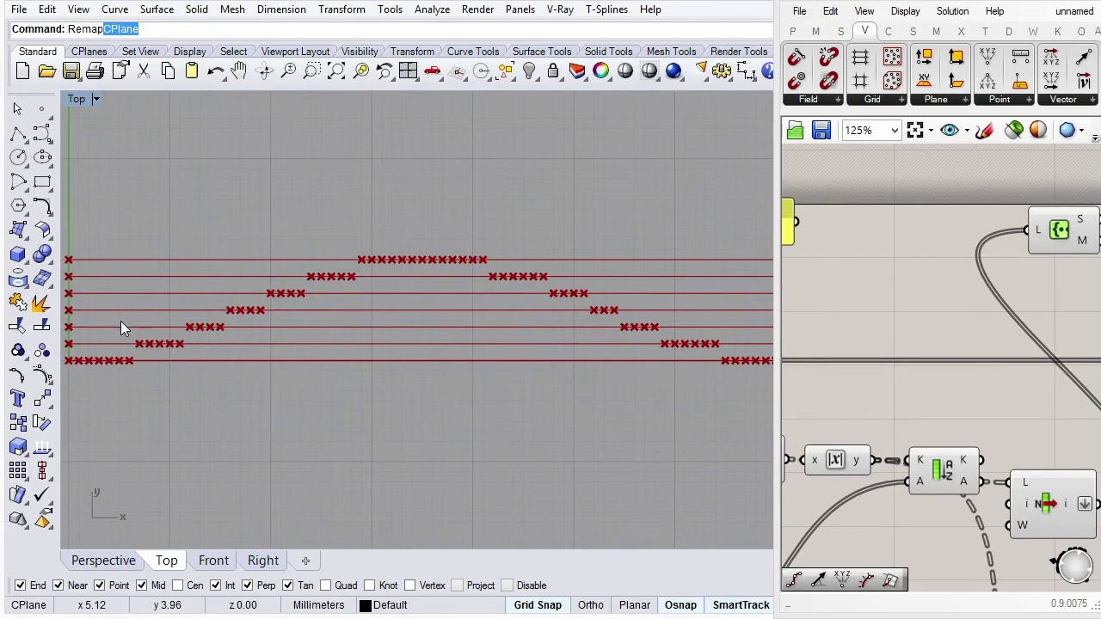
pyautogui.scroll(2, 111, 308)
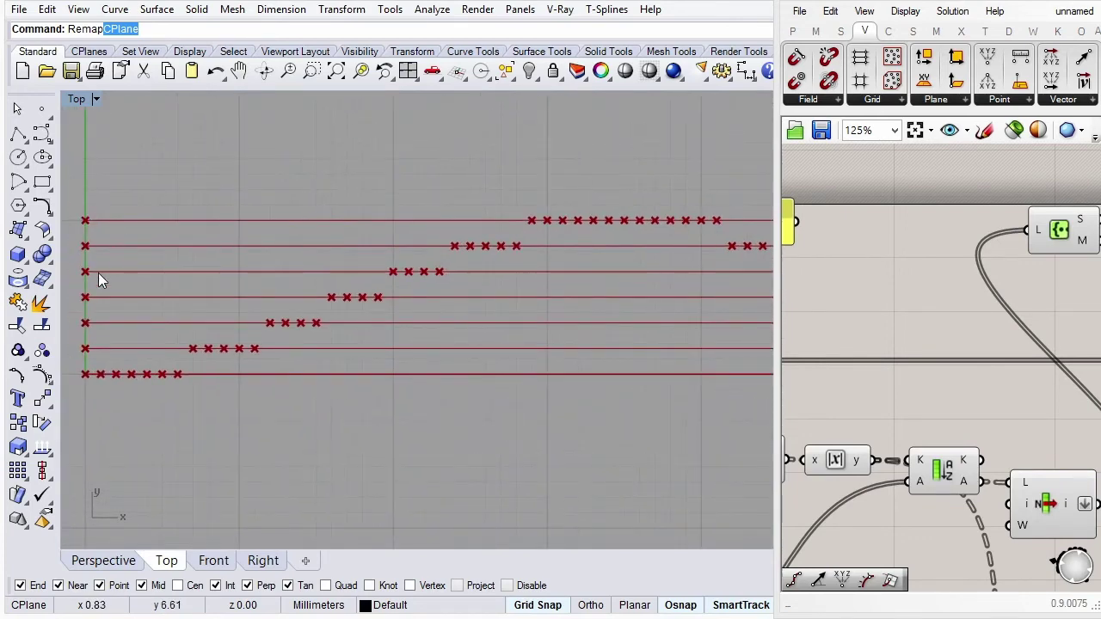
pyautogui.scroll(-4, 935, 275)
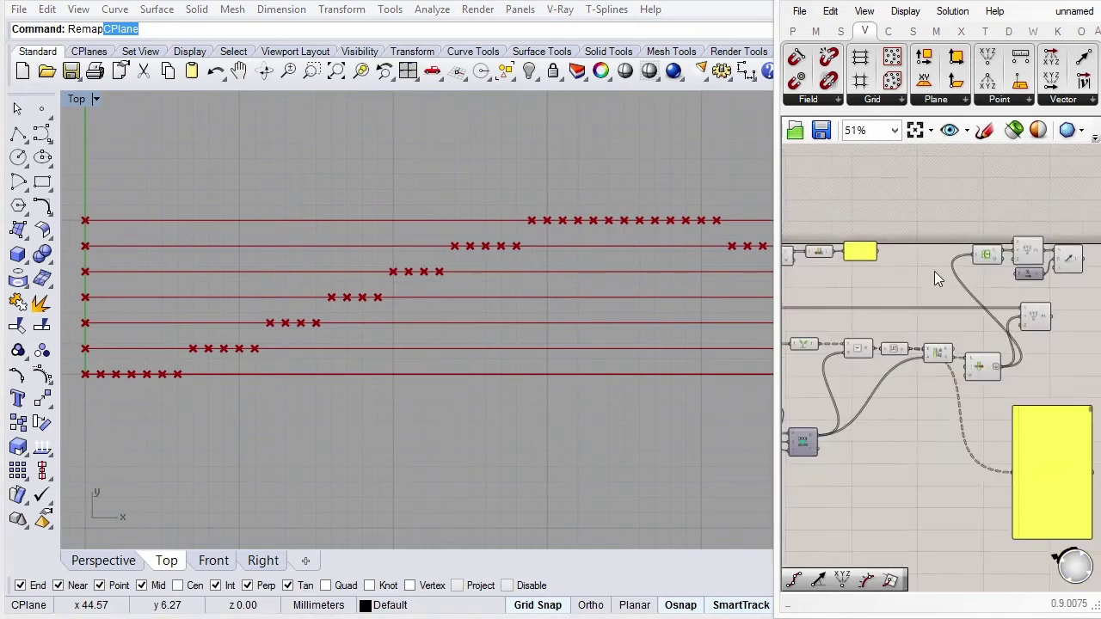
pyautogui.moveTo(778, 279); pyautogui.dragTo(668, 279)
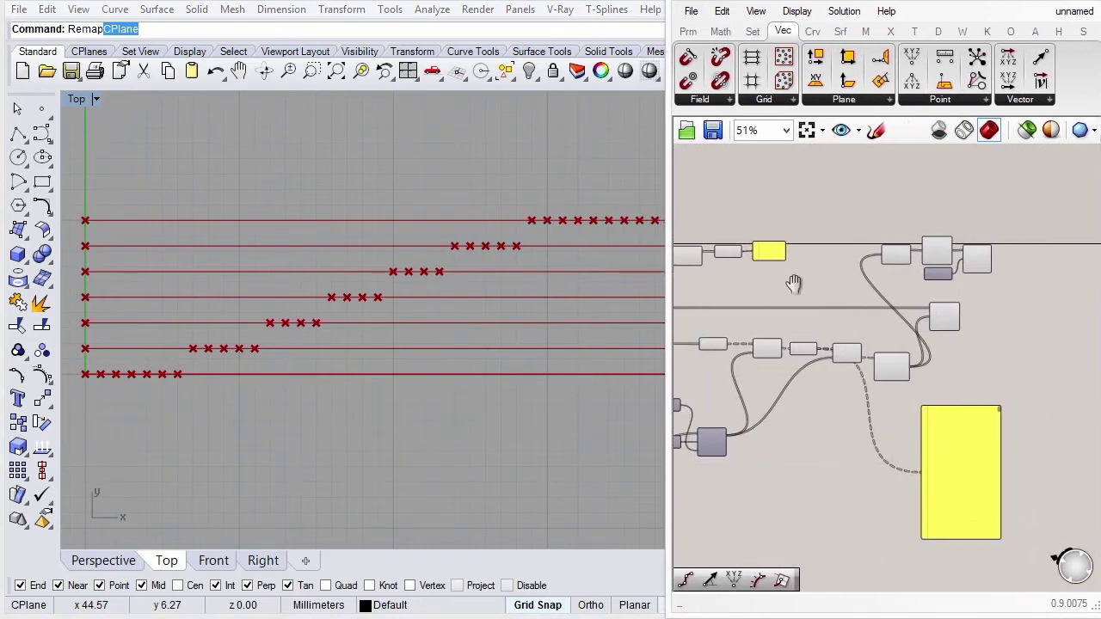
pyautogui.scroll(3, 791, 283)
pyautogui.scroll(-1, 1029, 251)
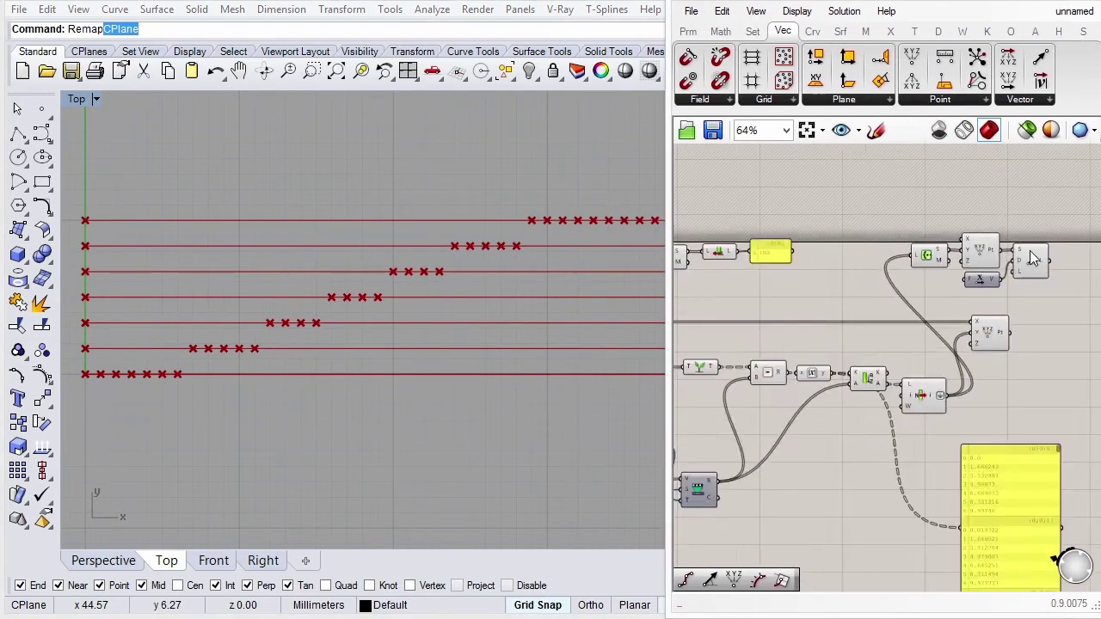
pyautogui.scroll(-2, 1029, 251)
pyautogui.scroll(3, 708, 344)
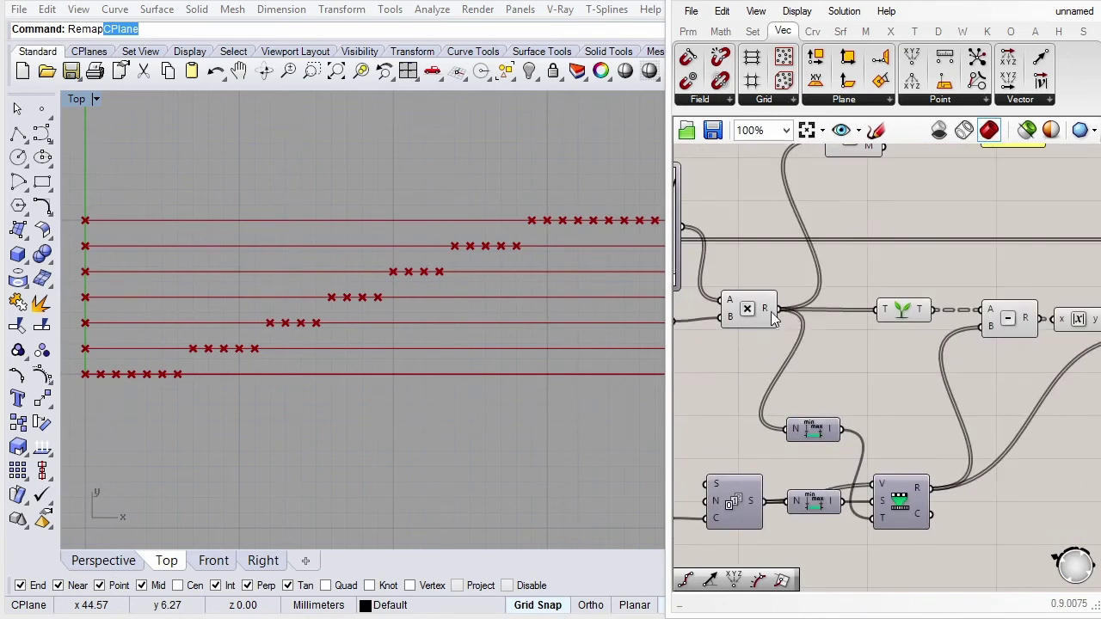
pyautogui.scroll(-1, 708, 342)
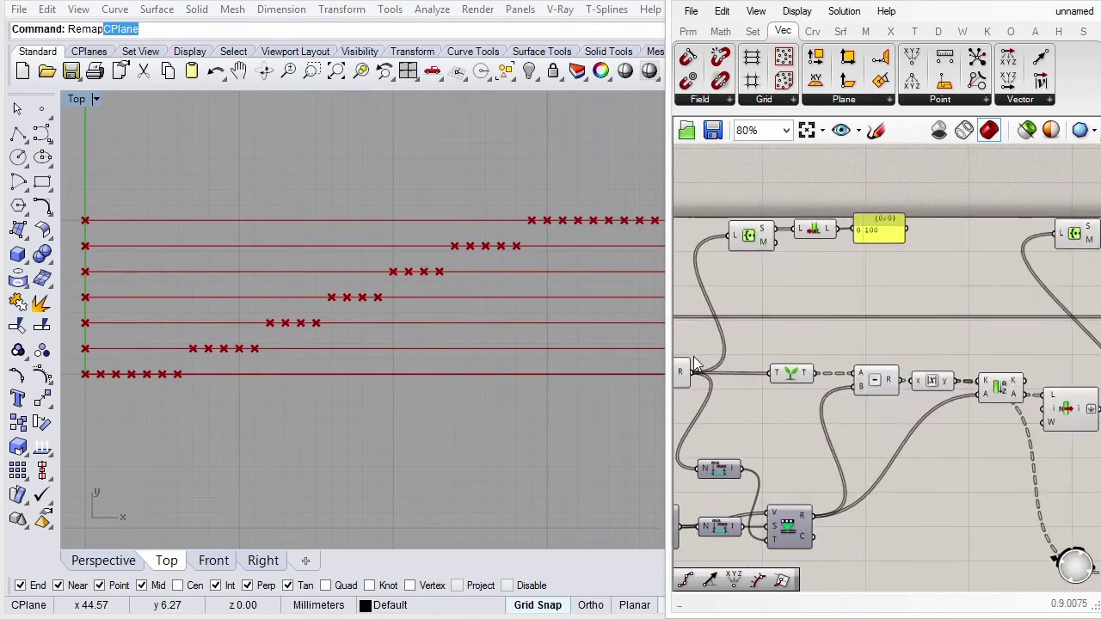
pyautogui.scroll(-1, 687, 377)
# Wire the Multiplication R output into the top-right List Item input.
pyautogui.moveTo(704, 375); pyautogui.dragTo(985, 258)
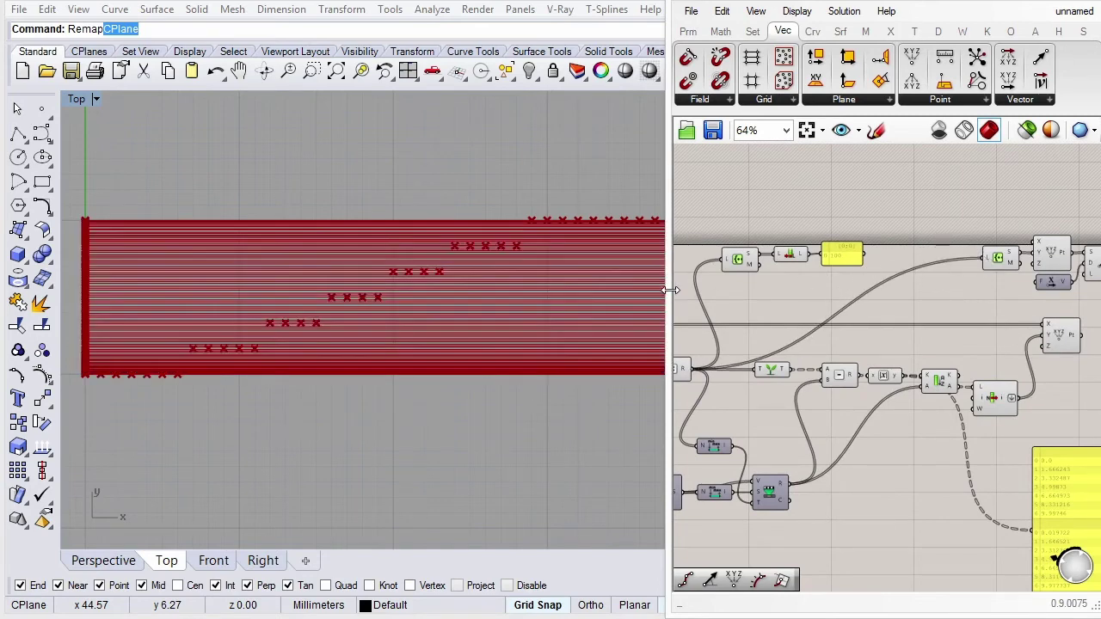
pyautogui.moveTo(669, 291); pyautogui.dragTo(805, 291)
pyautogui.scroll(1, 337, 287)
pyautogui.scroll(3, 336, 287)
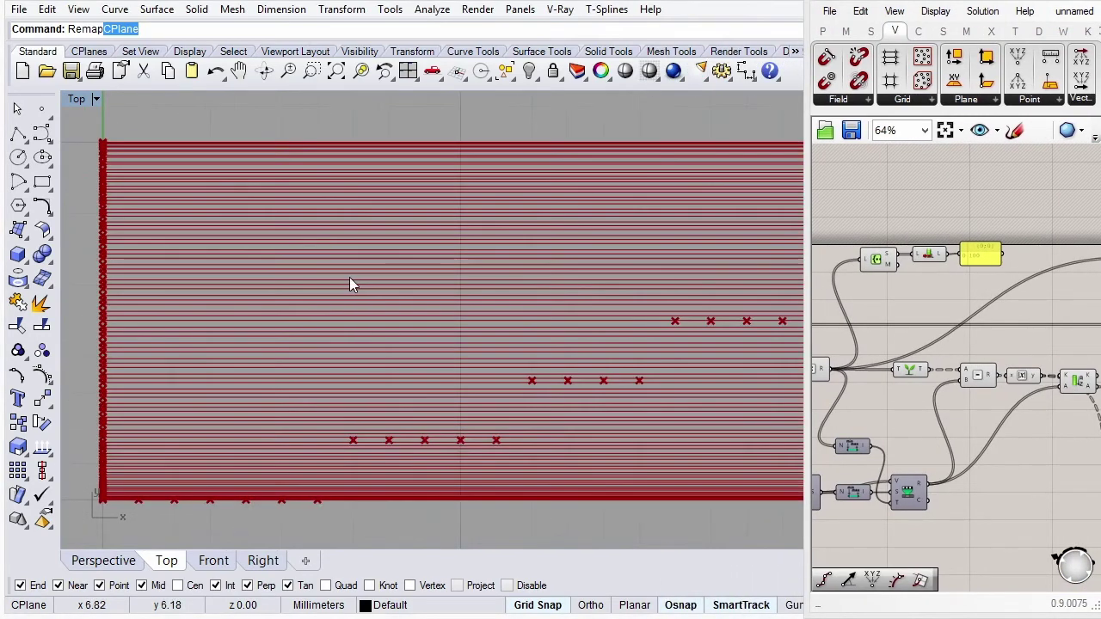
# Pan and zoom the Top viewport to inspect the dense red lines across the stepped points.
pyautogui.moveTo(350, 285)
pyautogui.mouseDown(button='right')
pyautogui.moveTo(364, 270)
pyautogui.moveTo(336, 256)
pyautogui.mouseUp(button='right')
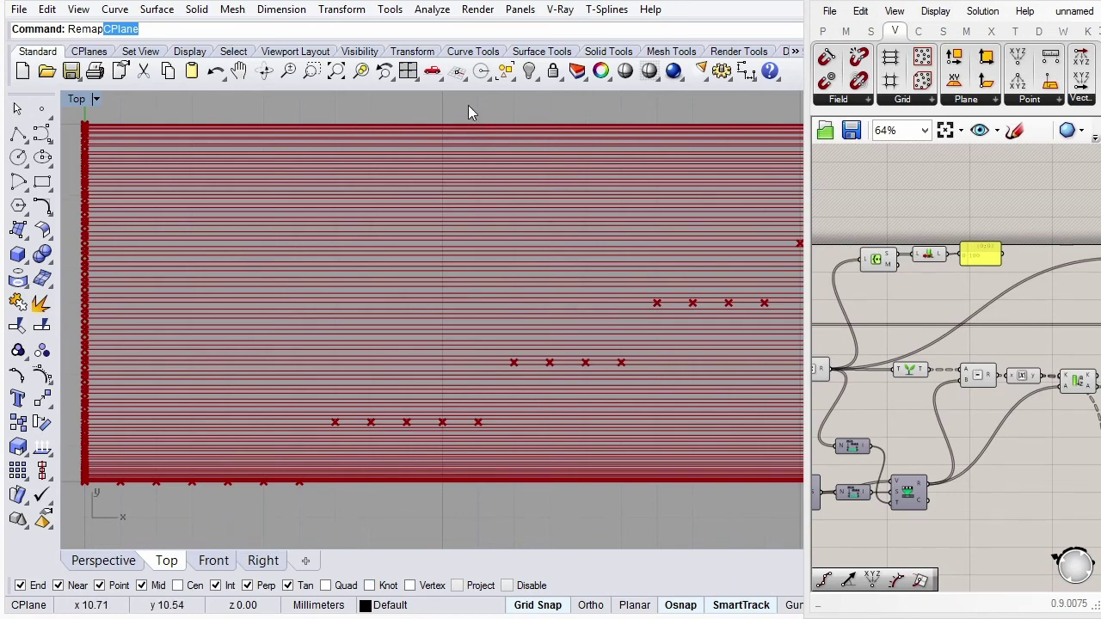
pyautogui.scroll(-3, 302, 253)
pyautogui.scroll(-1, 238, 360)
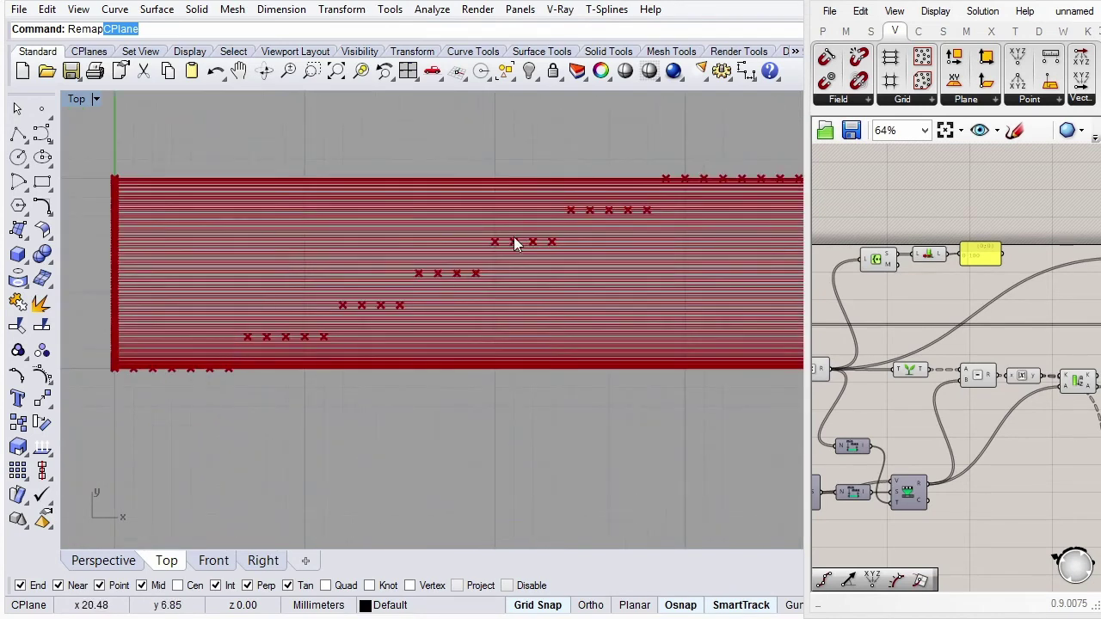
pyautogui.moveTo(670, 181); pyautogui.dragTo(427, 218, button='right')
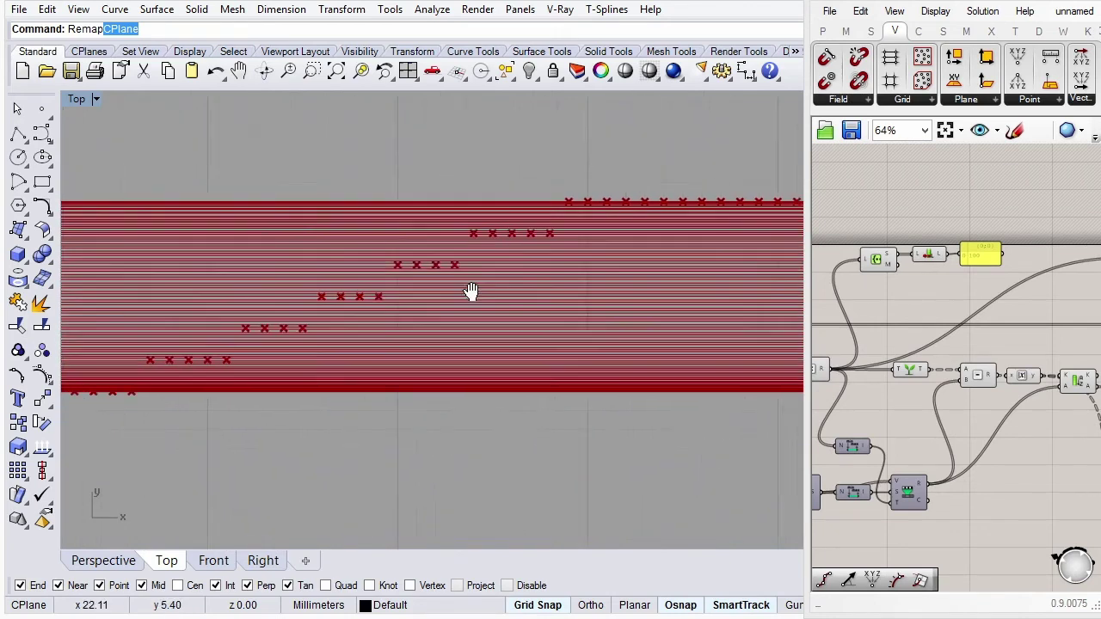
pyautogui.moveTo(400, 232); pyautogui.dragTo(547, 304, button='right')
pyautogui.scroll(2, 516, 296)
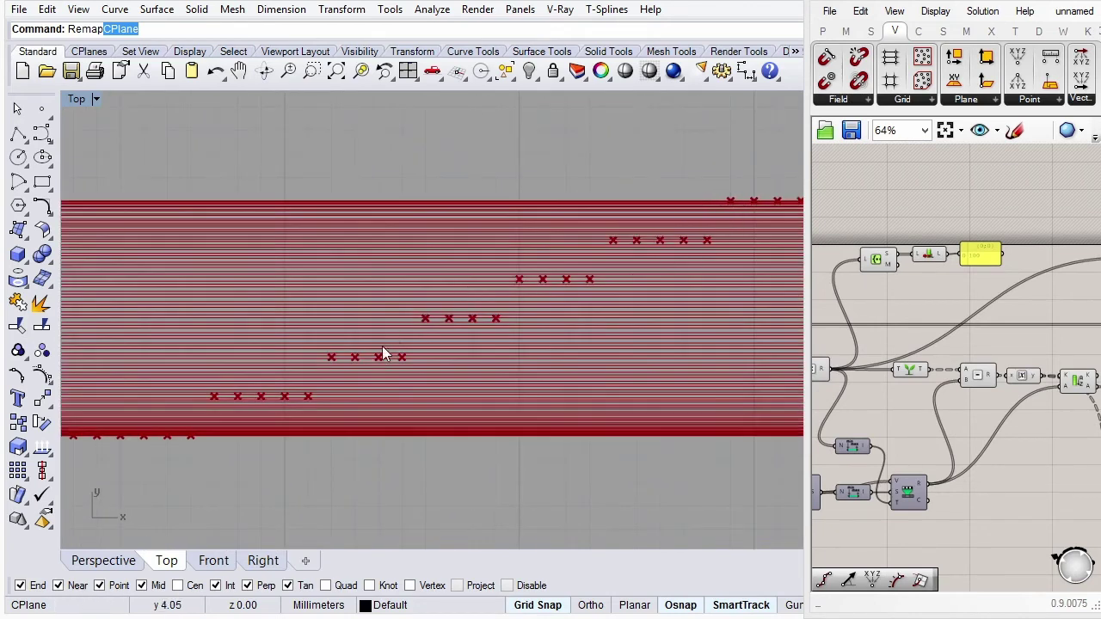
pyautogui.moveTo(189, 436); pyautogui.dragTo(158, 425, button='right')
pyautogui.scroll(-2, 157, 425)
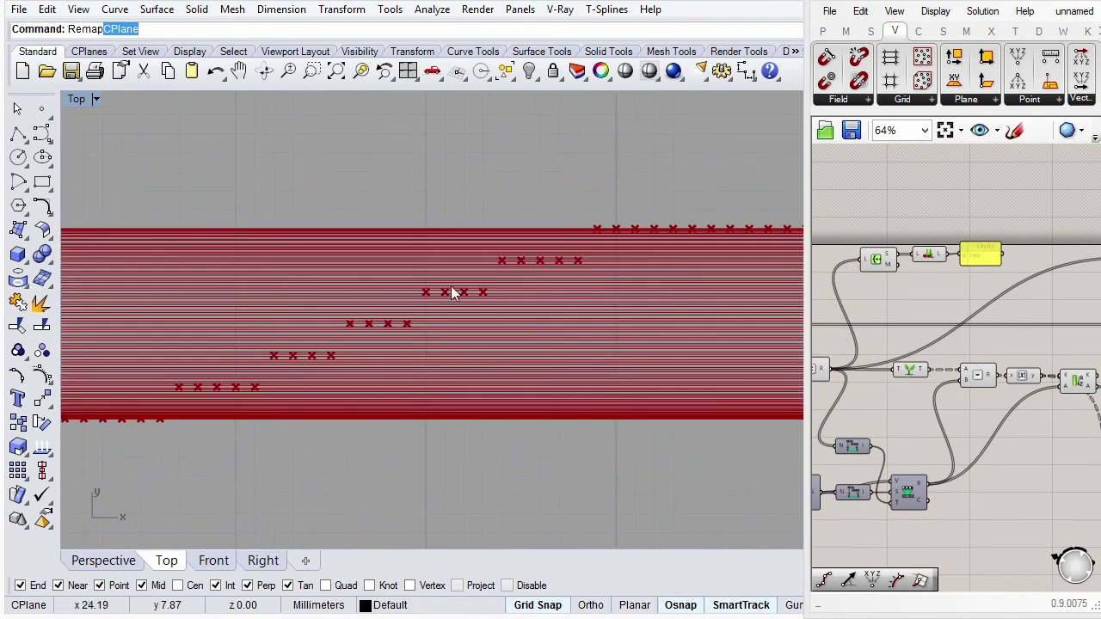
pyautogui.scroll(-3, 431, 305)
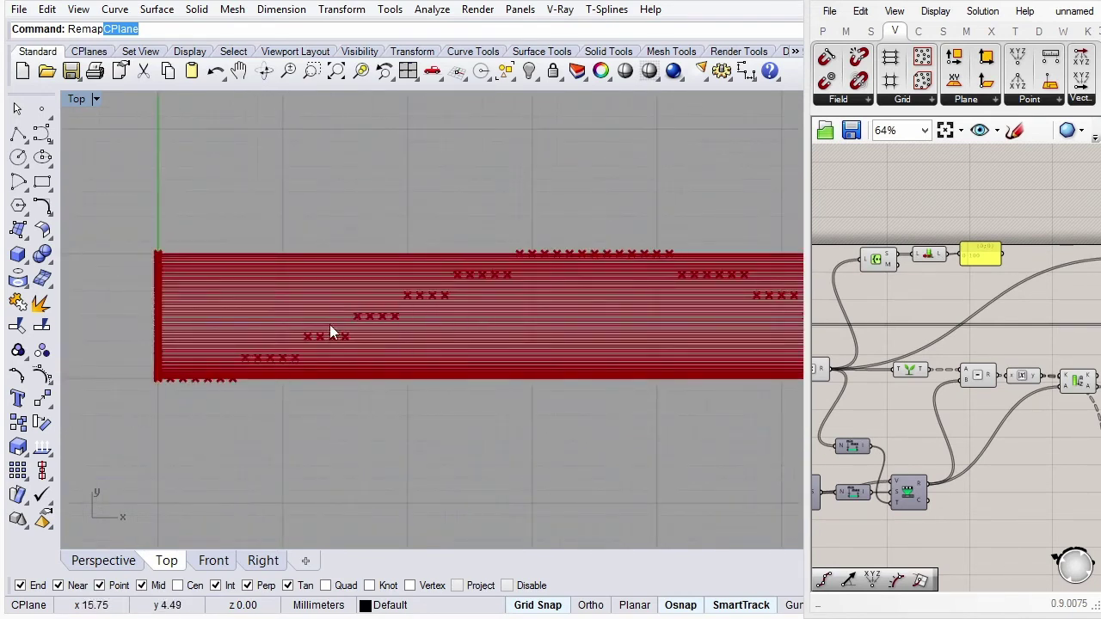
pyautogui.scroll(4, 252, 321)
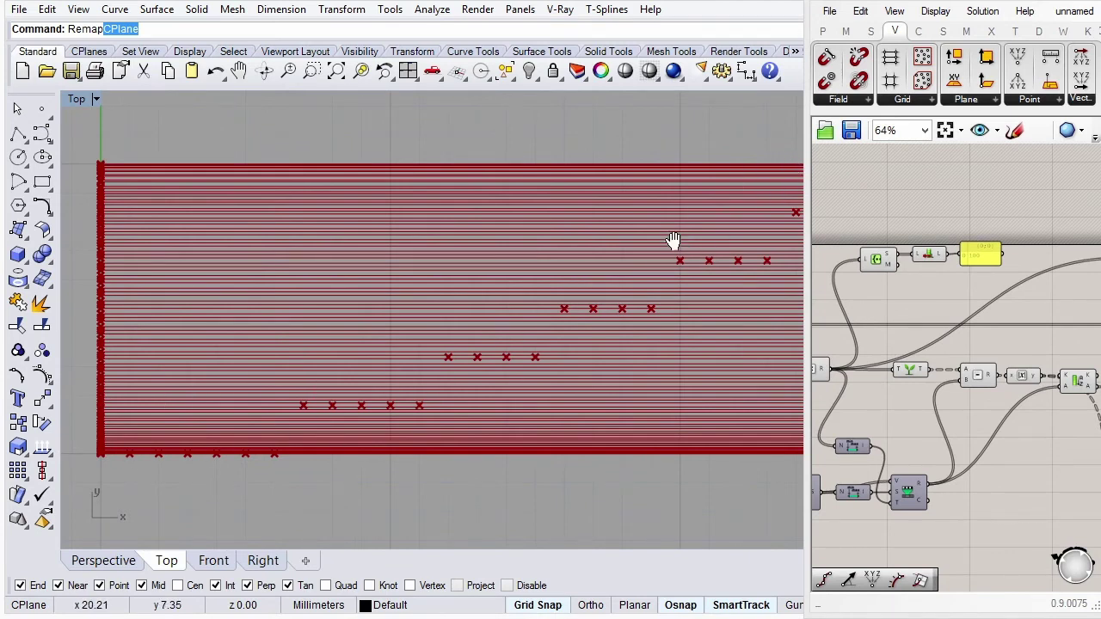
pyautogui.moveTo(674, 240); pyautogui.dragTo(623, 231, button='right')
pyautogui.scroll(-3, 1014, 209)
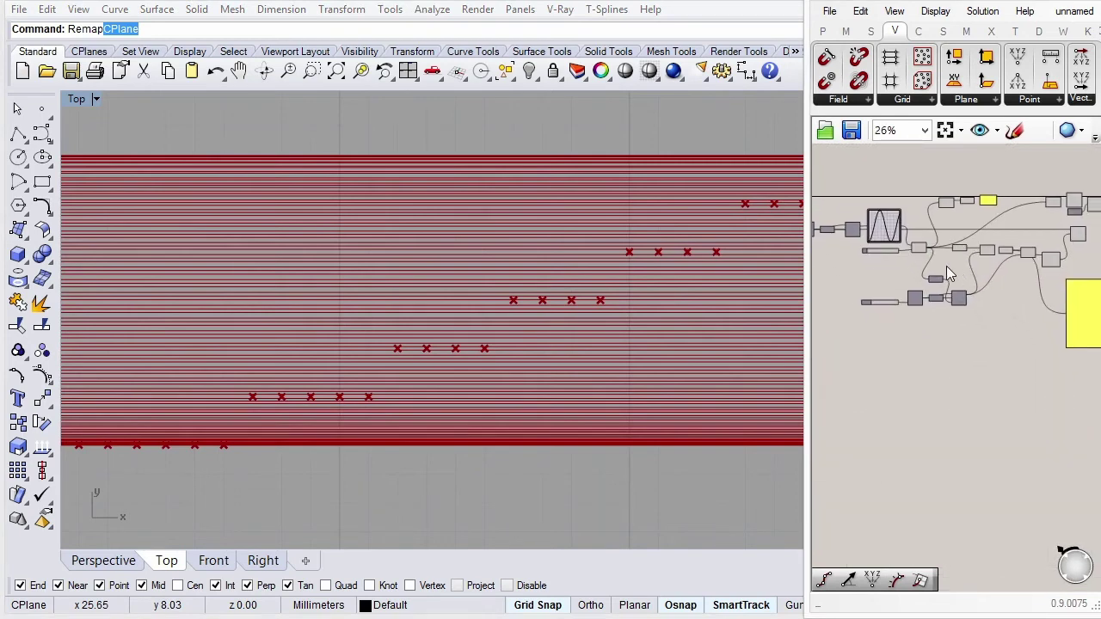
# Widen the Grasshopper window and move the Series and Count slider down-left for room.
pyautogui.moveTo(806, 256); pyautogui.dragTo(525, 256)
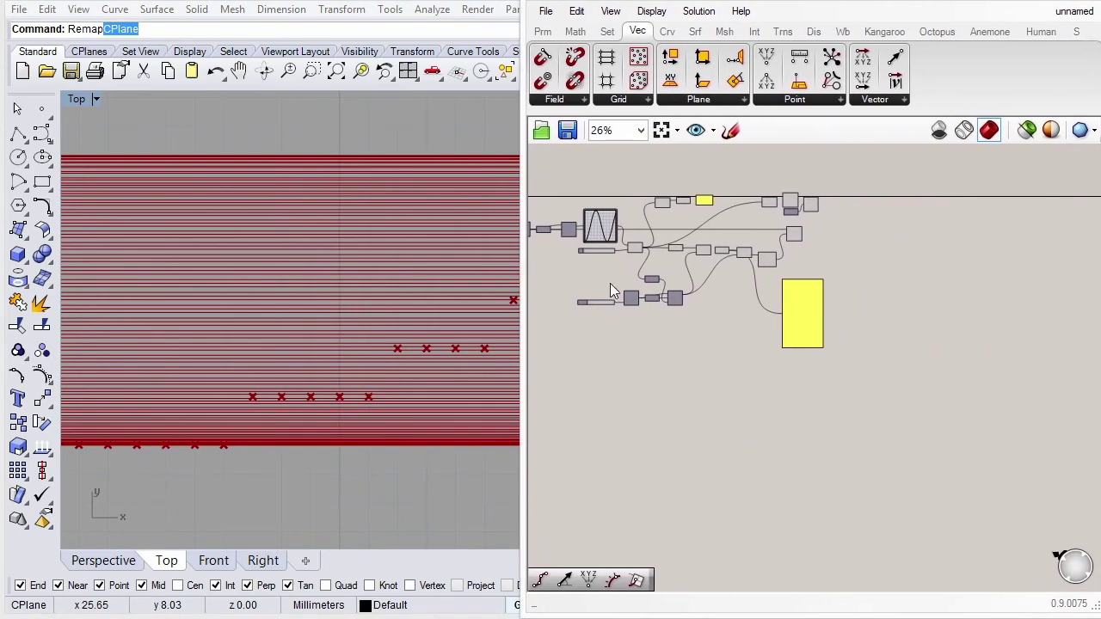
pyautogui.moveTo(610, 283)
pyautogui.mouseDown(button='right')
pyautogui.moveTo(714, 316)
pyautogui.moveTo(772, 297)
pyautogui.mouseUp(button='right')
pyautogui.scroll(4, 712, 311)
pyautogui.scroll(1, 712, 311)
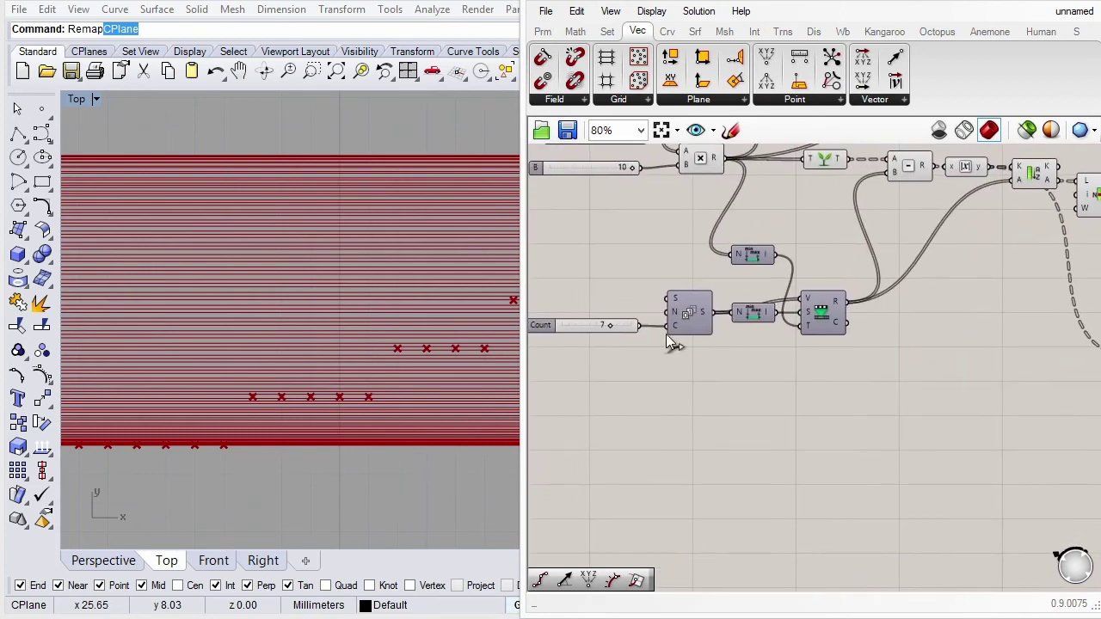
pyautogui.scroll(1, 616, 305)
pyautogui.moveTo(702, 270); pyautogui.dragTo(605, 368)
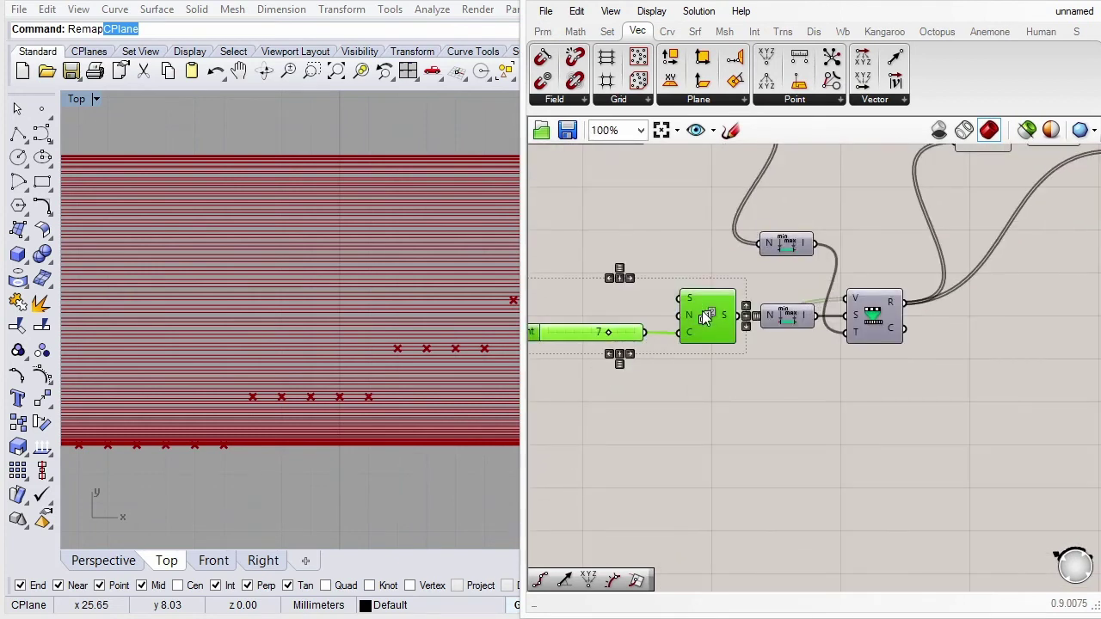
pyautogui.moveTo(698, 316)
pyautogui.mouseDown()
pyautogui.moveTo(645, 329)
pyautogui.moveTo(593, 318)
pyautogui.mouseUp()
pyautogui.click(680, 348)
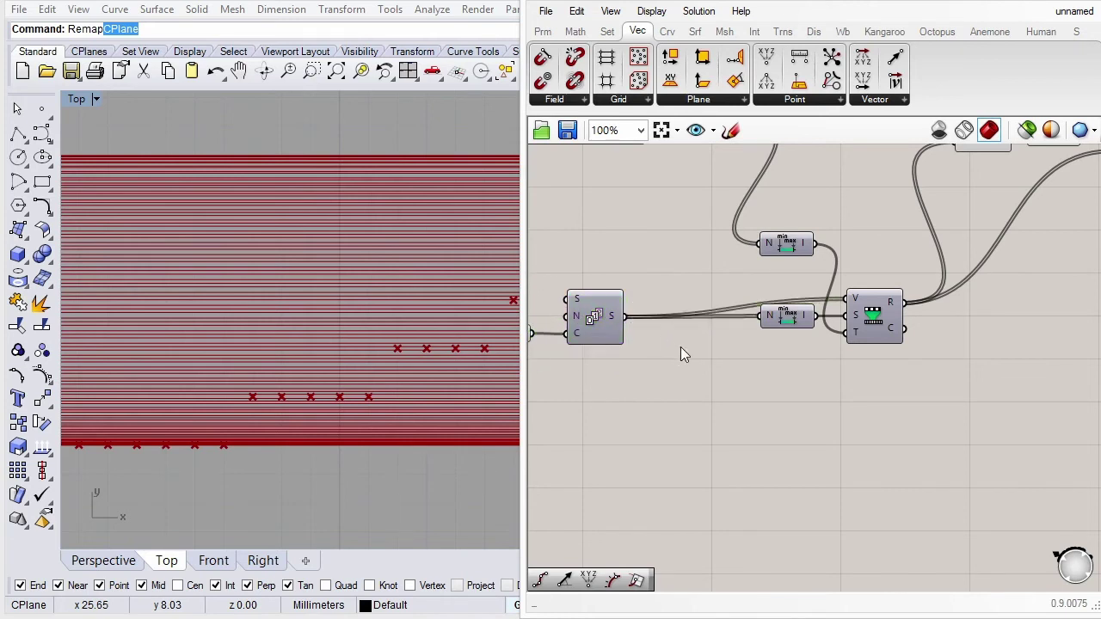
# Place a new Remap Numbers below the Series and wire the Series values into it.
pyautogui.click(574, 30)
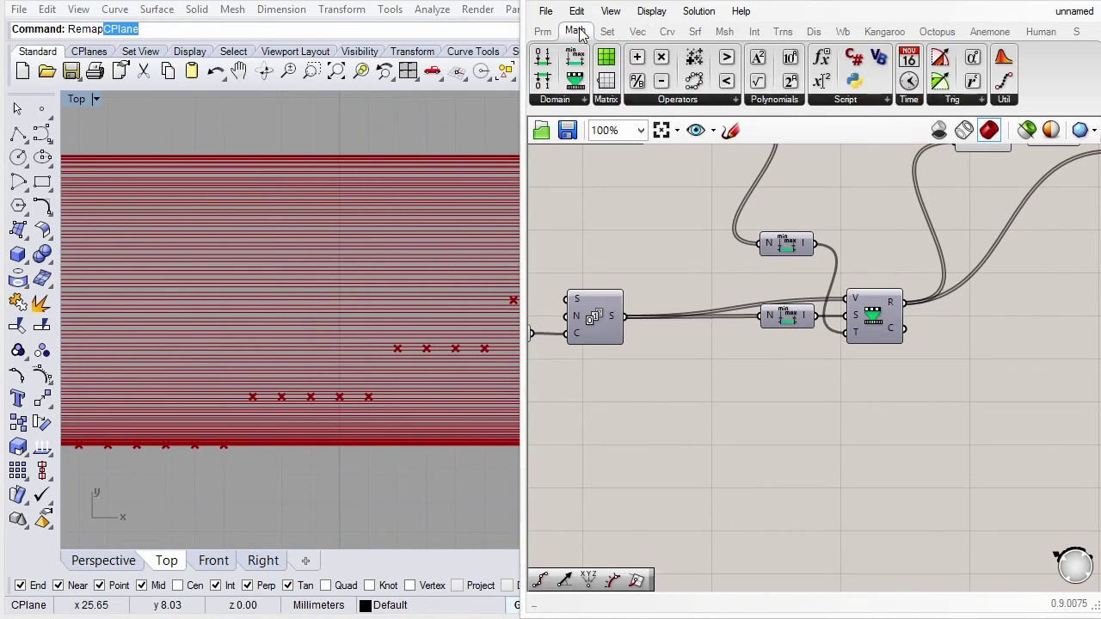
pyautogui.moveTo(576, 84); pyautogui.dragTo(676, 268)
pyautogui.moveTo(682, 426); pyautogui.dragTo(686, 427)
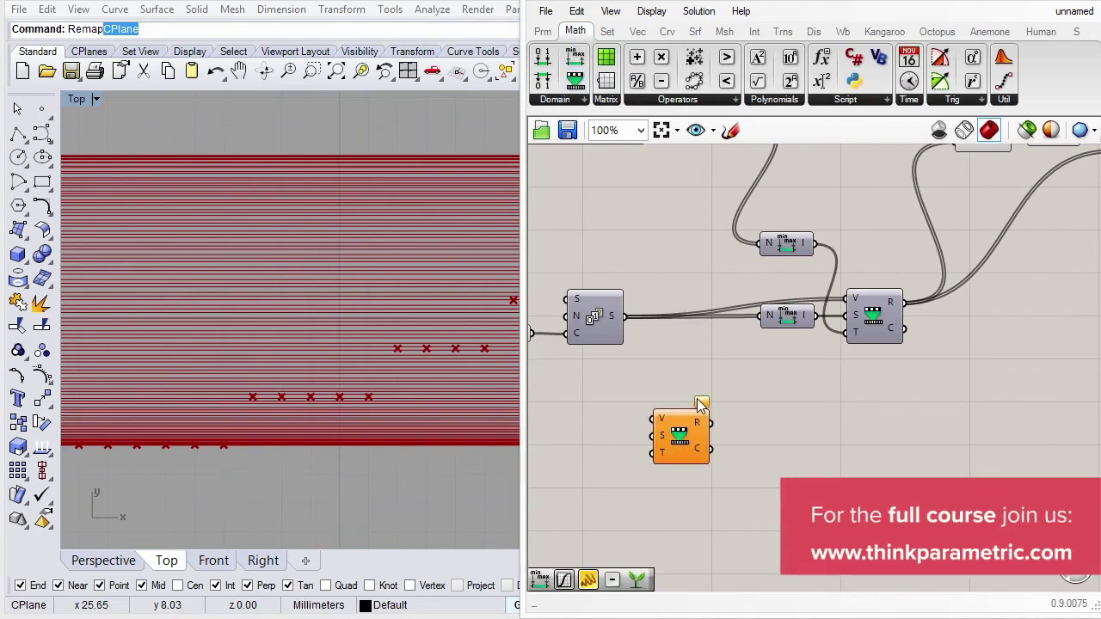
pyautogui.moveTo(697, 397); pyautogui.dragTo(748, 389, button='right')
pyautogui.scroll(1, 646, 404)
pyautogui.moveTo(649, 404); pyautogui.dragTo(668, 406, button='right')
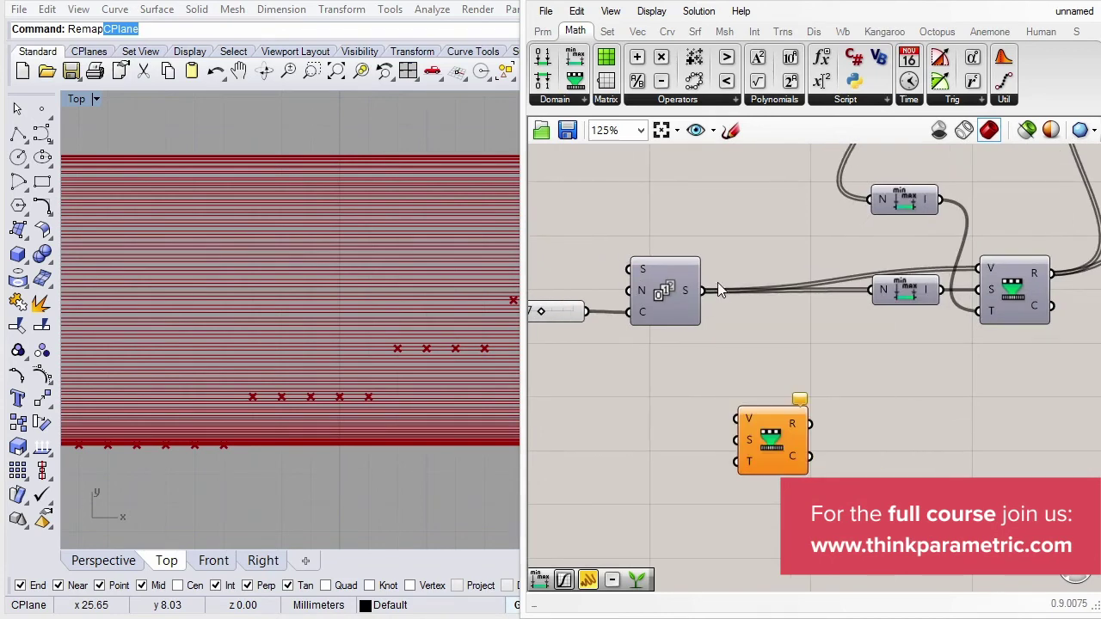
pyautogui.moveTo(701, 291)
pyautogui.mouseDown()
pyautogui.moveTo(735, 417)
pyautogui.moveTo(818, 437)
pyautogui.mouseUp()
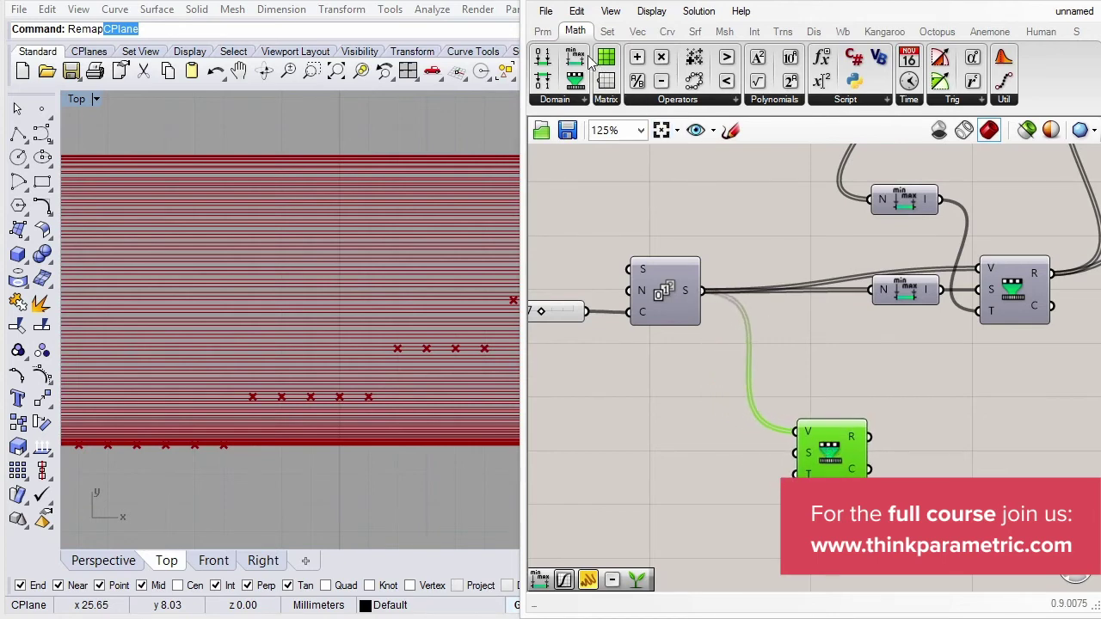
# Add a Bounds of the Series values beside the new Remap as its source domain.
pyautogui.moveTo(575, 56); pyautogui.dragTo(708, 422)
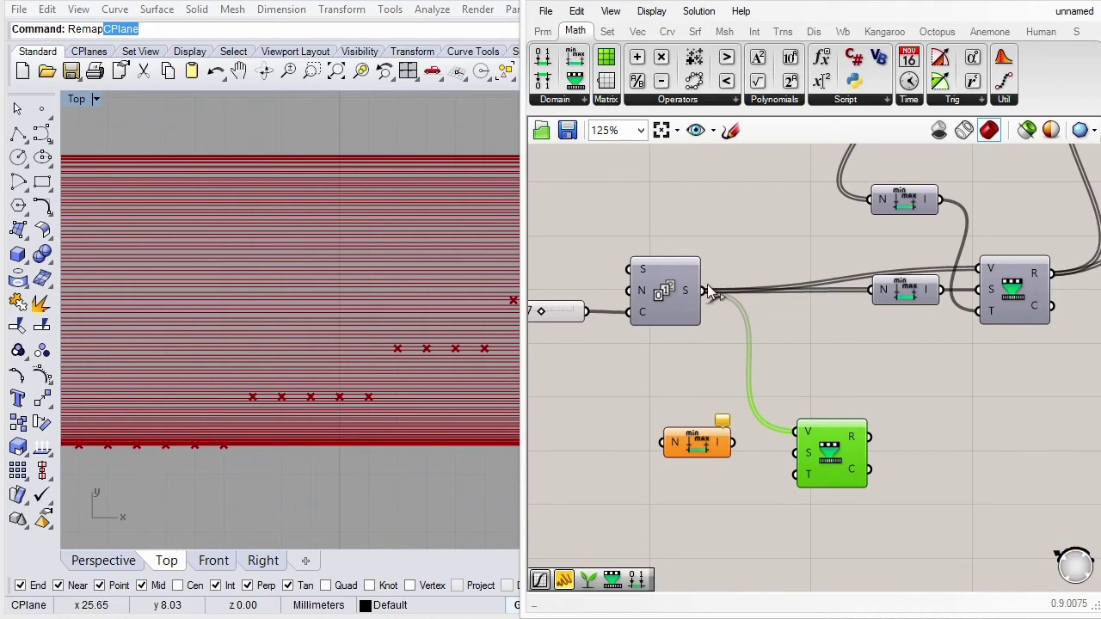
pyautogui.moveTo(701, 291)
pyautogui.mouseDown()
pyautogui.moveTo(675, 443)
pyautogui.moveTo(688, 454)
pyautogui.moveTo(805, 454)
pyautogui.mouseUp()
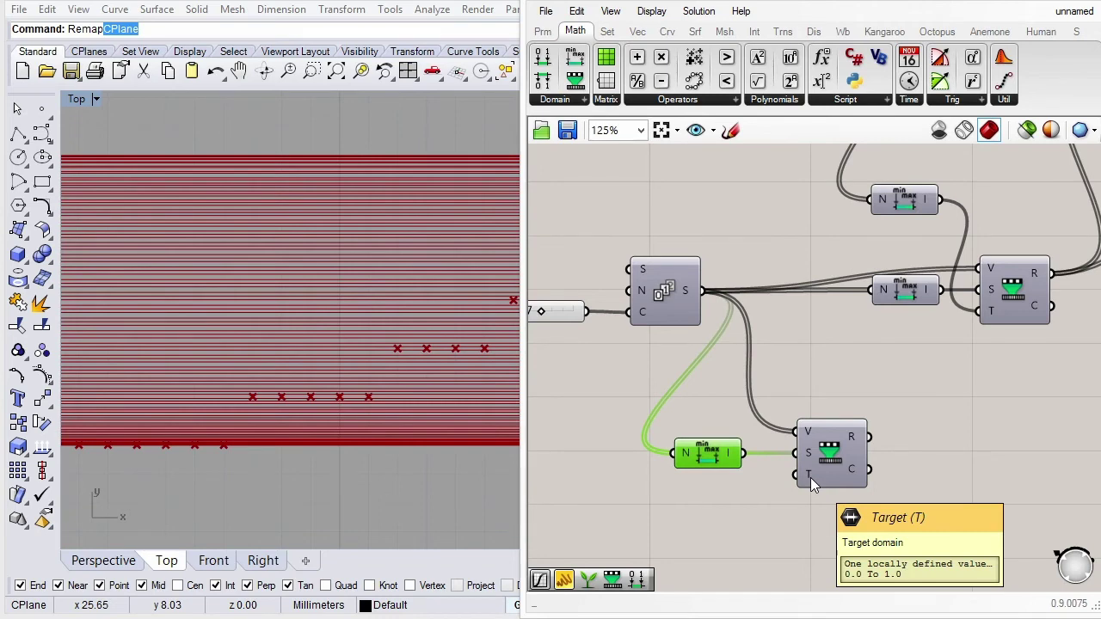
pyautogui.moveTo(827, 466); pyautogui.dragTo(817, 466)
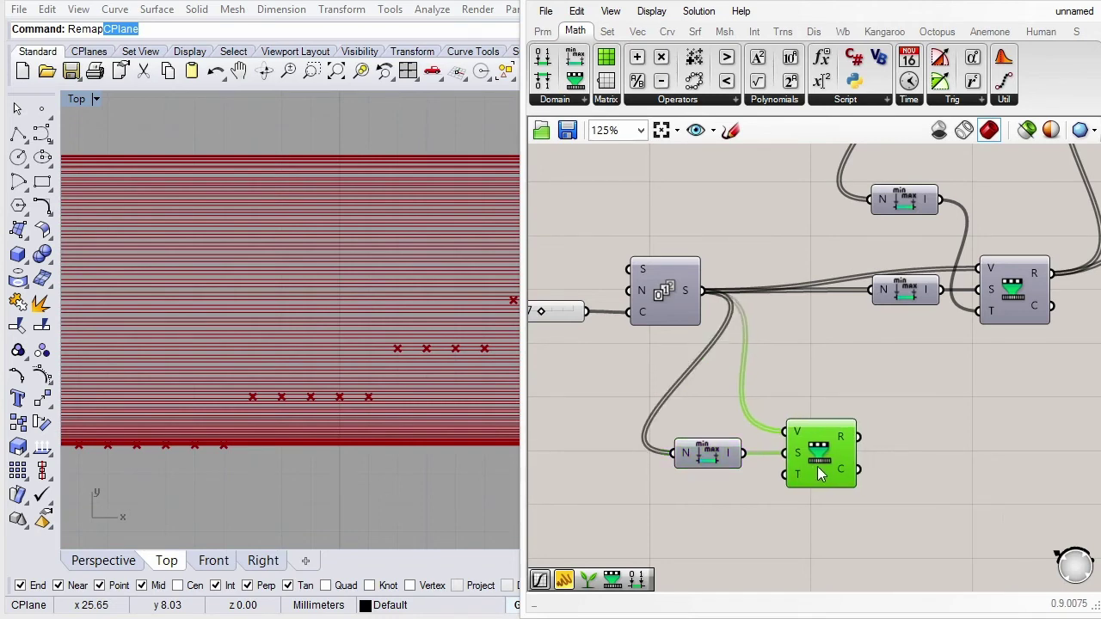
pyautogui.moveTo(841, 376); pyautogui.dragTo(724, 467)
pyautogui.scroll(-1, 804, 456)
pyautogui.click(834, 368)
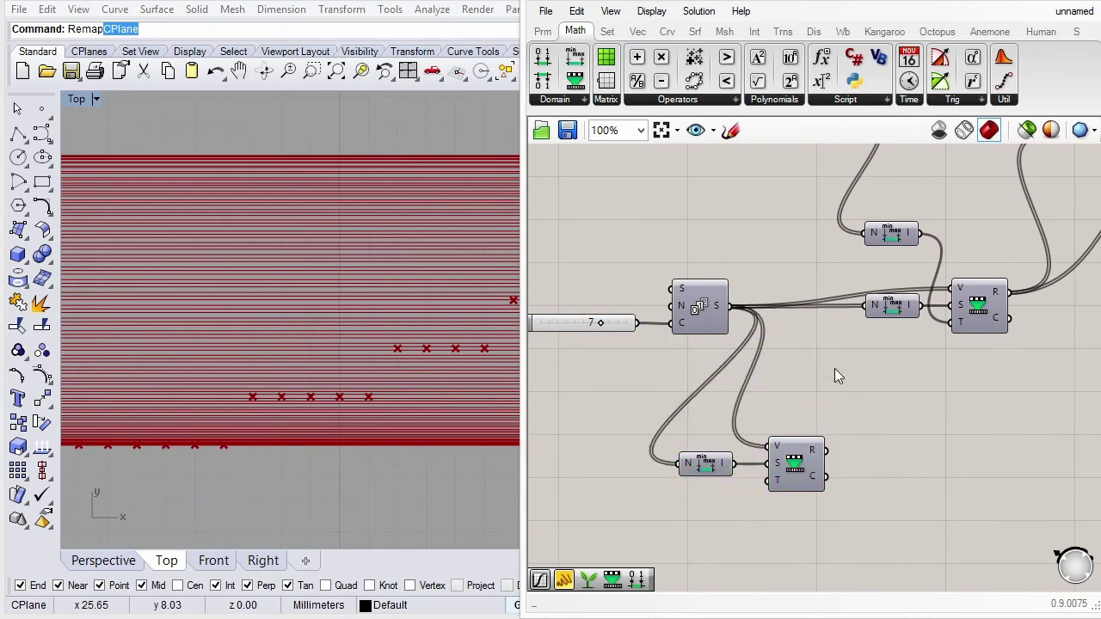
# Place a Graph Mapper beside the new Remap and give it an S-shaped graph type.
pyautogui.click(543, 31)
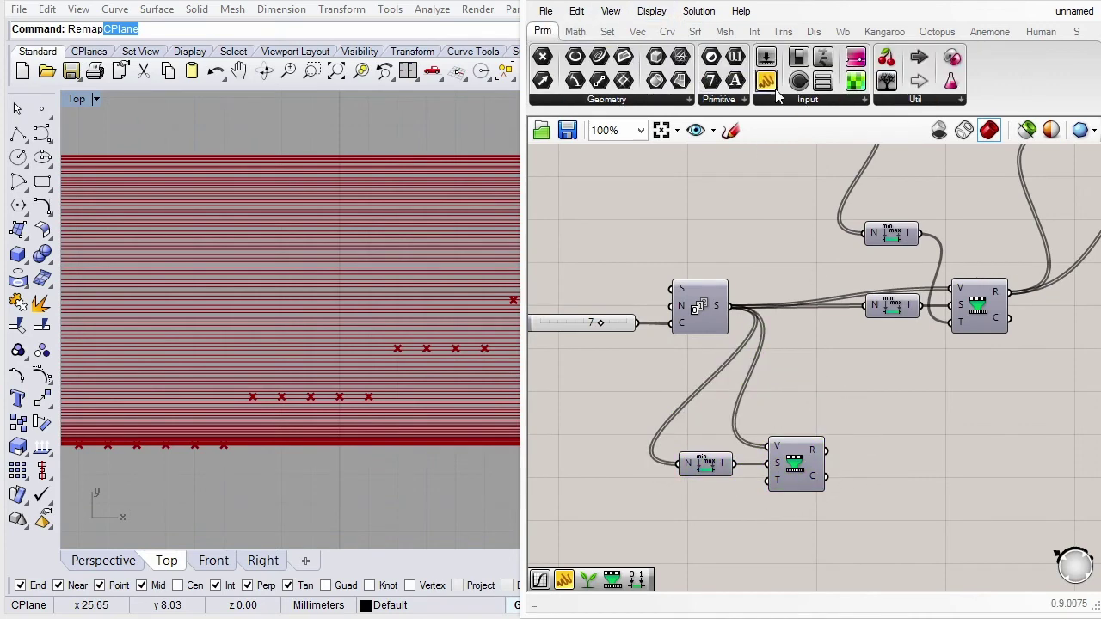
pyautogui.click(792, 101)
pyautogui.click(860, 305)
pyautogui.click(952, 474)
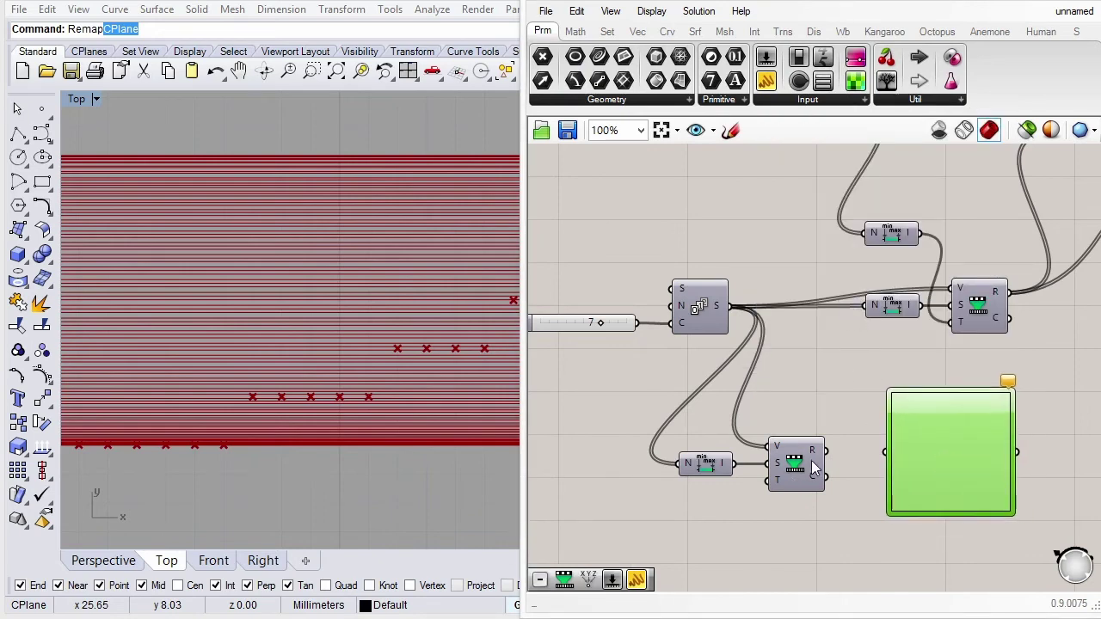
pyautogui.moveTo(945, 429); pyautogui.dragTo(920, 430)
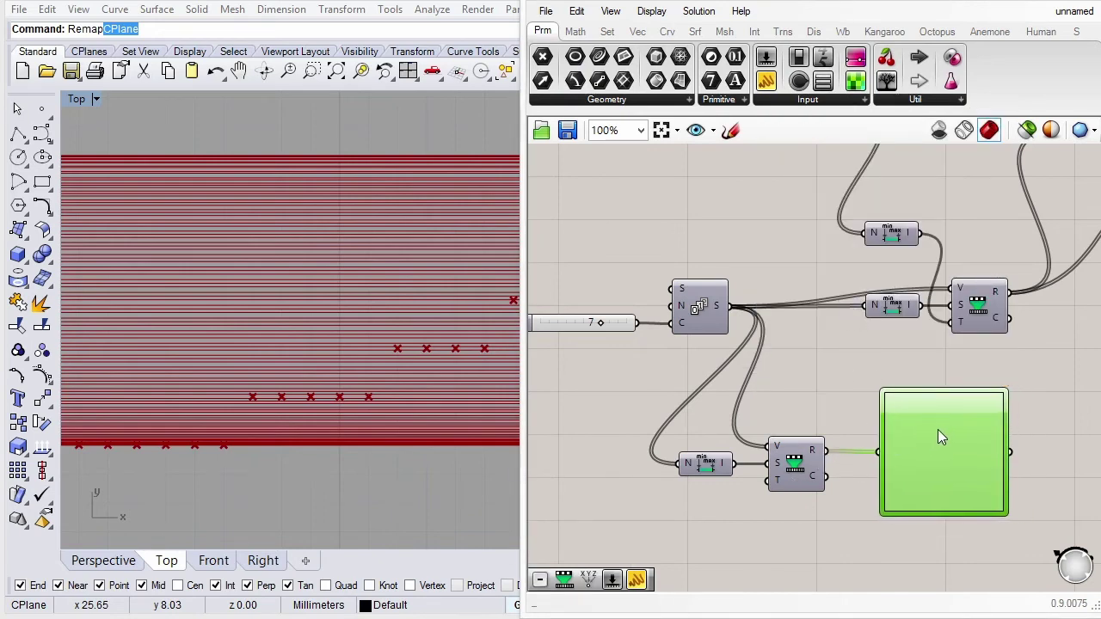
pyautogui.rightClick(921, 433)
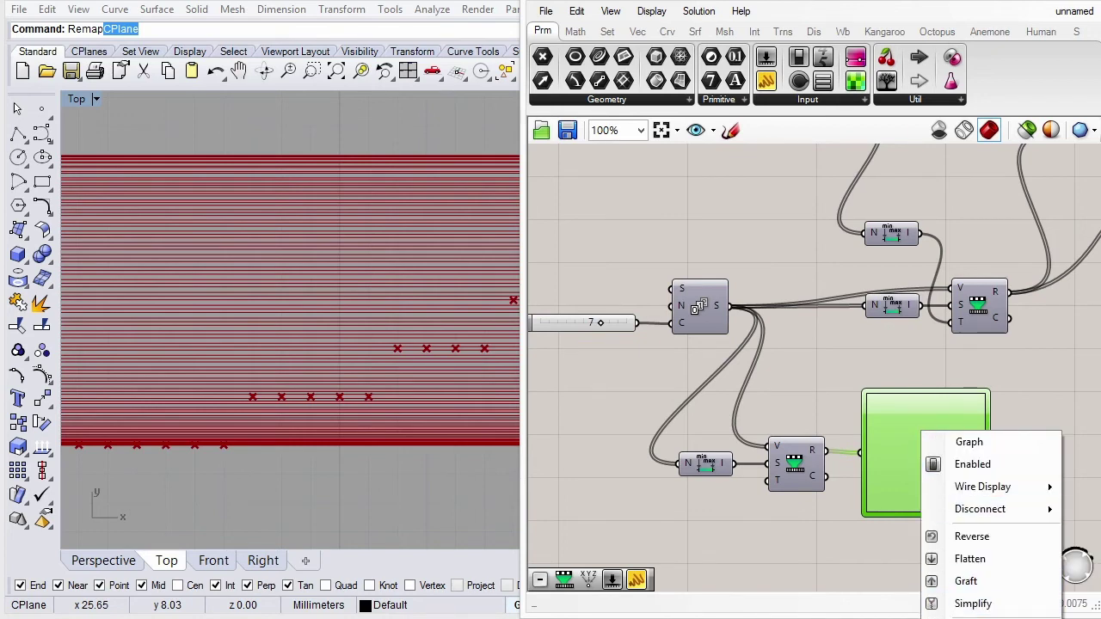
pyautogui.click(968, 441)
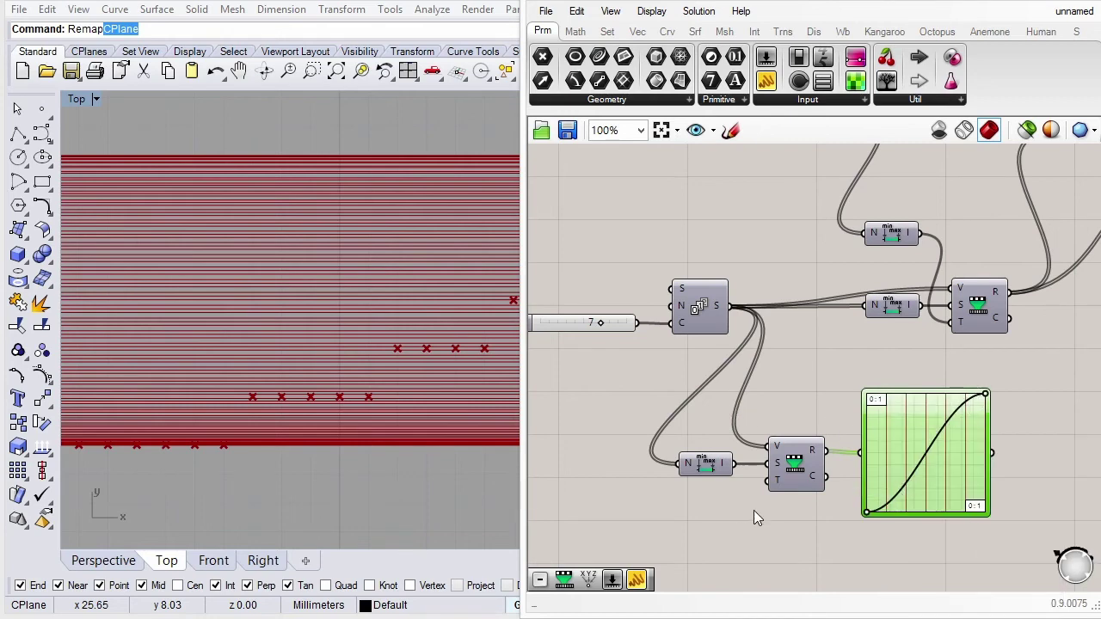
# Shift the original Bounds/Remap group right and feed the Graph Mapper output into Bounds.
pyautogui.scroll(-1, 985, 385)
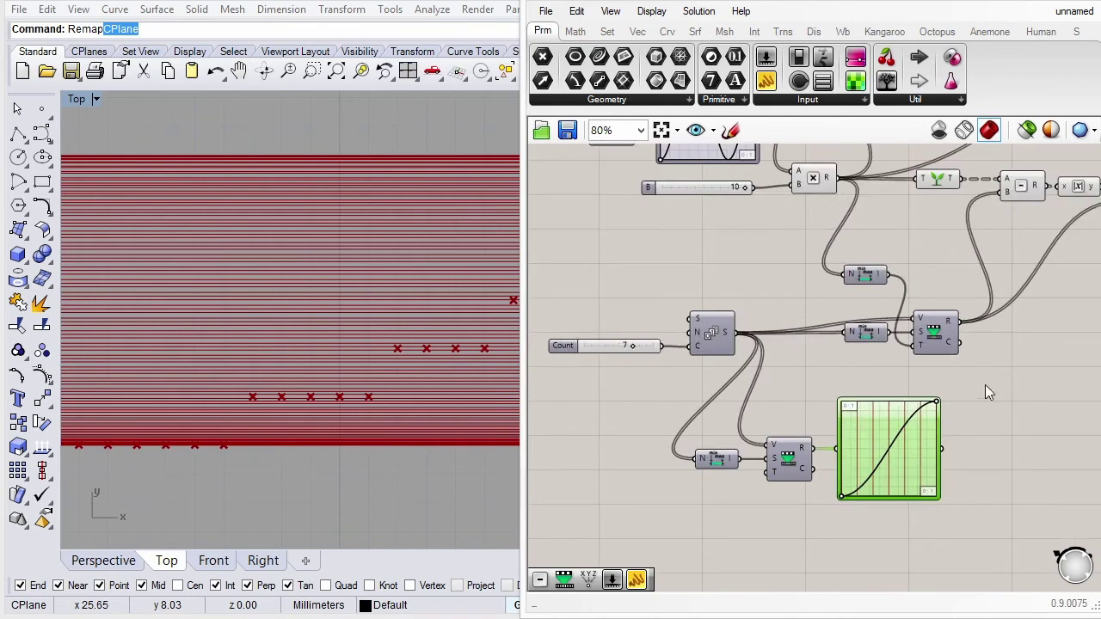
pyautogui.scroll(1, 978, 386)
pyautogui.moveTo(970, 236); pyautogui.dragTo(733, 380)
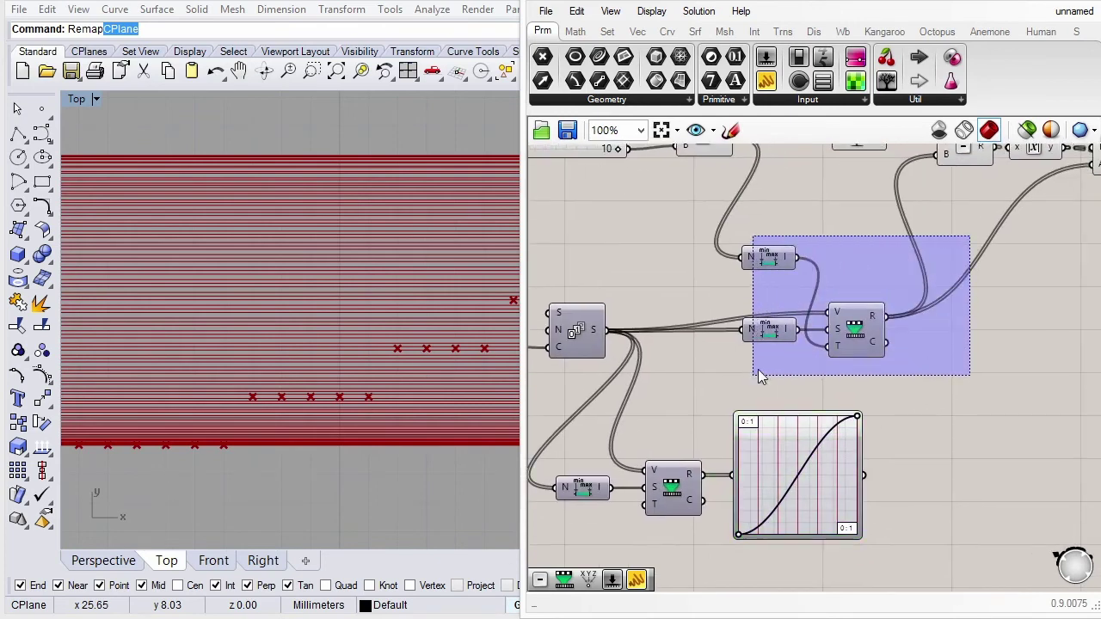
pyautogui.moveTo(868, 342); pyautogui.dragTo(950, 343)
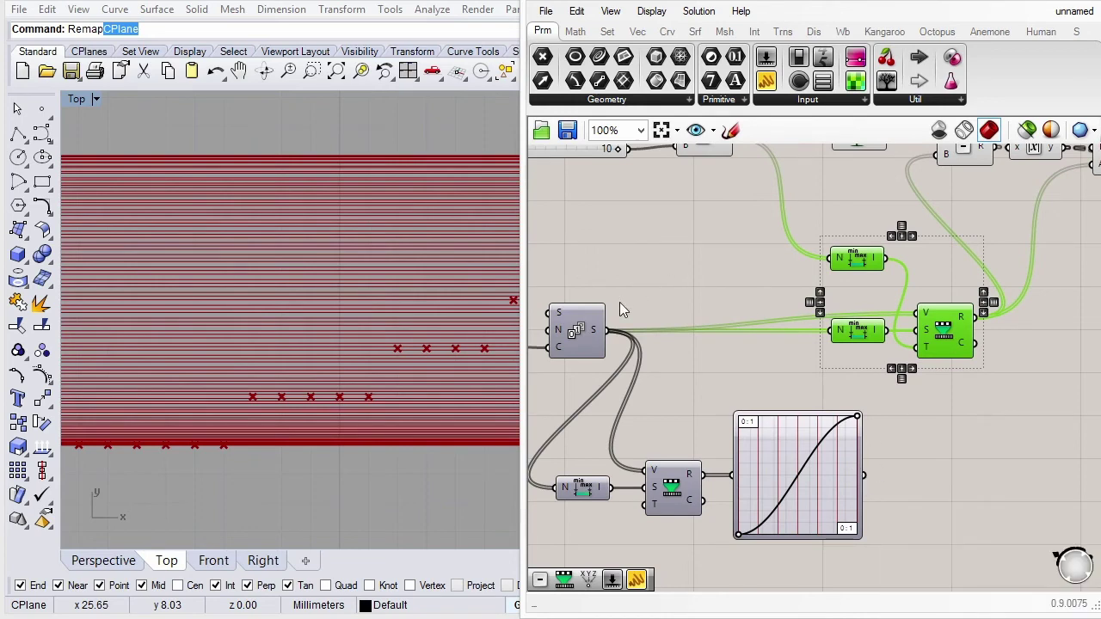
pyautogui.click(801, 357)
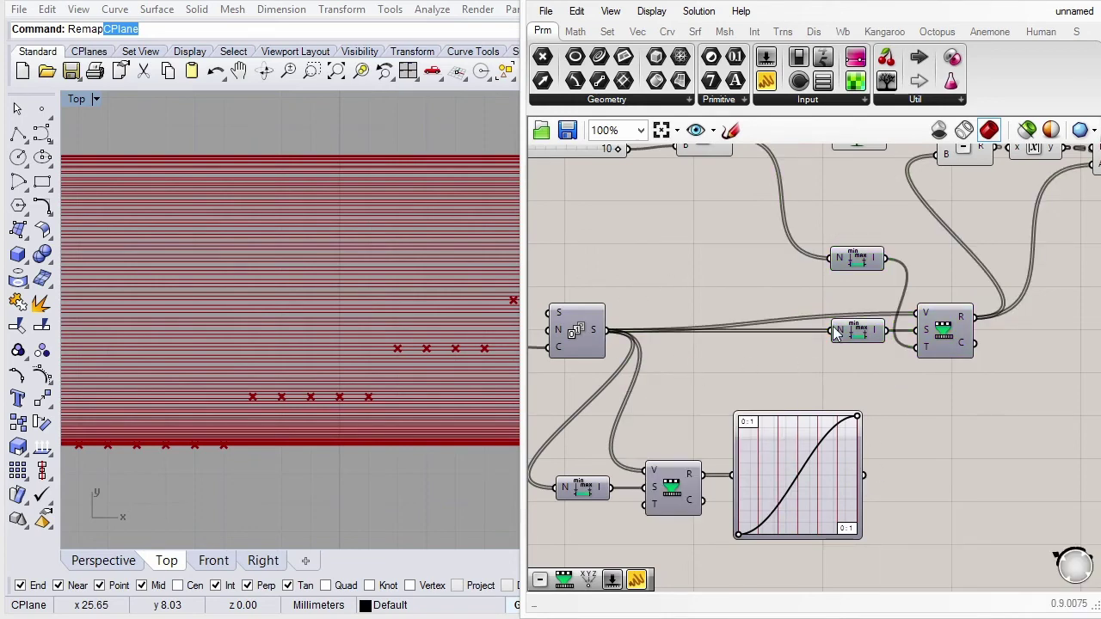
pyautogui.moveTo(833, 330)
pyautogui.mouseDown()
pyautogui.moveTo(864, 473)
pyautogui.moveTo(916, 329)
pyautogui.mouseUp()
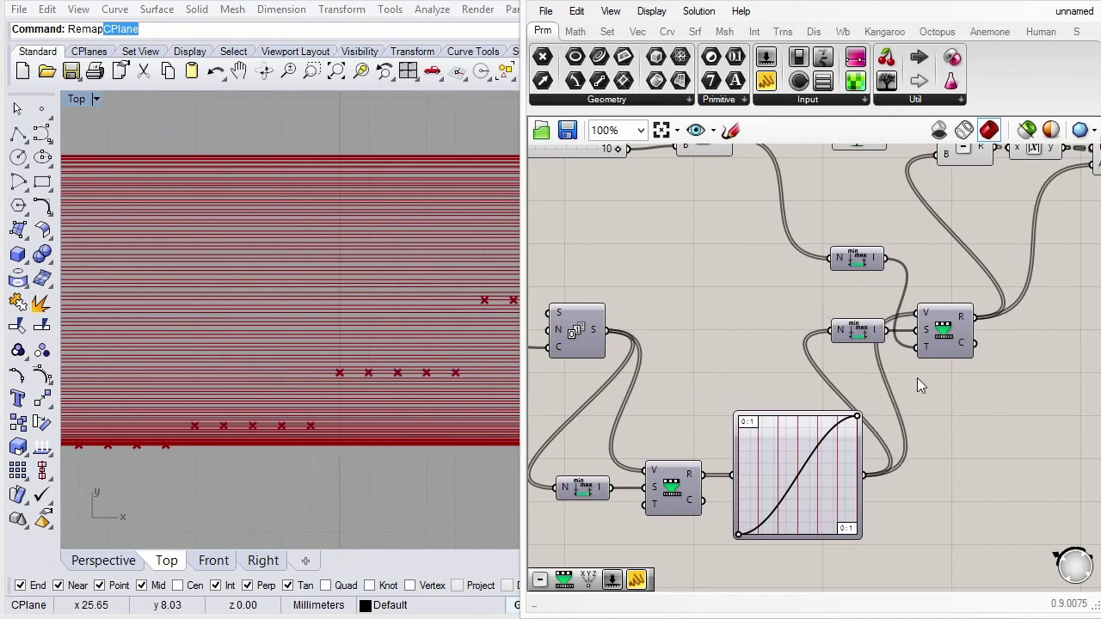
# Connect the List Item output to the Line input so lines appear only at snapped levels.
pyautogui.scroll(-2, 731, 368)
pyautogui.scroll(-2, 708, 376)
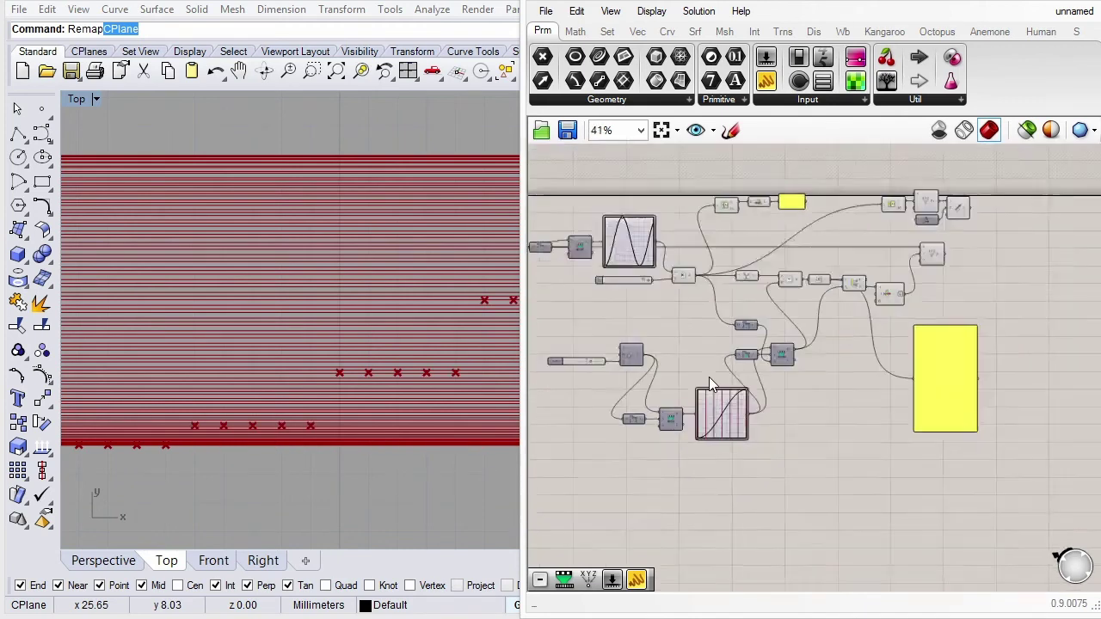
pyautogui.scroll(-1, 709, 377)
pyautogui.scroll(3, 817, 276)
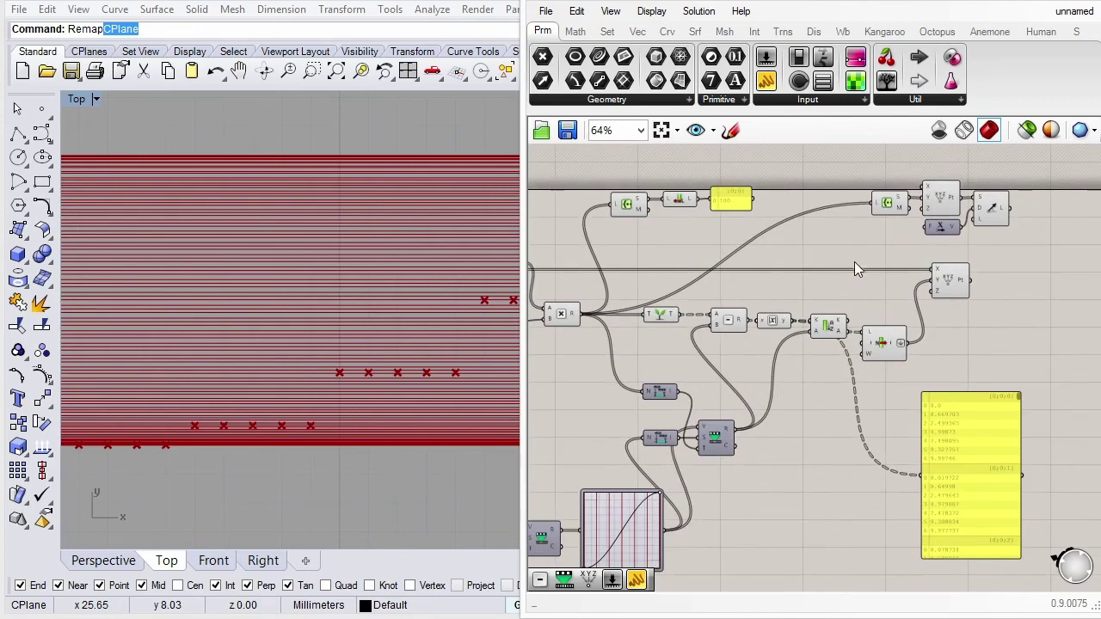
pyautogui.scroll(1, 851, 235)
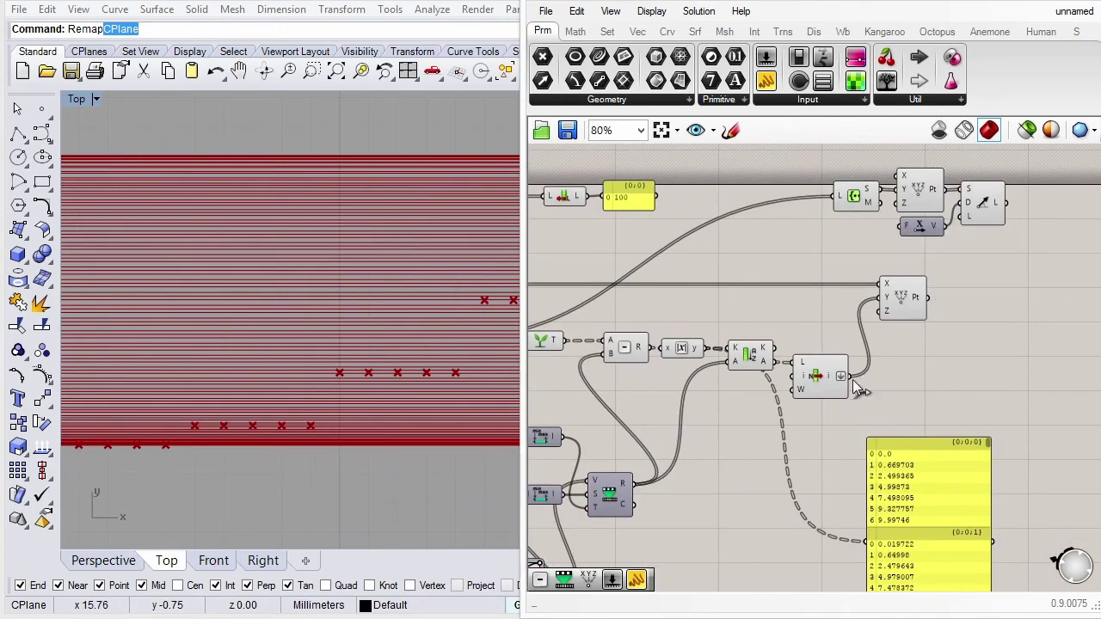
pyautogui.moveTo(851, 376); pyautogui.dragTo(853, 197)
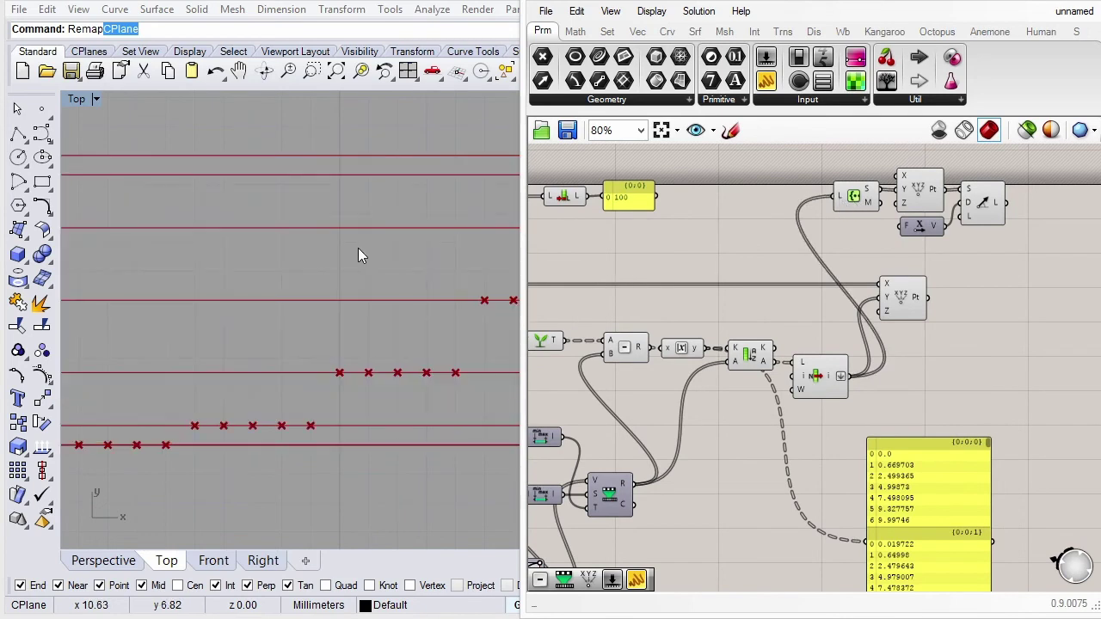
pyautogui.moveTo(520, 287); pyautogui.dragTo(781, 284)
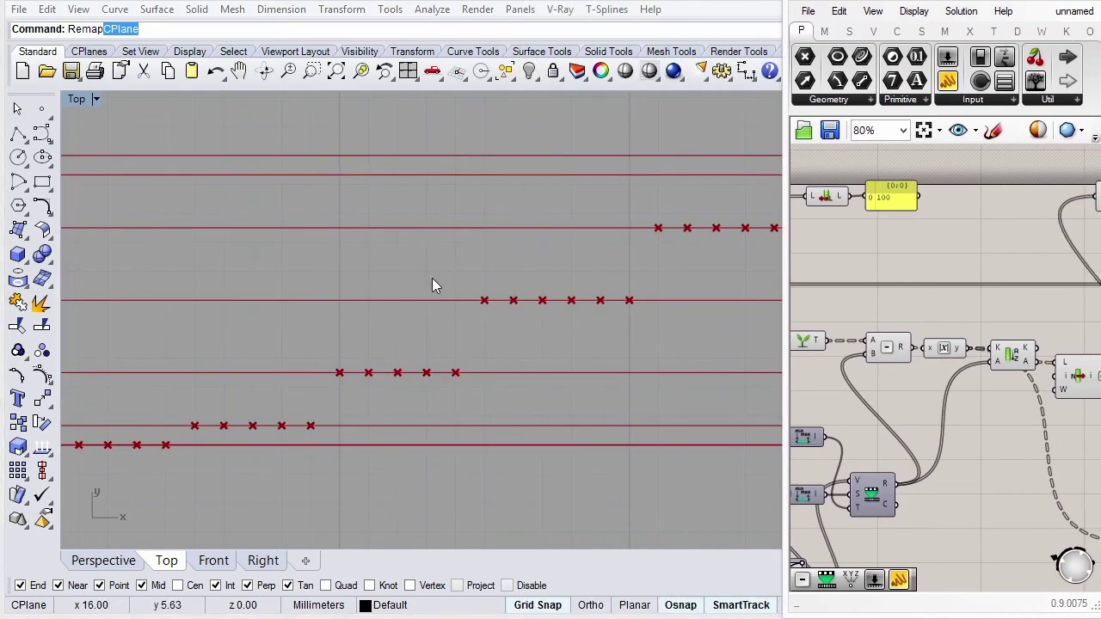
pyautogui.scroll(-5, 357, 295)
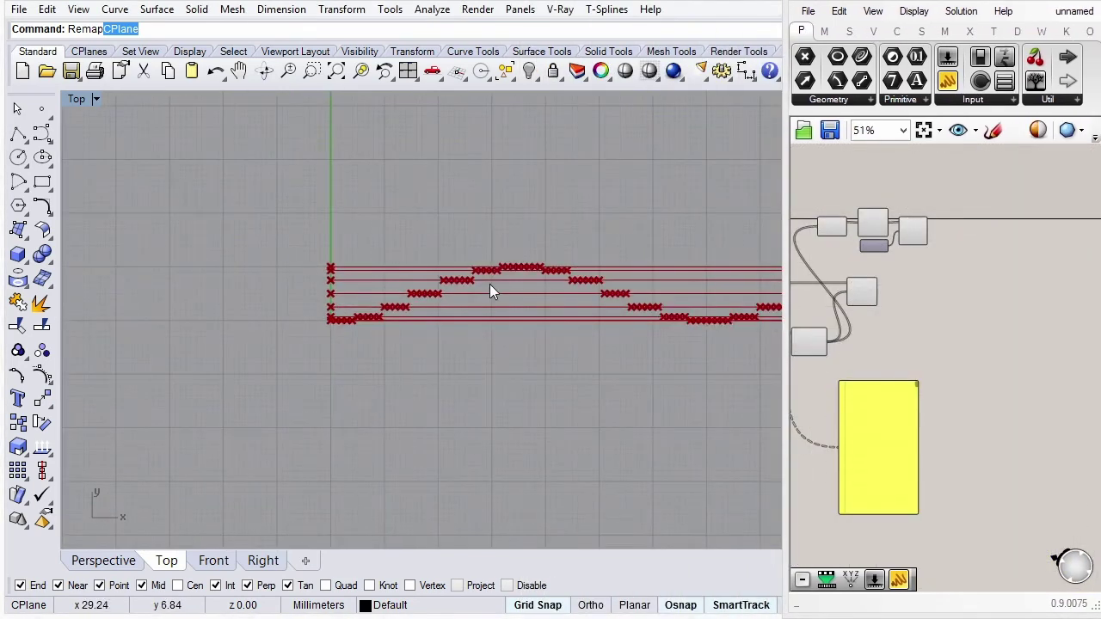
pyautogui.moveTo(490, 284)
pyautogui.mouseDown(button='right')
pyautogui.moveTo(274, 276)
pyautogui.moveTo(318, 274)
pyautogui.mouseUp(button='right')
pyautogui.scroll(2, 292, 284)
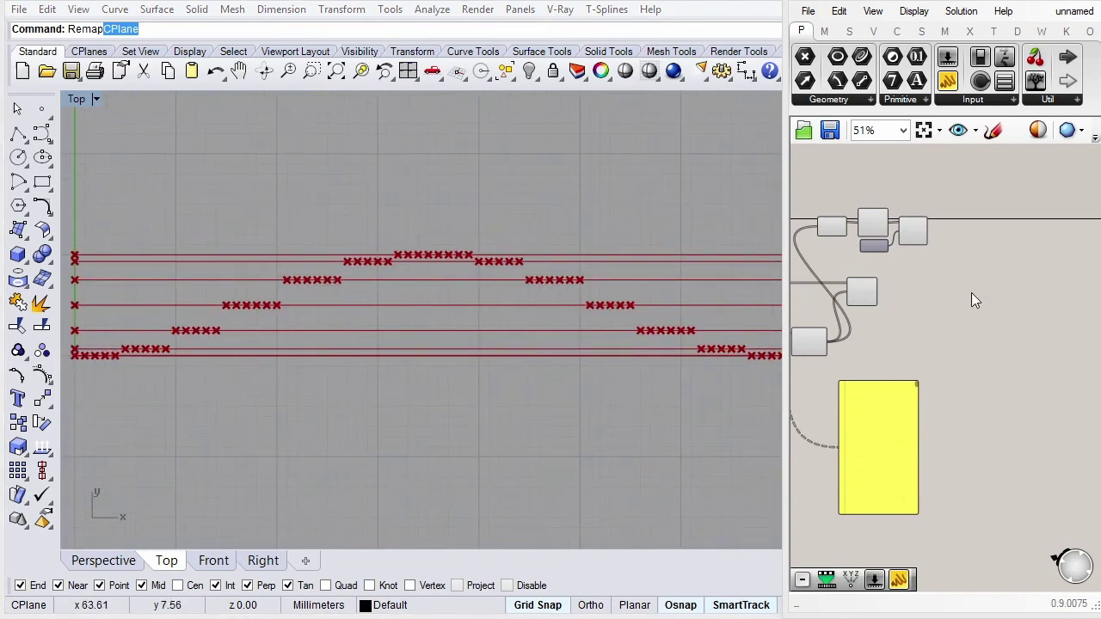
pyautogui.scroll(-3, 1015, 295)
pyautogui.scroll(-3, 915, 321)
pyautogui.scroll(1, 864, 338)
pyautogui.scroll(3, 861, 345)
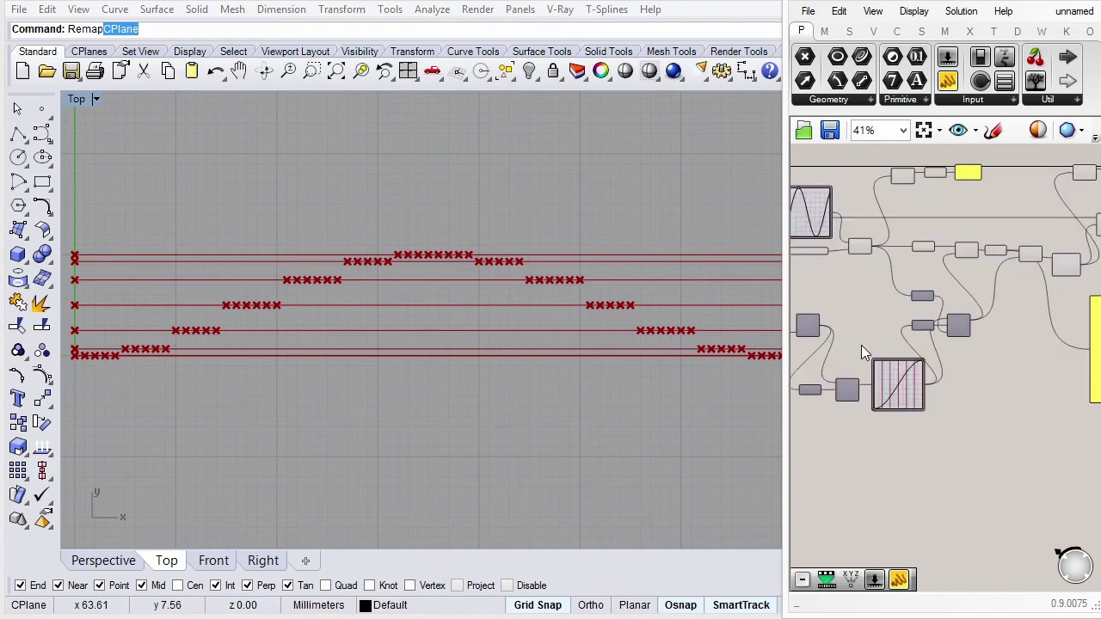
pyautogui.scroll(2, 886, 340)
pyautogui.moveTo(912, 336); pyautogui.dragTo(939, 321, button='right')
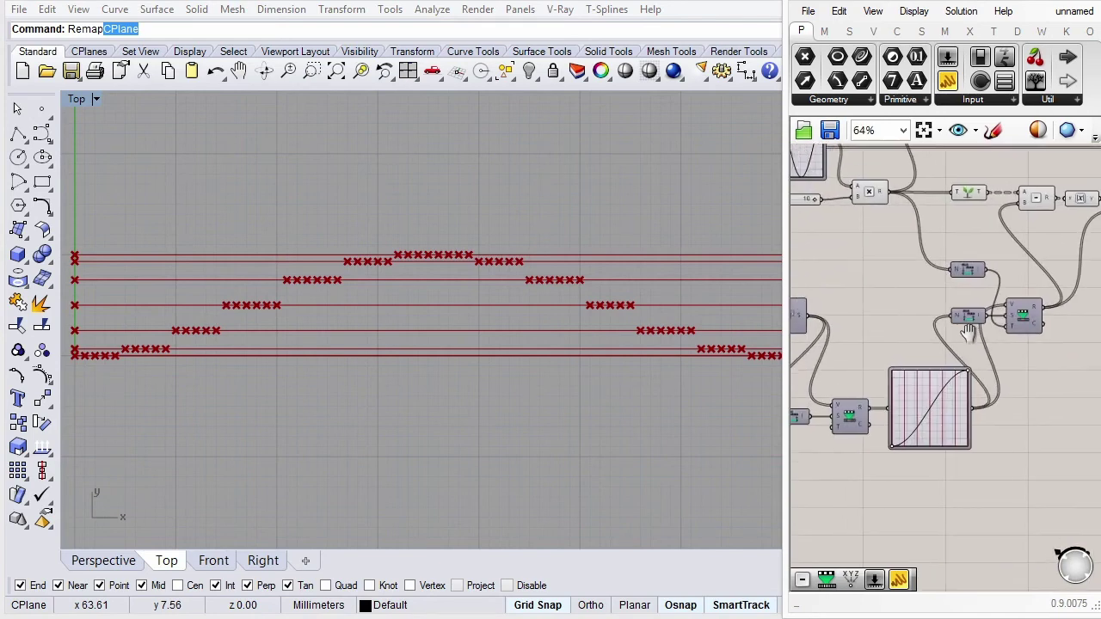
pyautogui.moveTo(657, 317); pyautogui.dragTo(636, 319, button='right')
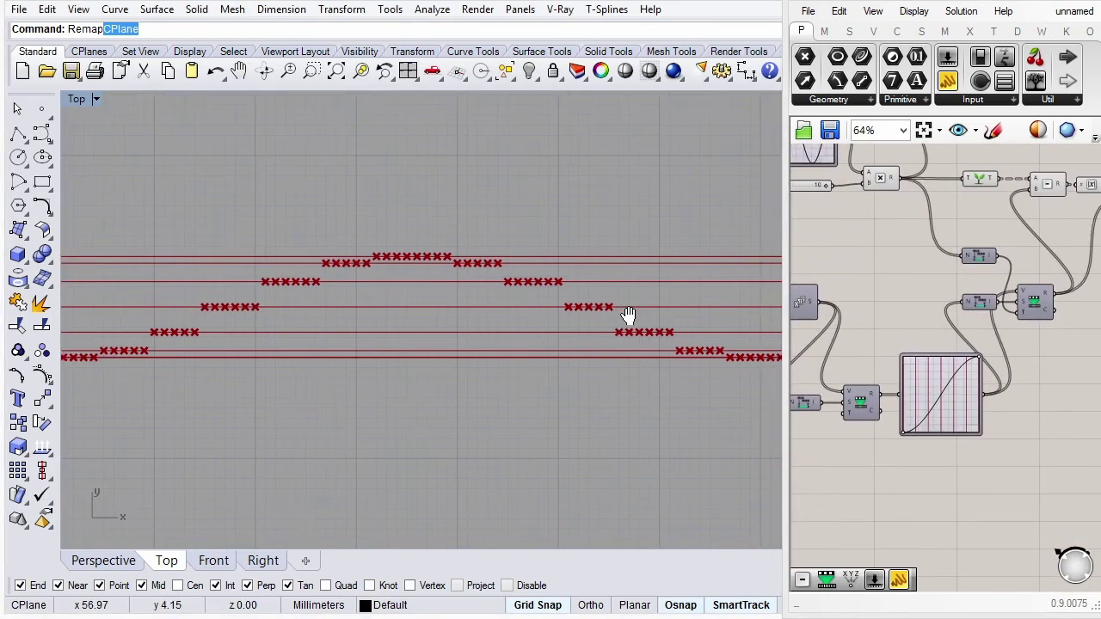
pyautogui.moveTo(434, 302); pyautogui.dragTo(378, 301, button='right')
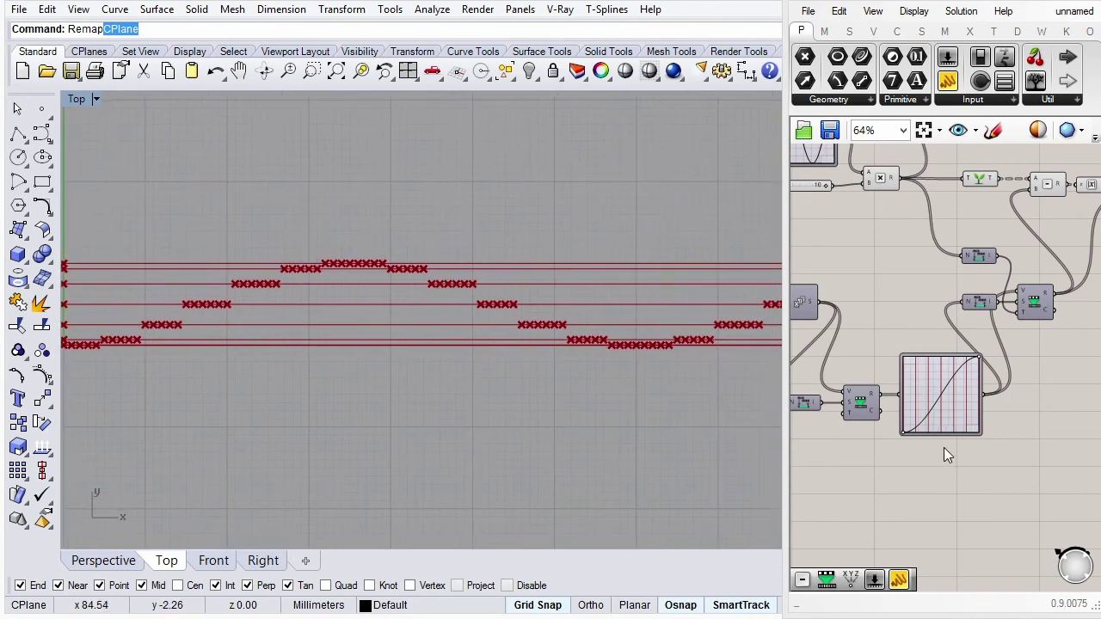
# Switch the level Graph Mapper to a Linear graph and drag its lower point down-left.
pyautogui.scroll(2, 959, 418)
pyautogui.scroll(2, 942, 402)
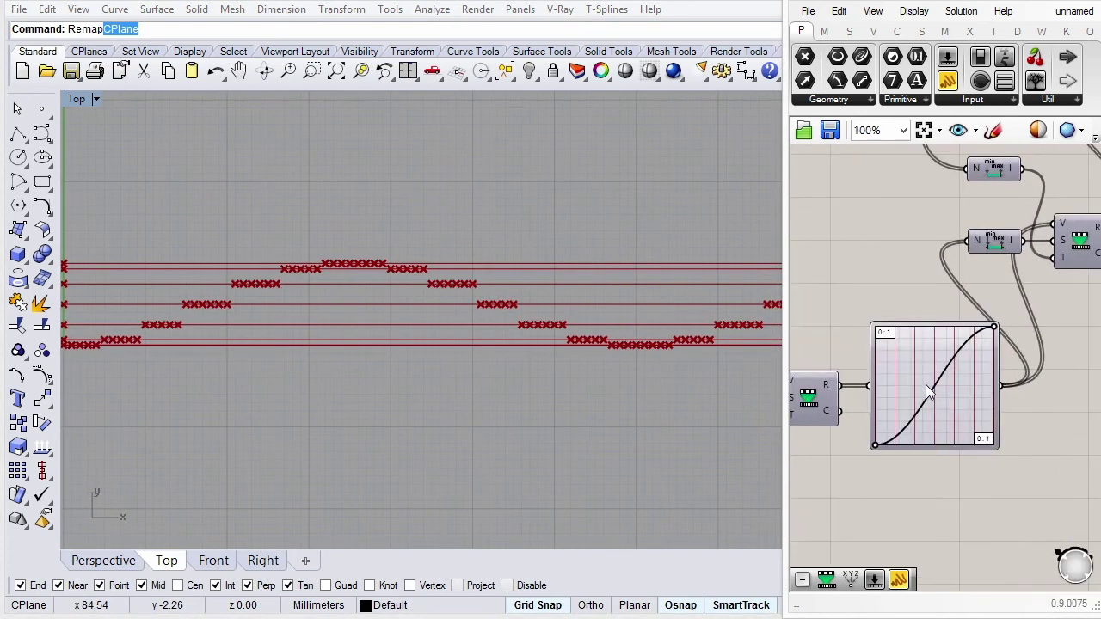
pyautogui.rightClick(912, 372)
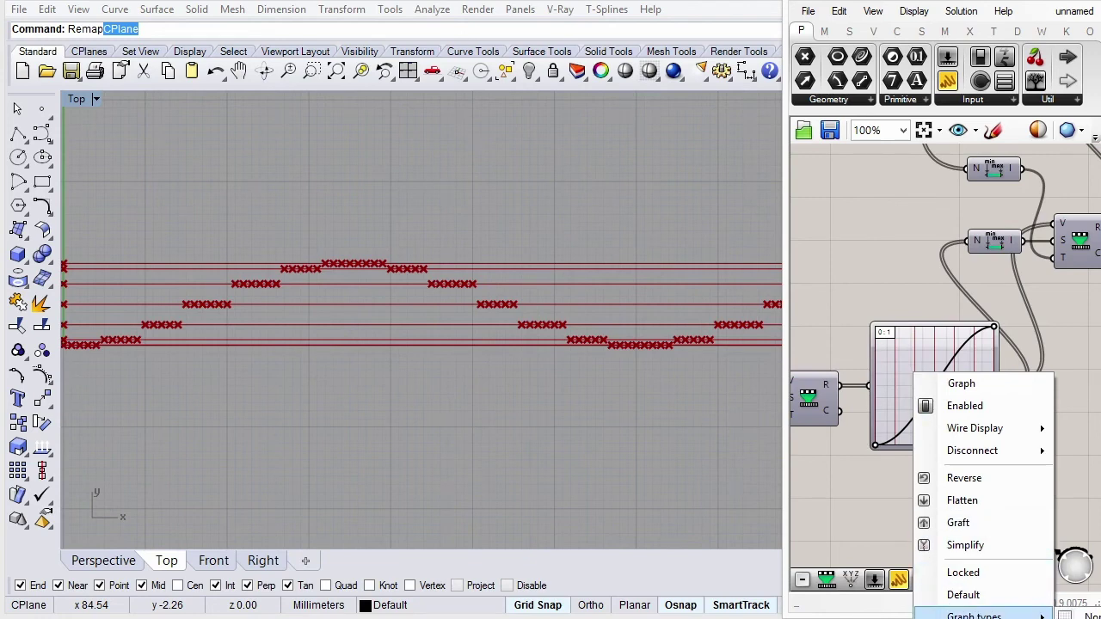
pyautogui.click(994, 459)
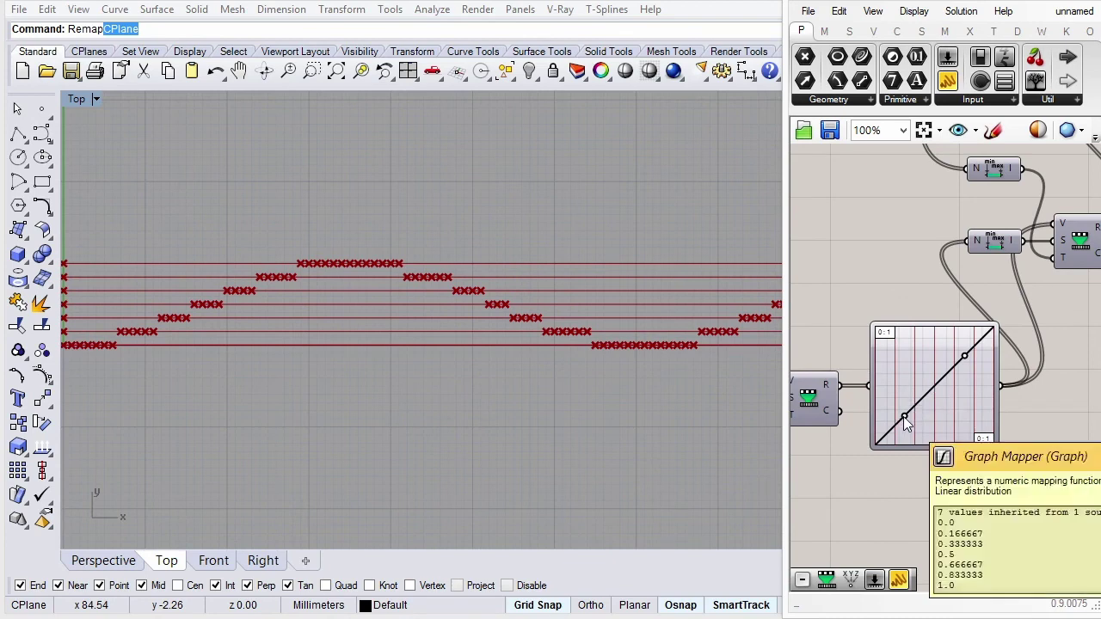
pyautogui.moveTo(903, 416); pyautogui.dragTo(888, 431)
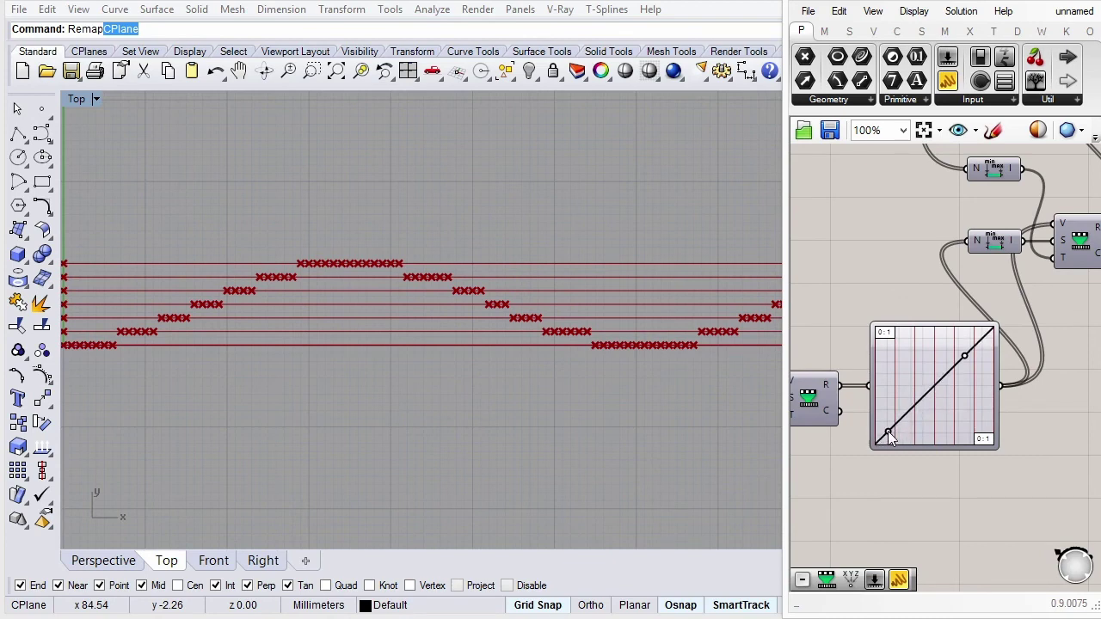
# Change the Graph Mapper to a Sine curve so the level lines crowd toward the wave's bottom.
pyautogui.moveTo(788, 331); pyautogui.dragTo(701, 331)
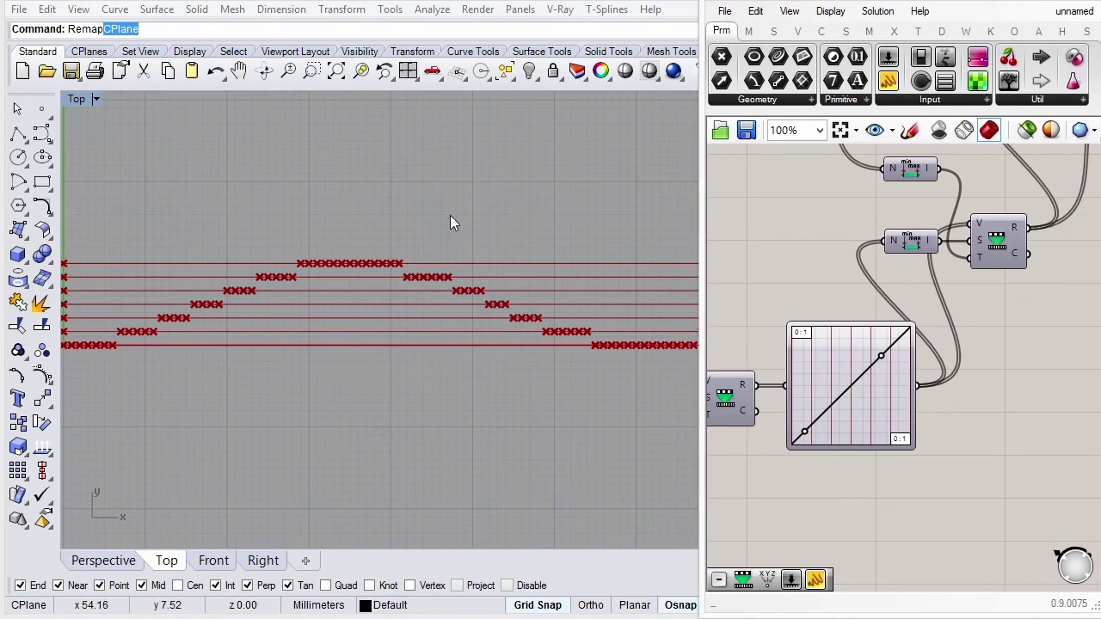
pyautogui.scroll(-2, 344, 206)
pyautogui.scroll(-2, 352, 221)
pyautogui.scroll(3, 339, 209)
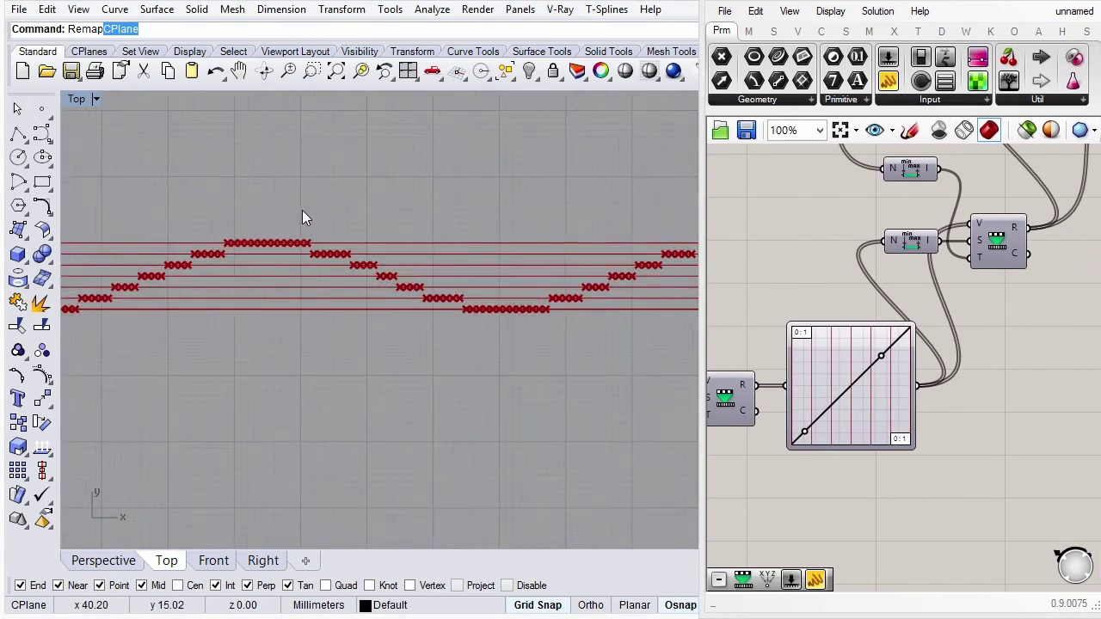
pyautogui.rightClick(851, 397)
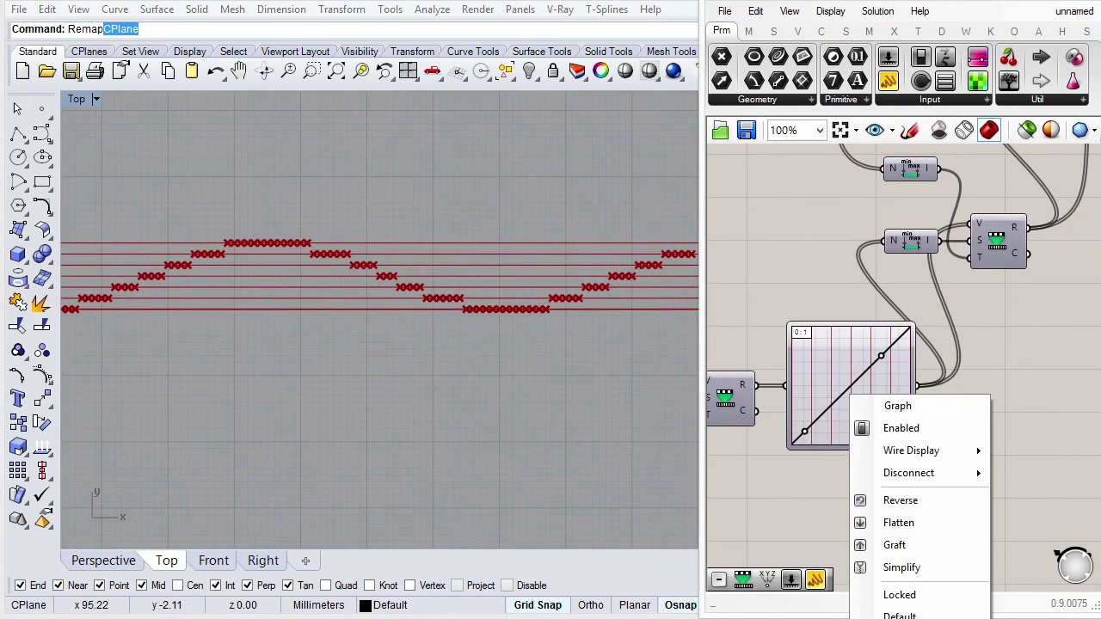
pyautogui.click(897, 405)
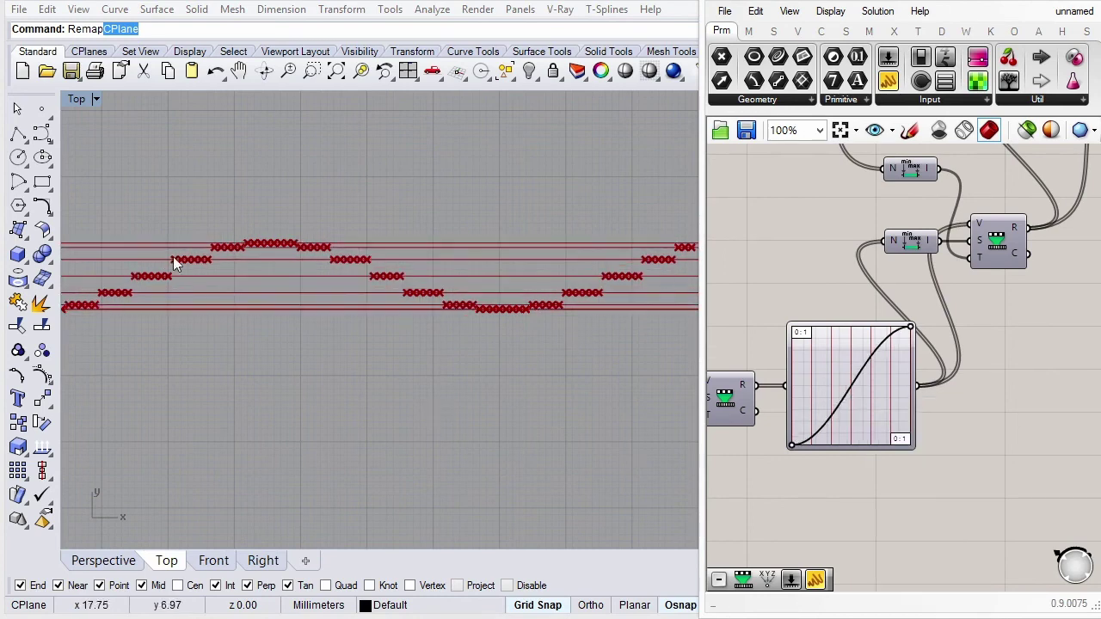
pyautogui.moveTo(461, 353); pyautogui.dragTo(484, 365, button='right')
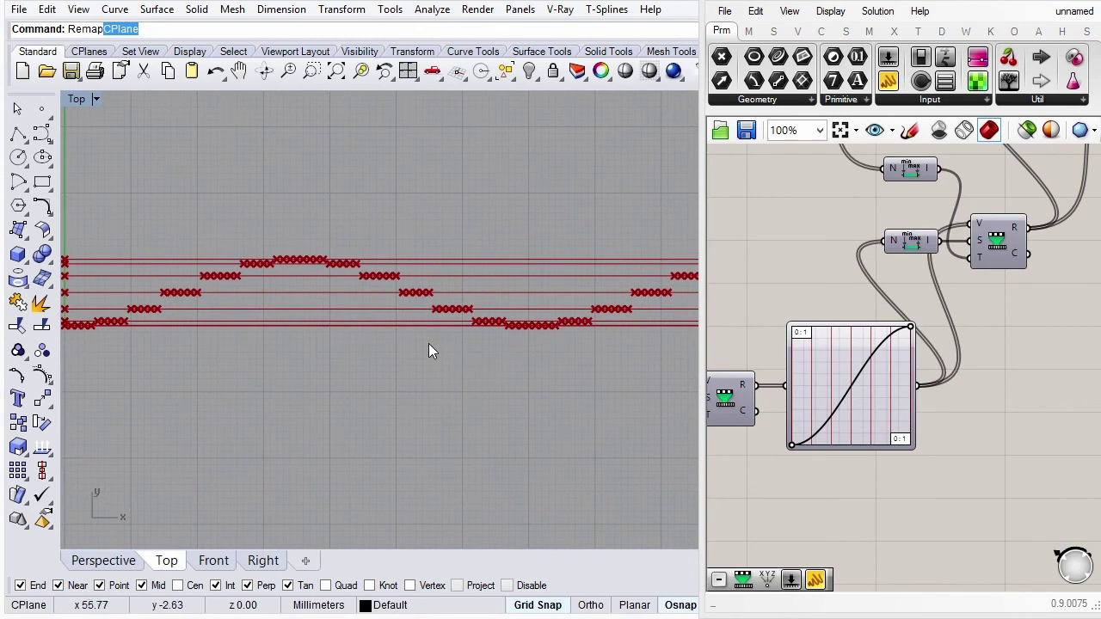
pyautogui.scroll(-3, 421, 346)
pyautogui.scroll(1, 342, 318)
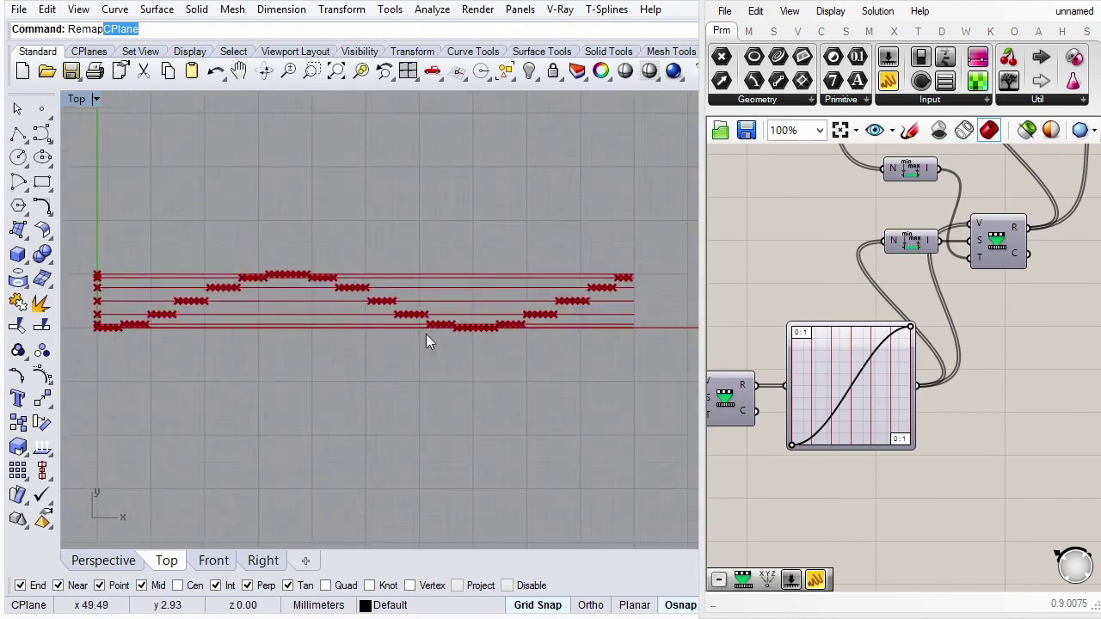
# Inspect the Multiplication component's results across the definition.
pyautogui.scroll(-2, 860, 359)
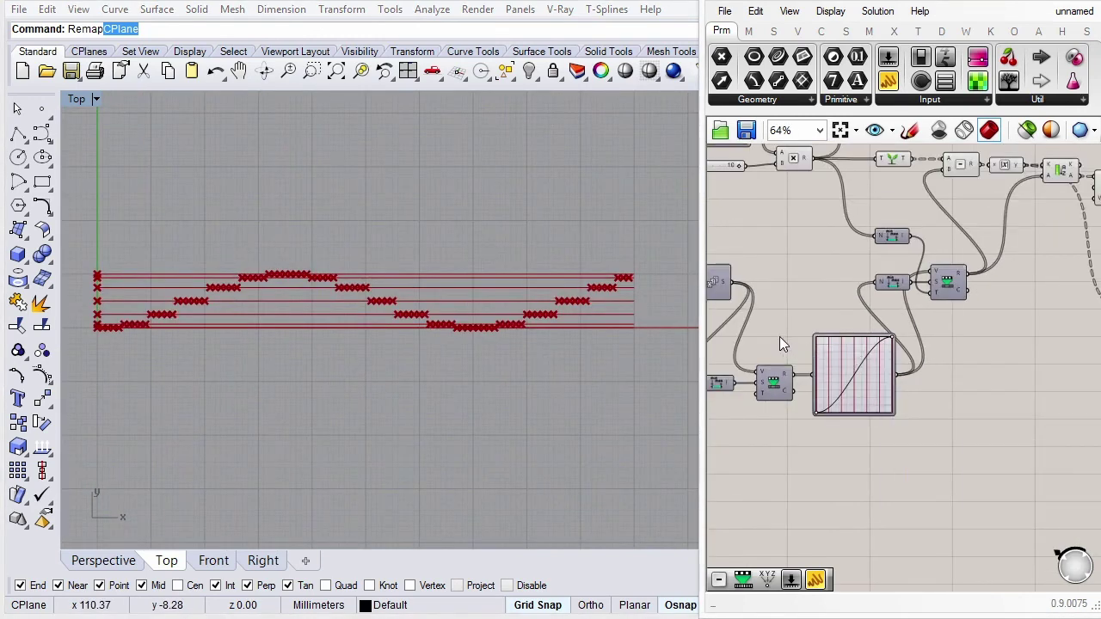
pyautogui.scroll(-3, 779, 335)
pyautogui.moveTo(865, 282); pyautogui.dragTo(941, 310, button='right')
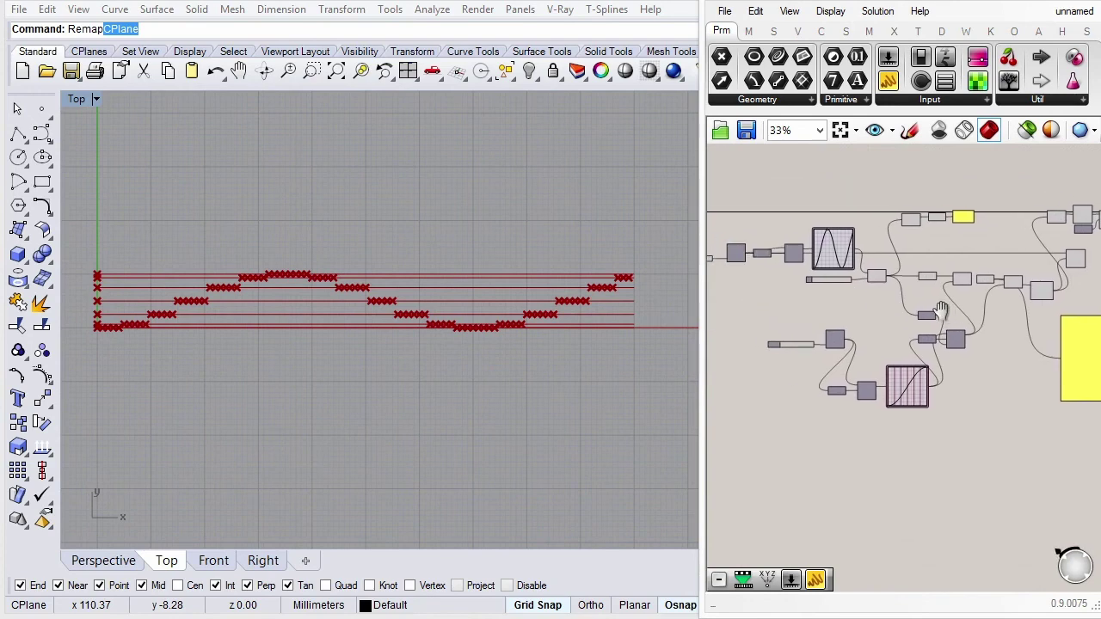
pyautogui.scroll(5, 859, 249)
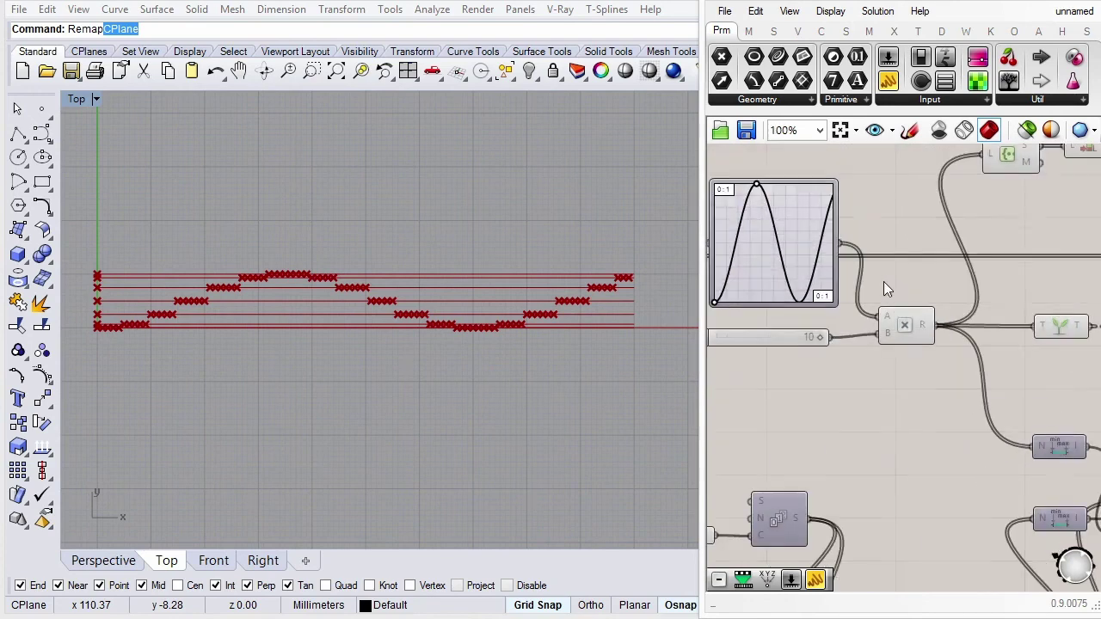
pyautogui.click(923, 330)
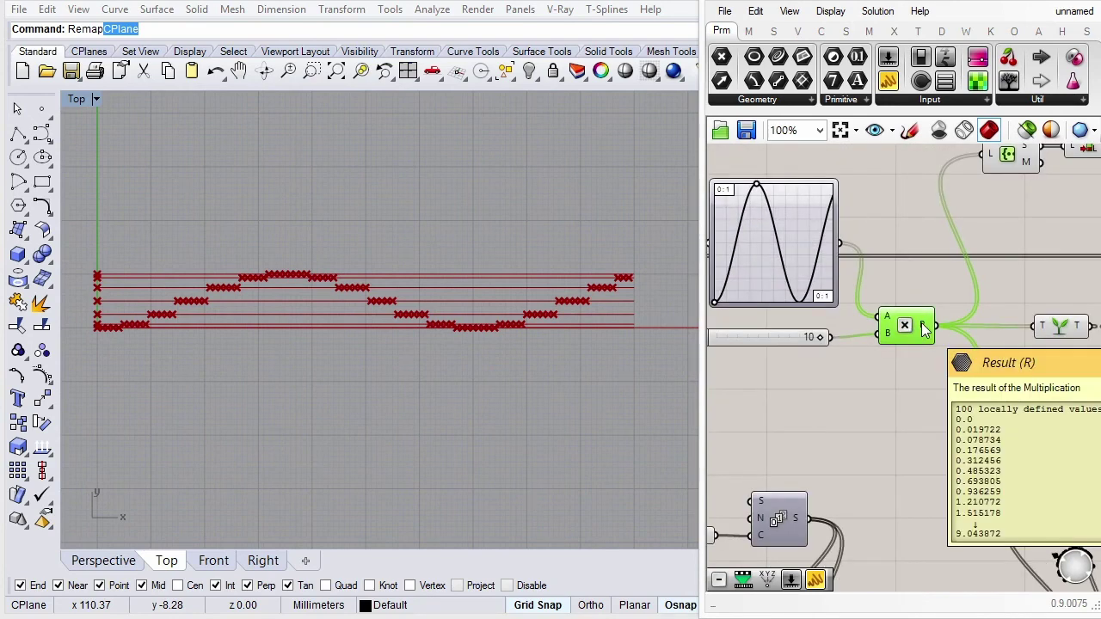
pyautogui.scroll(-4, 911, 385)
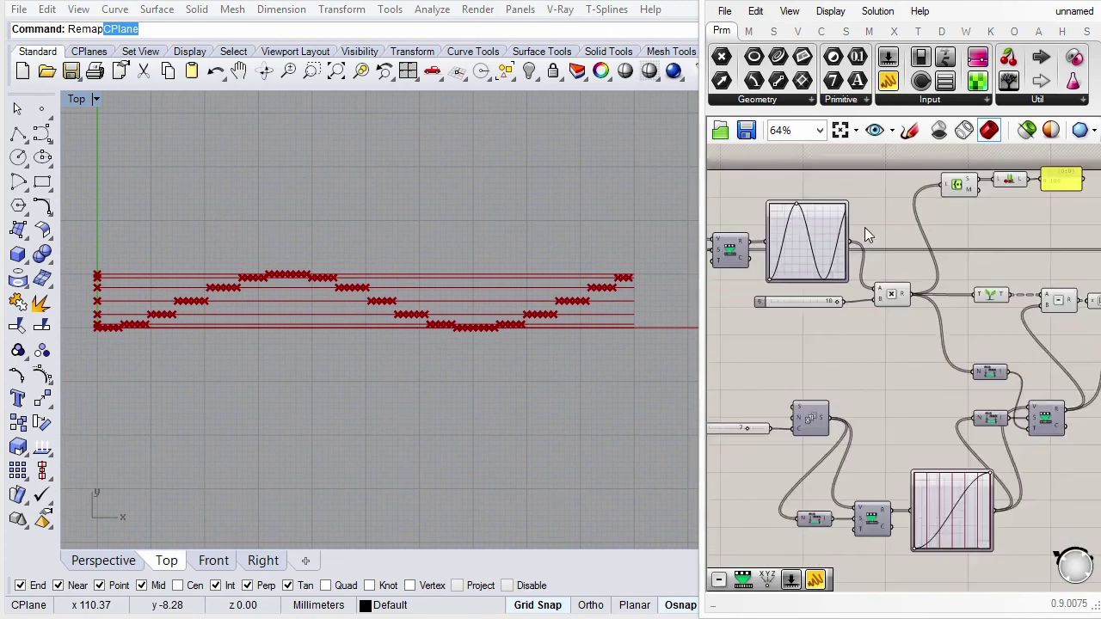
pyautogui.moveTo(881, 472); pyautogui.dragTo(910, 438, button='right')
pyautogui.scroll(3, 848, 379)
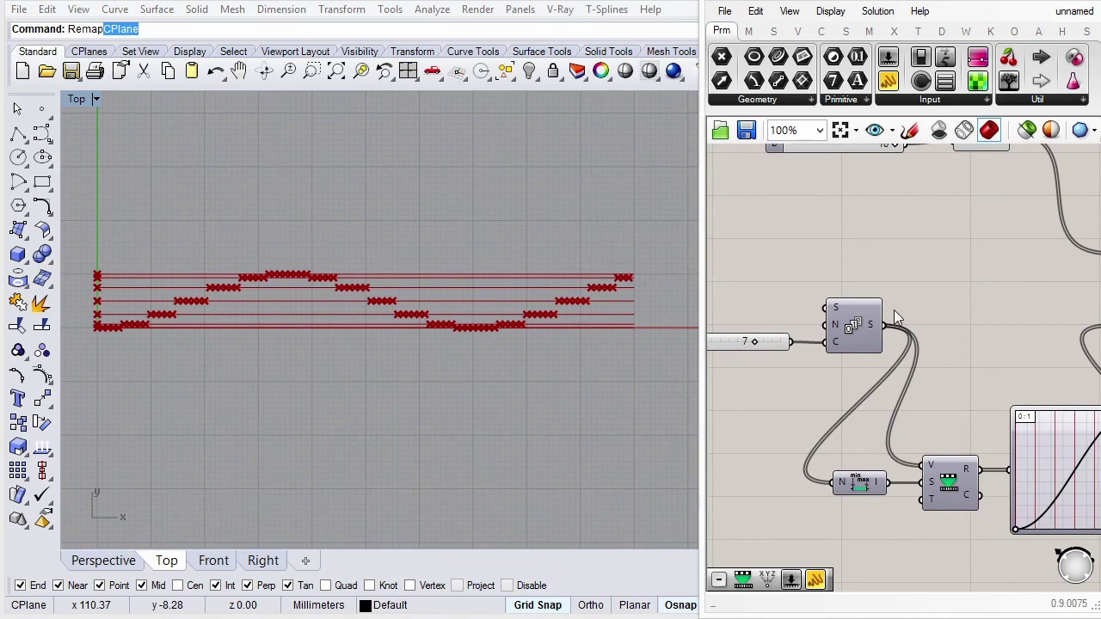
pyautogui.moveTo(893, 310); pyautogui.dragTo(943, 305, button='right')
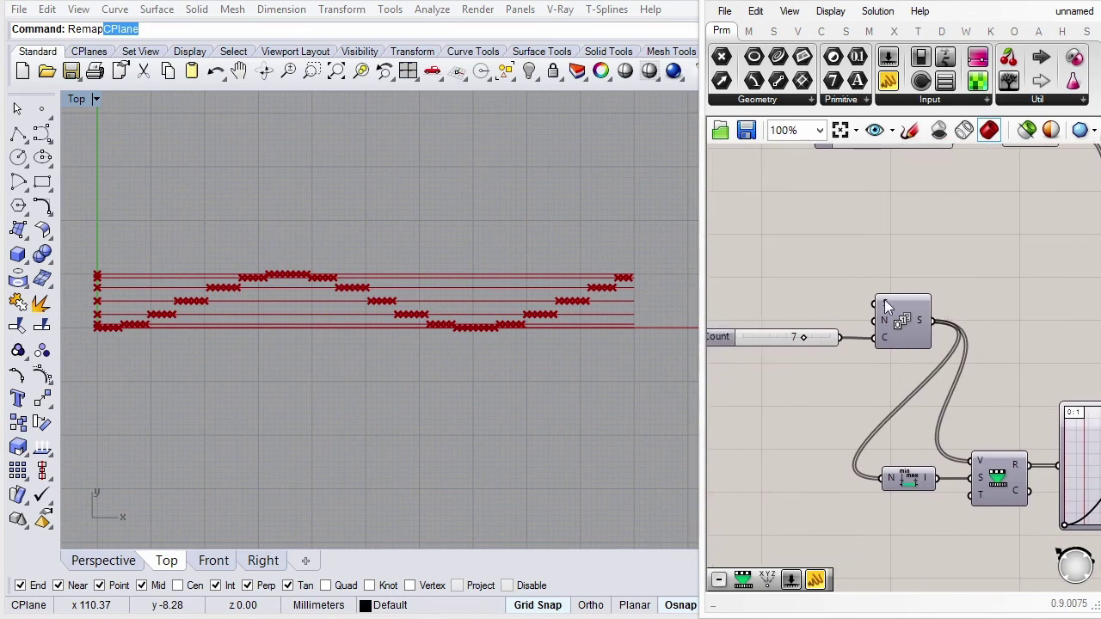
# Raise the level Count slider from 7 to 8 and check the remapped level values.
pyautogui.moveTo(801, 338)
pyautogui.mouseDown()
pyautogui.moveTo(747, 352)
pyautogui.moveTo(809, 355)
pyautogui.mouseUp()
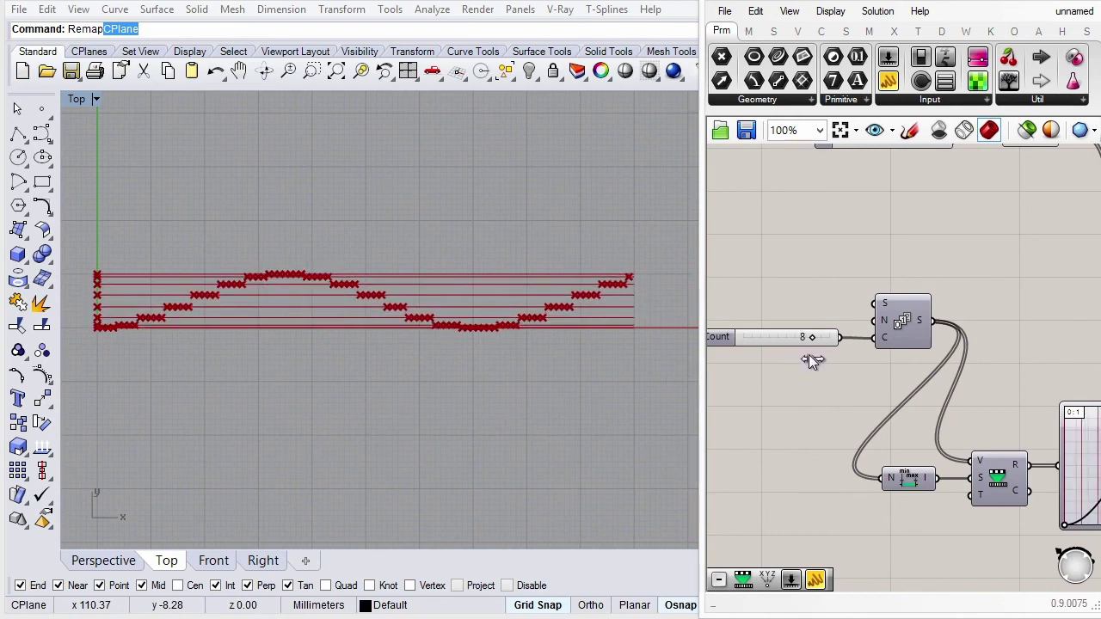
pyautogui.scroll(-2, 888, 372)
pyautogui.moveTo(887, 372); pyautogui.dragTo(732, 398, button='right')
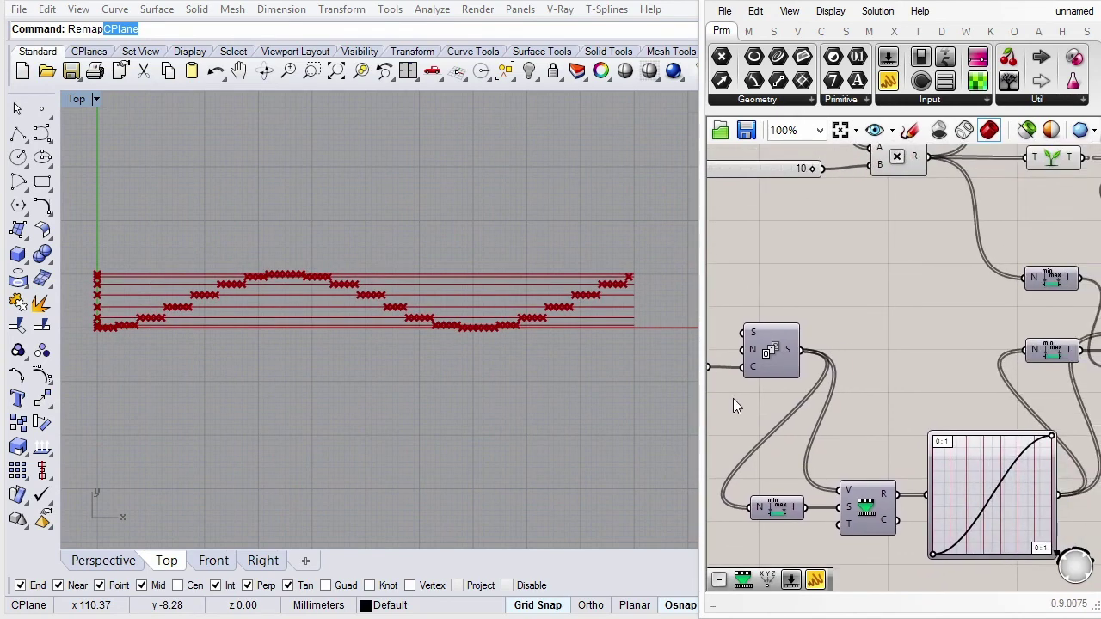
pyautogui.moveTo(844, 436); pyautogui.dragTo(713, 430, button='right')
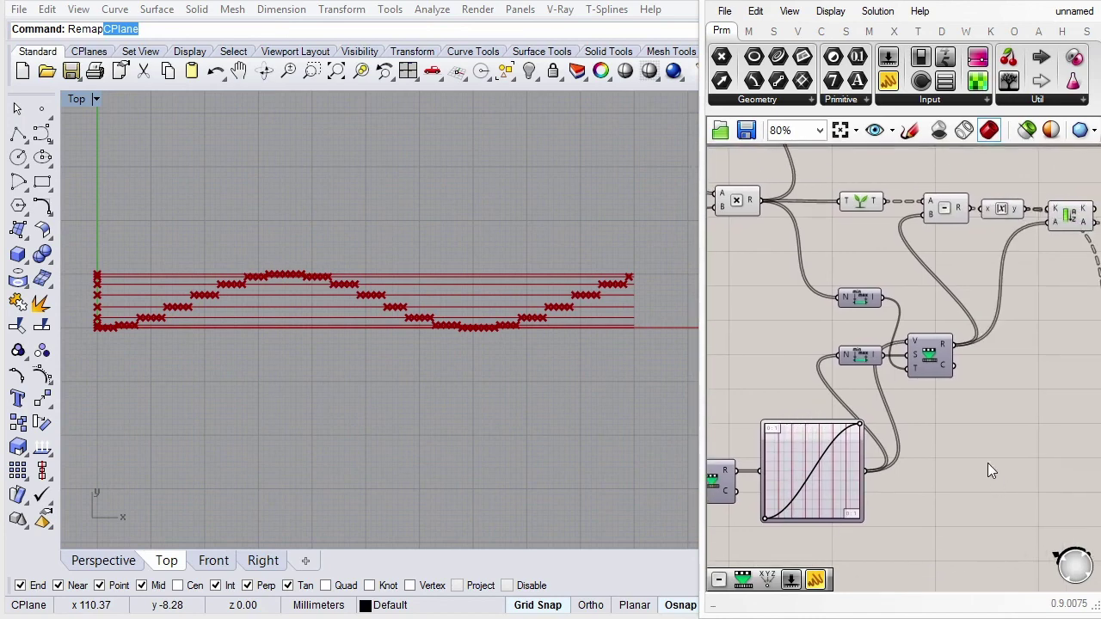
pyautogui.moveTo(987, 463); pyautogui.dragTo(912, 458, button='right')
pyautogui.scroll(2, 896, 348)
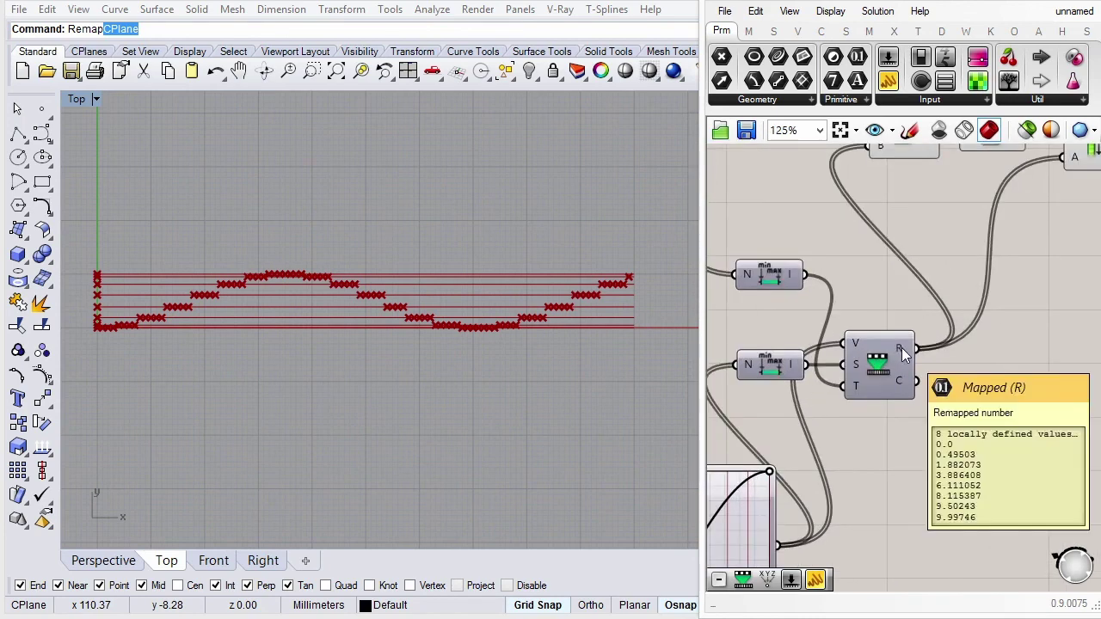
pyautogui.moveTo(925, 258); pyautogui.dragTo(893, 347, button='right')
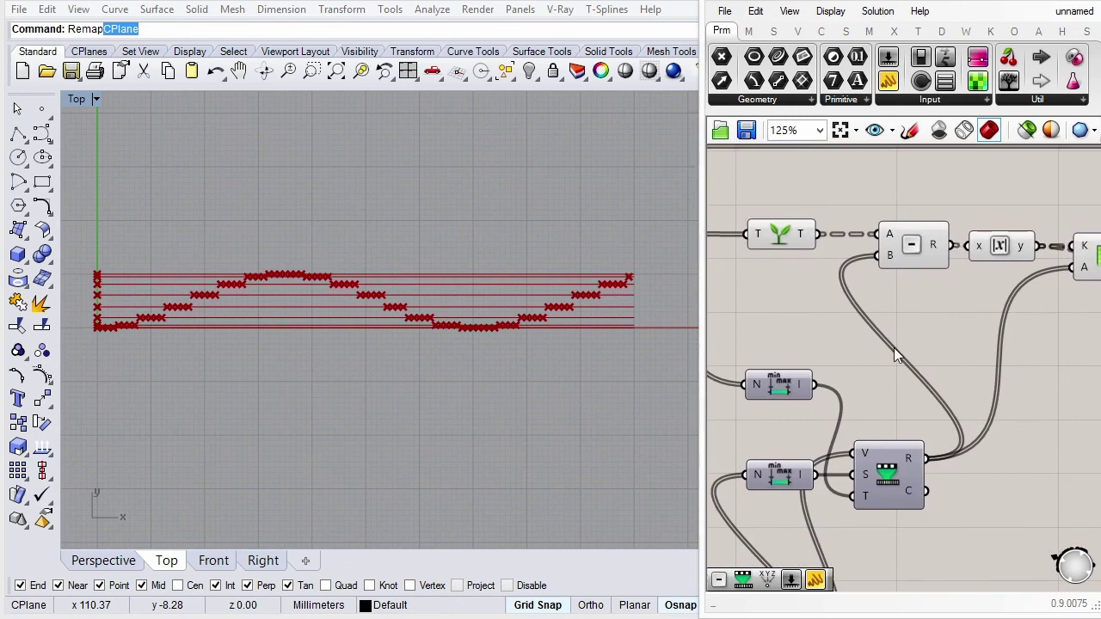
pyautogui.scroll(-1, 894, 347)
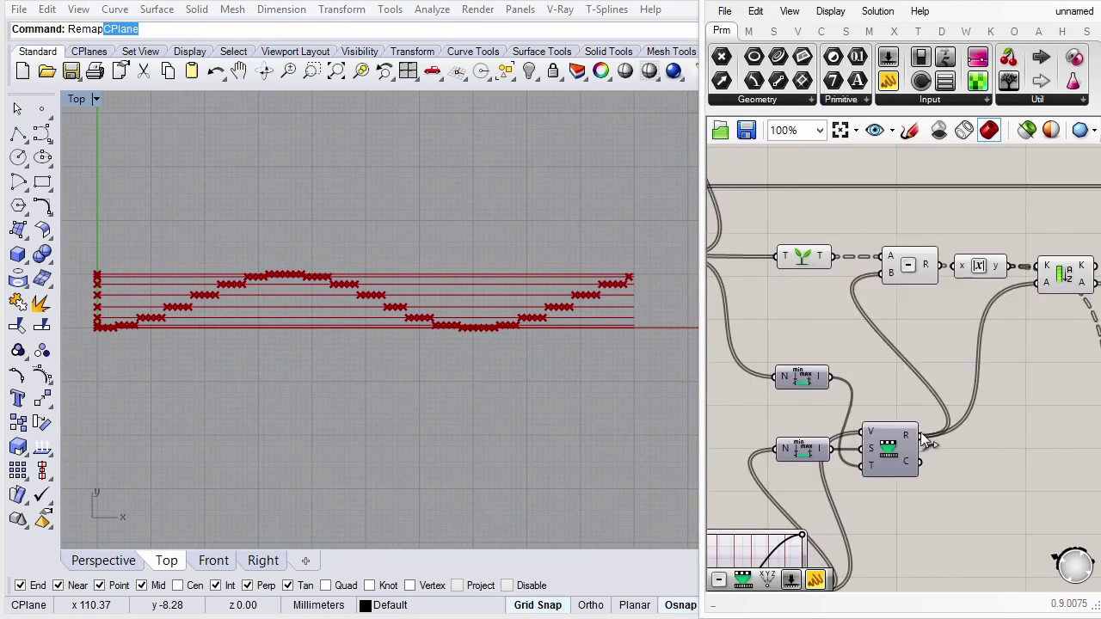
pyautogui.moveTo(995, 314); pyautogui.dragTo(830, 336, button='right')
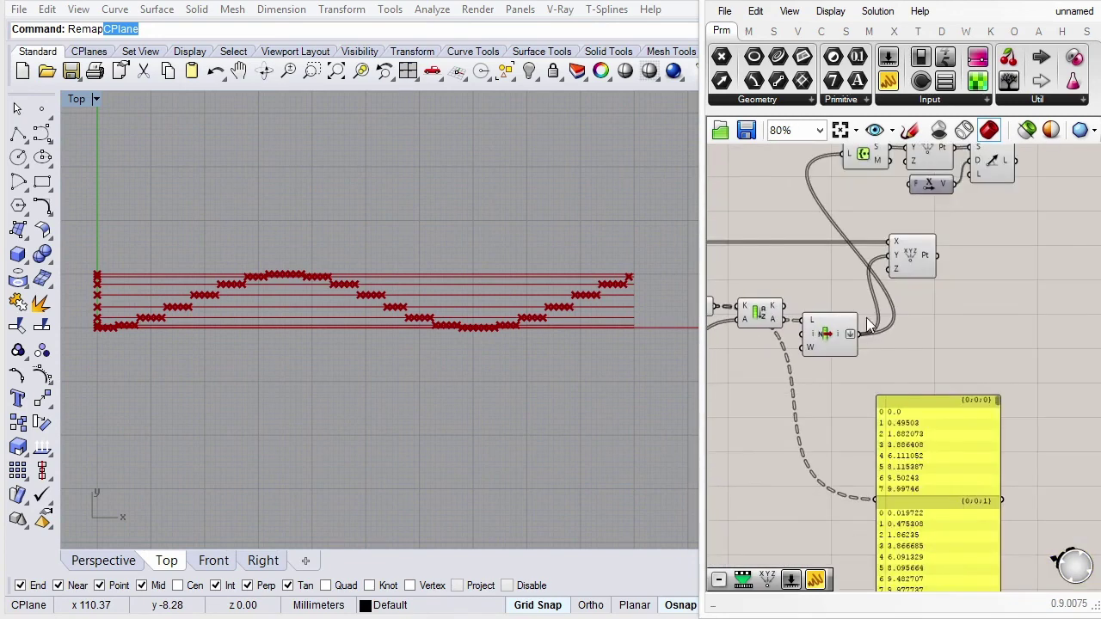
pyautogui.scroll(1, 830, 337)
# Highlight the Construct Point output in green, then bring Rhino forward and zoom in on the stepped wave.
pyautogui.moveTo(821, 293); pyautogui.dragTo(805, 338, button='right')
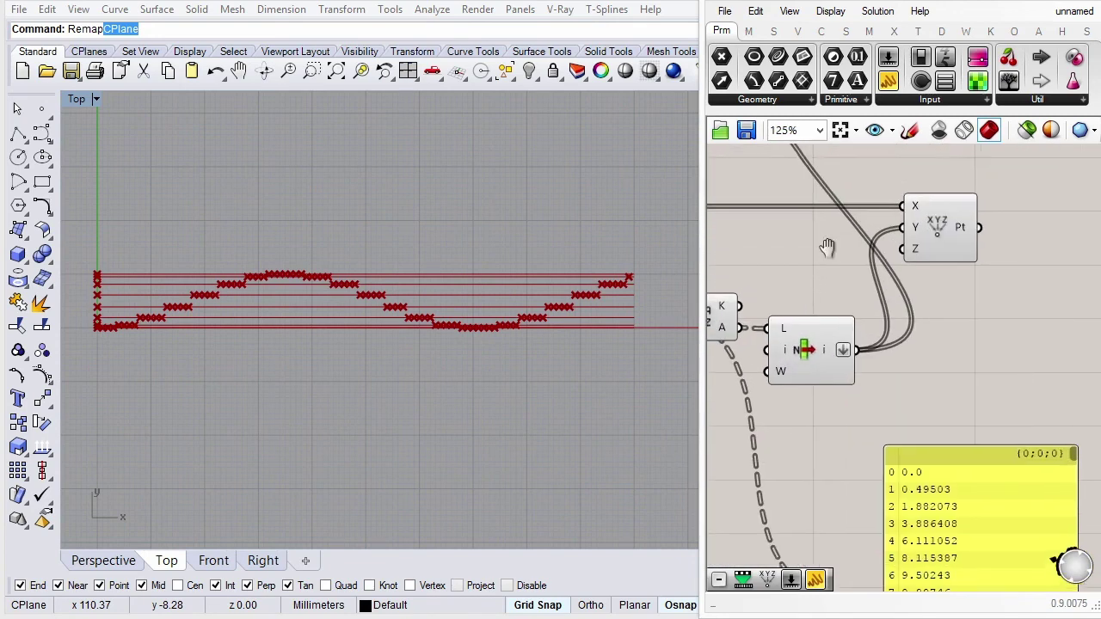
pyautogui.click(956, 260)
pyautogui.moveTo(391, 389); pyautogui.dragTo(405, 386, button='right')
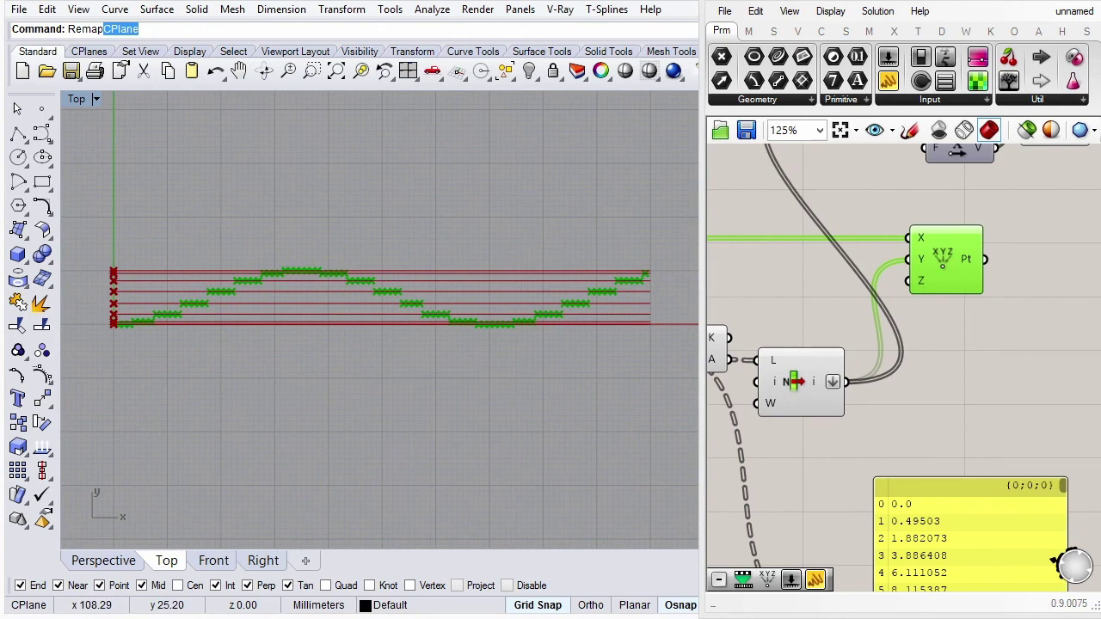
pyautogui.click(703, 158)
pyautogui.scroll(1, 187, 336)
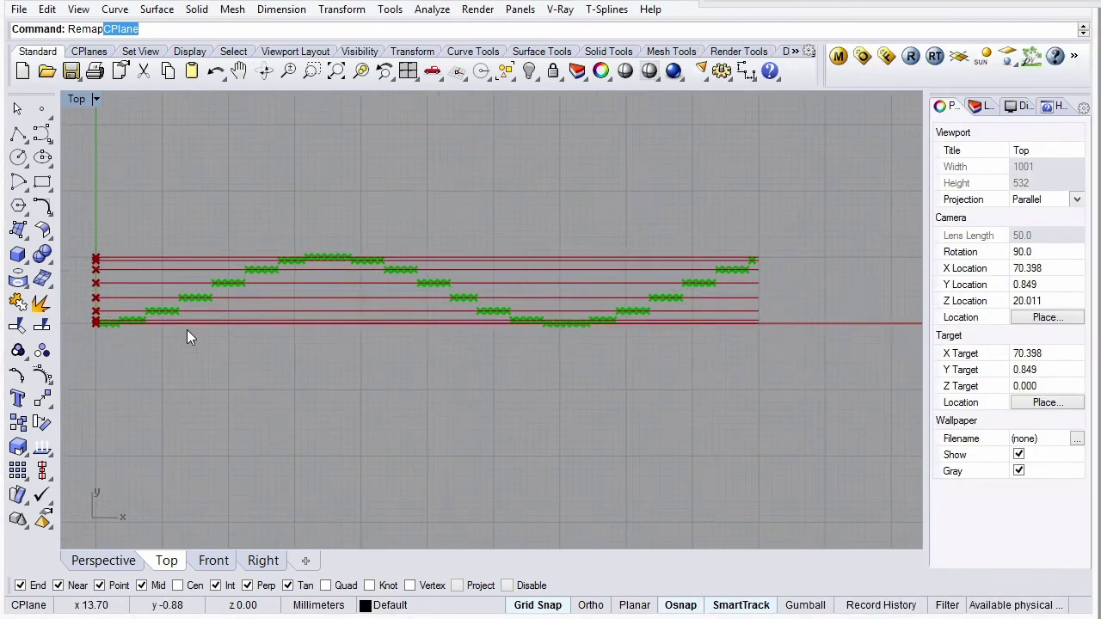
pyautogui.scroll(1, 311, 316)
pyautogui.scroll(2, 381, 298)
pyautogui.scroll(-1, 427, 284)
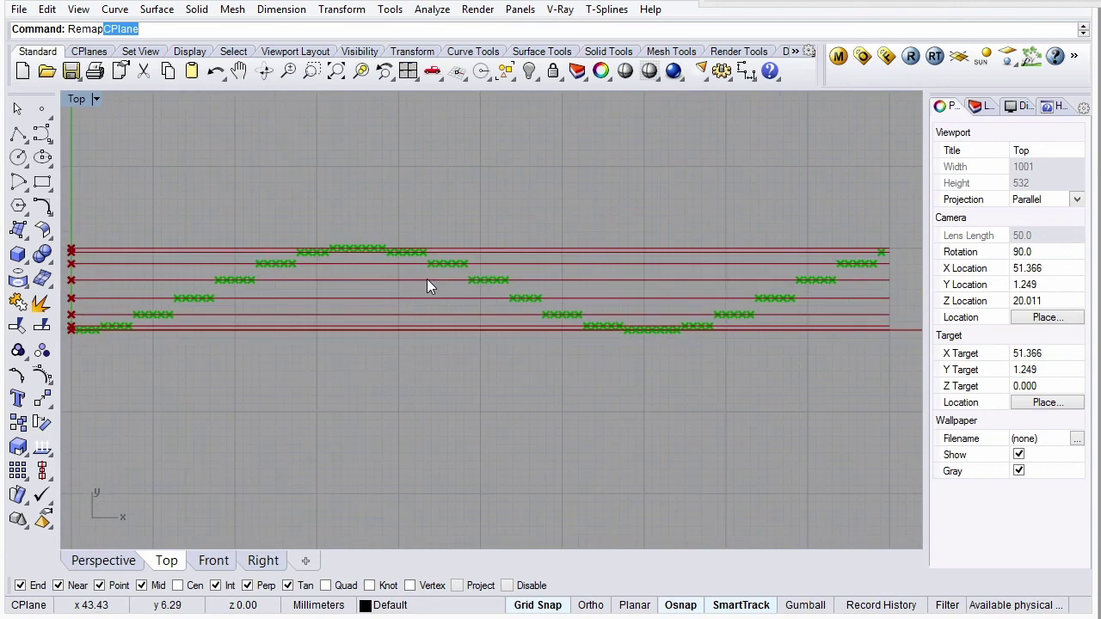